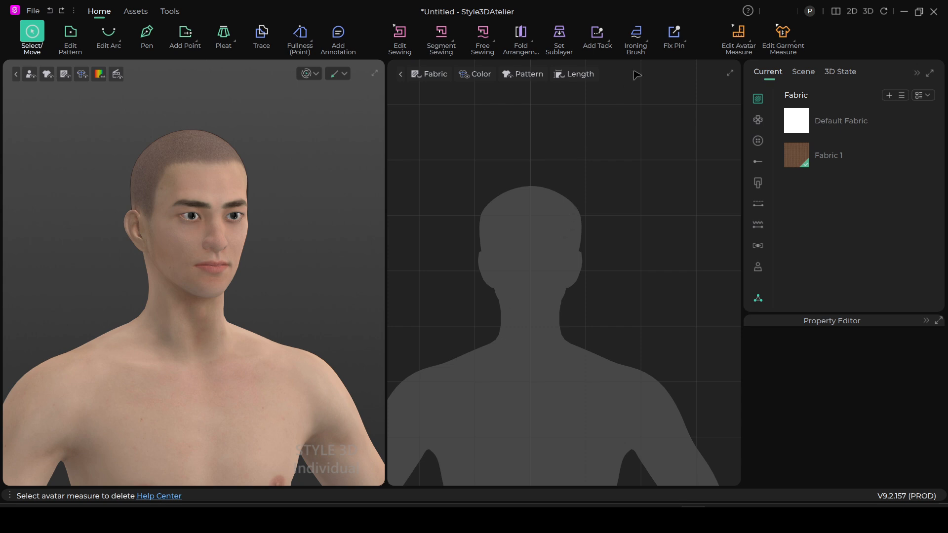
Look up the avatar's head circumference in the basic avatar measurements.
click(736, 44)
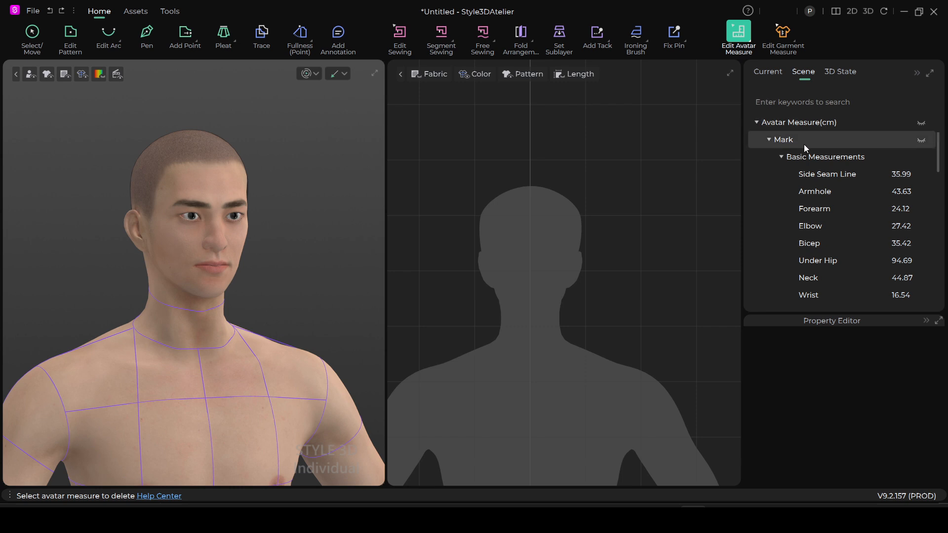
click(808, 172)
scroll(850, 195, down, 9)
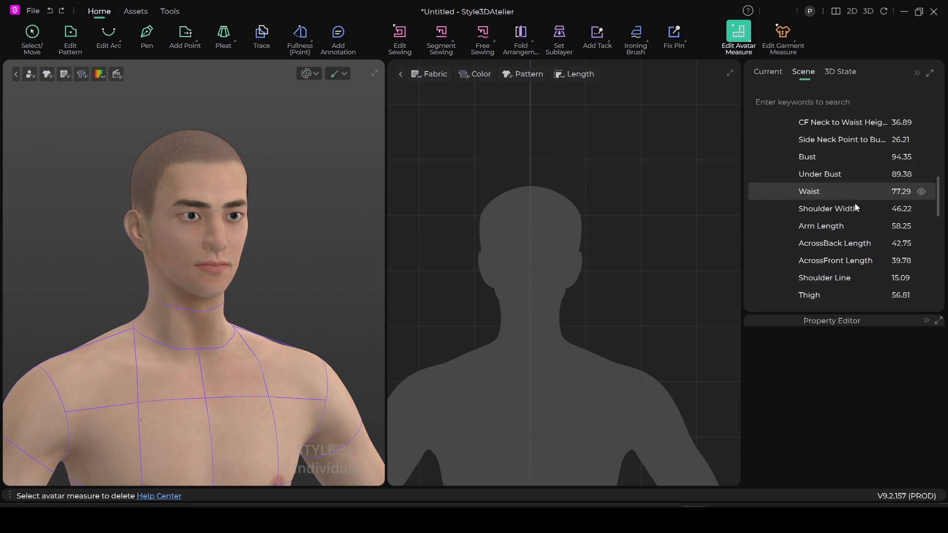
scroll(854, 217, down, 10)
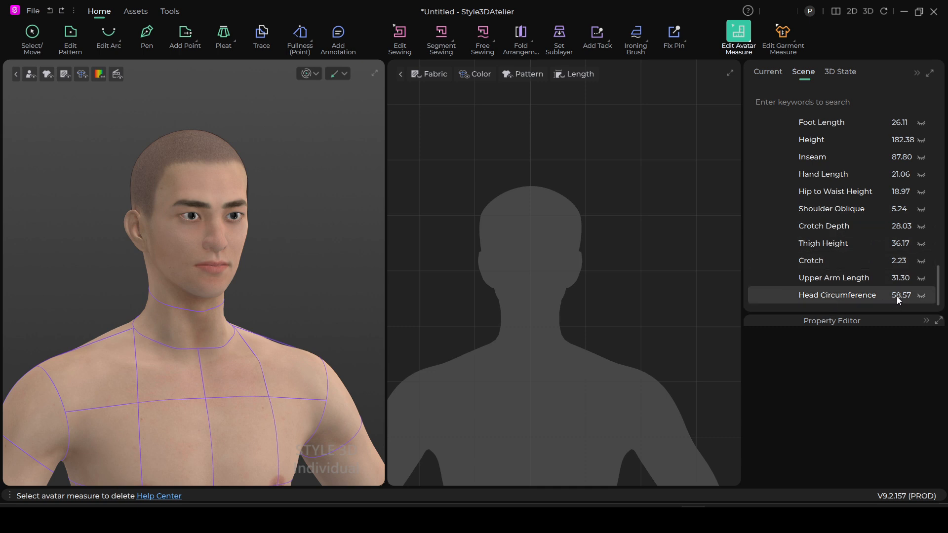
click(28, 38)
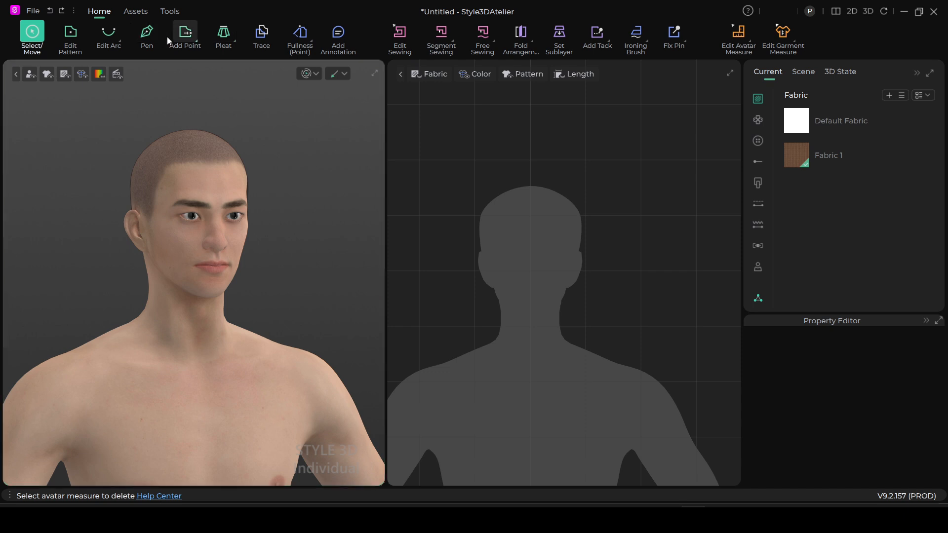
Create a rectangular pattern piece 9 cm wide and 20 cm high over the avatar's head silhouette.
click(196, 41)
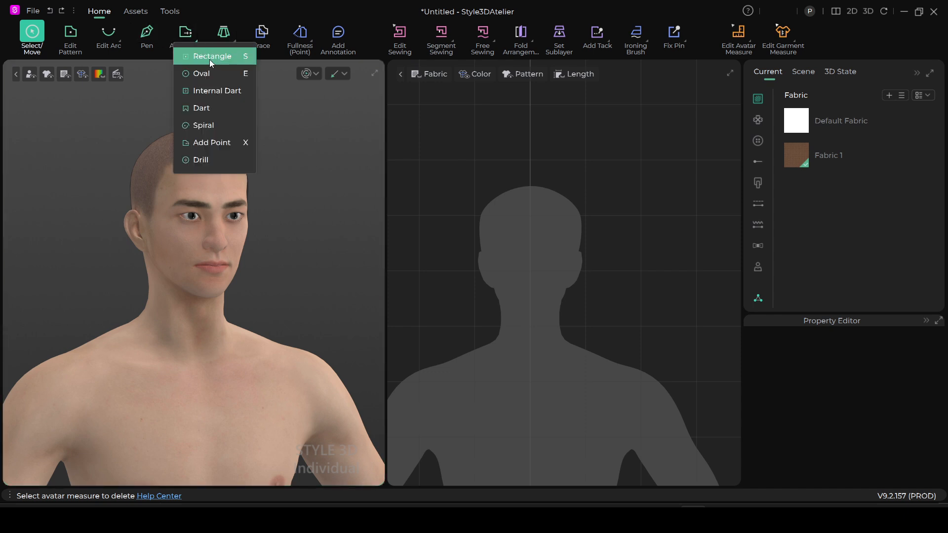
click(209, 58)
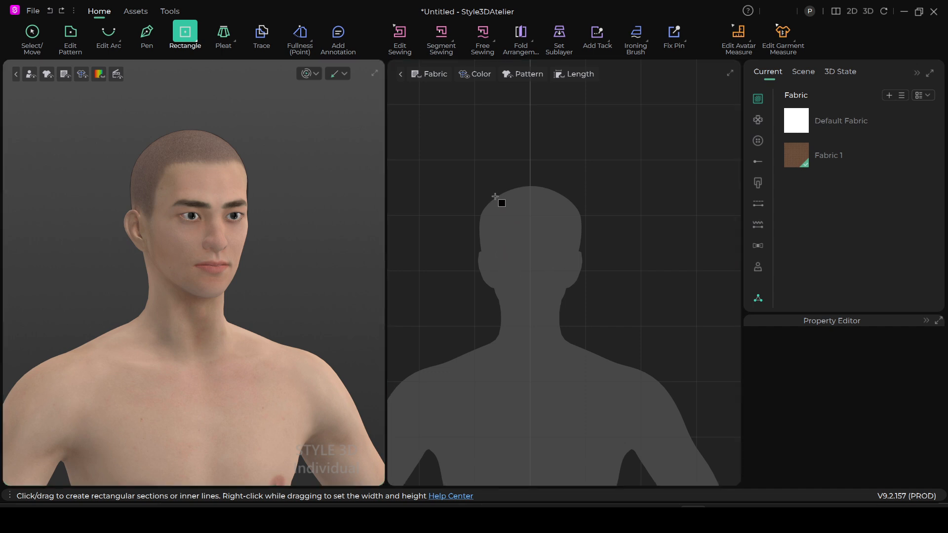
click(496, 246)
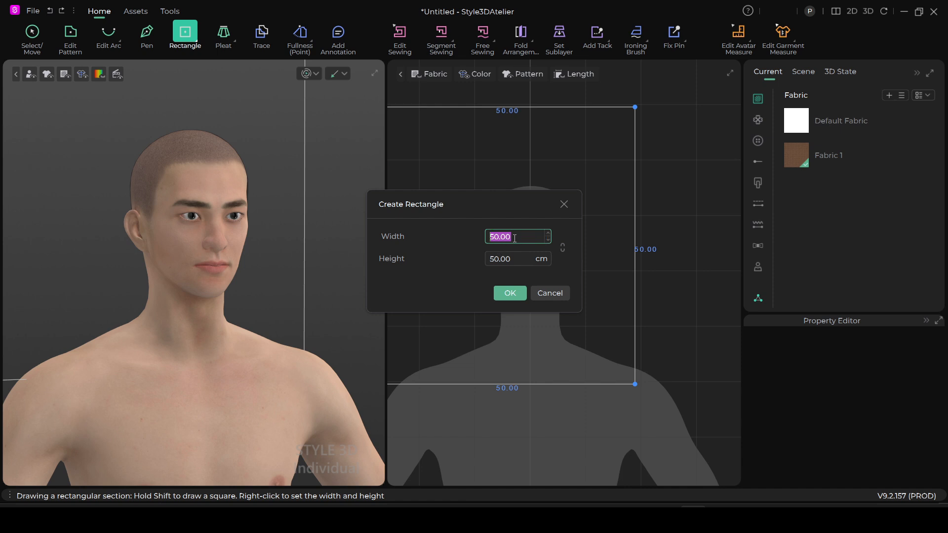
text(9)
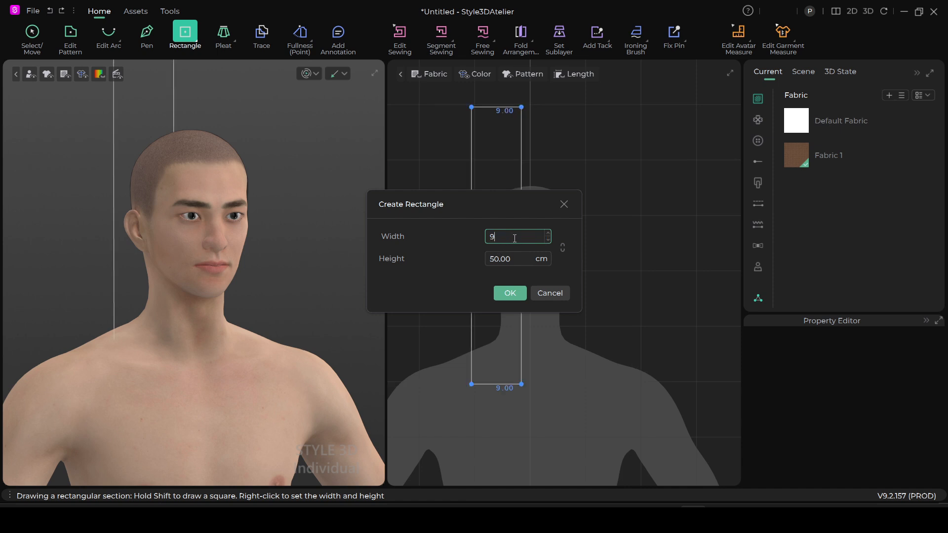
click(515, 260)
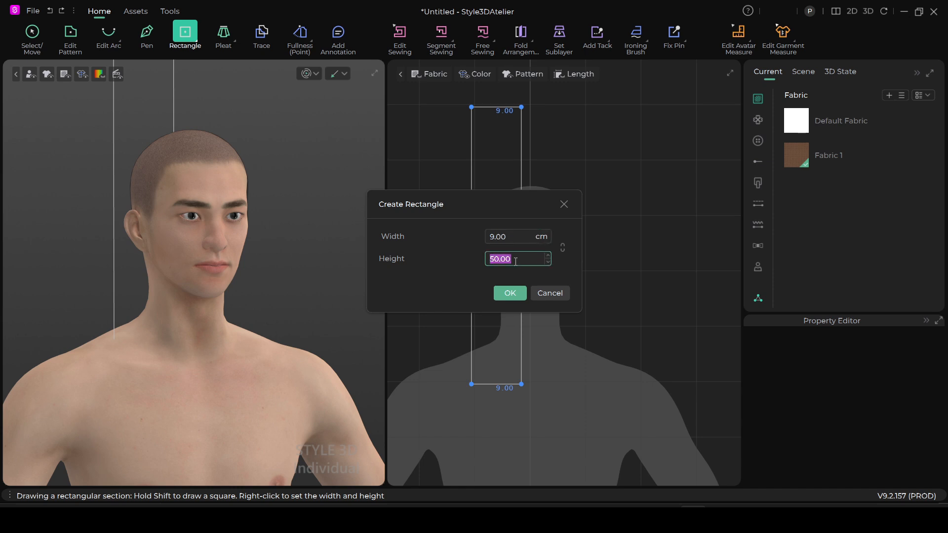
text(2)
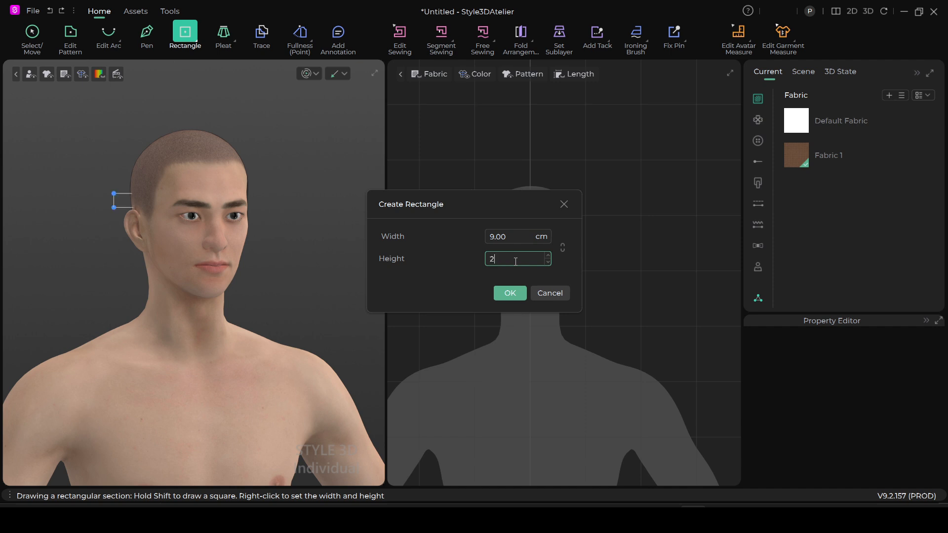
text(0)
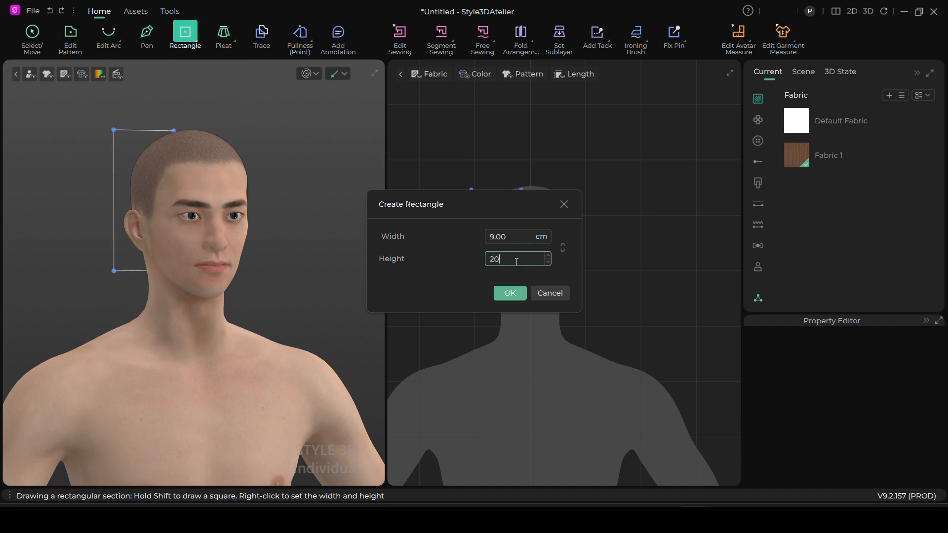
click(509, 294)
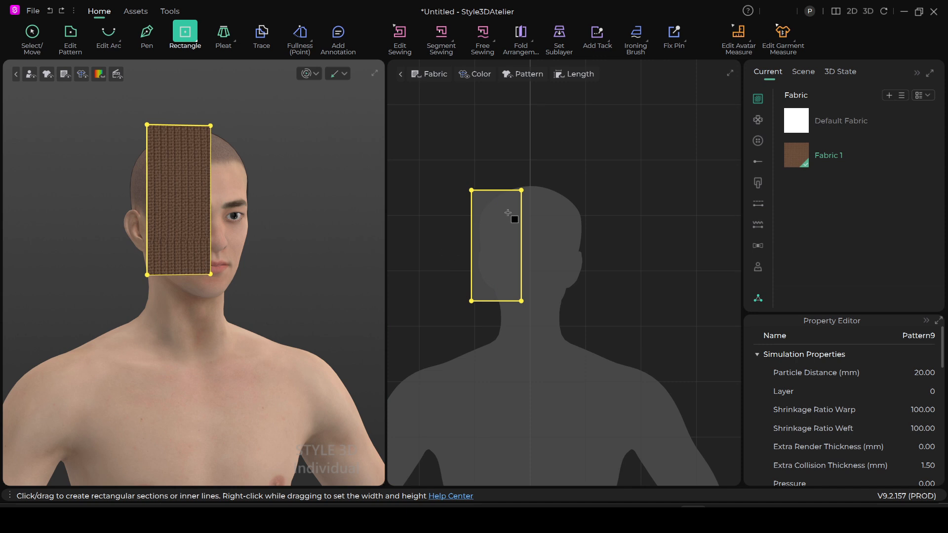
Apply Default Fabric to the rectangular pattern piece.
click(30, 38)
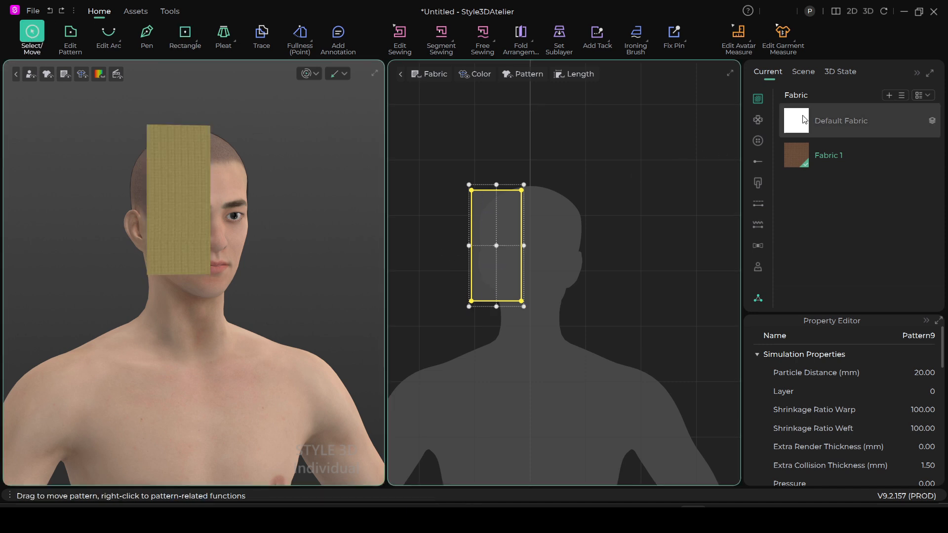
drag(795, 124, 483, 239)
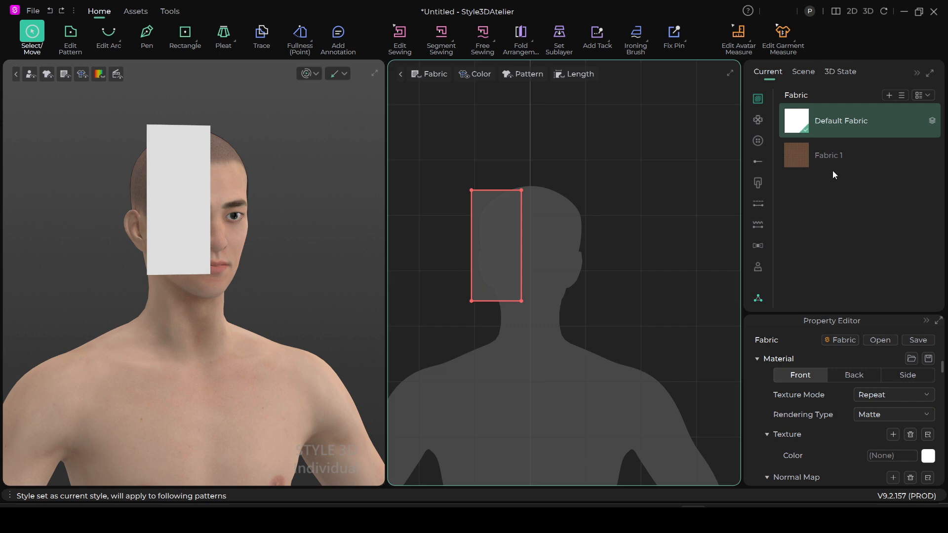
drag(807, 155, 267, 240)
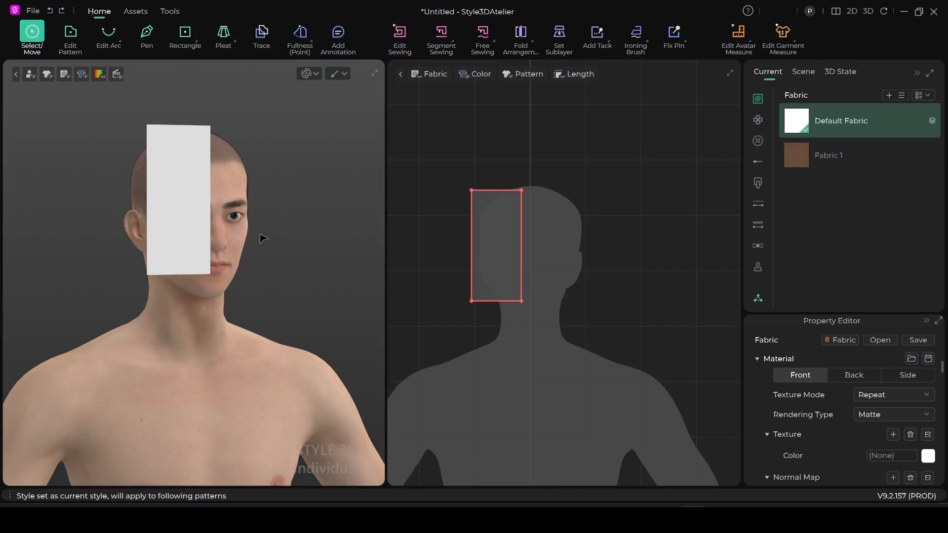
Check the length of the rectangle's bottom edge.
scroll(203, 225, down, 1)
scroll(212, 227, up, 2)
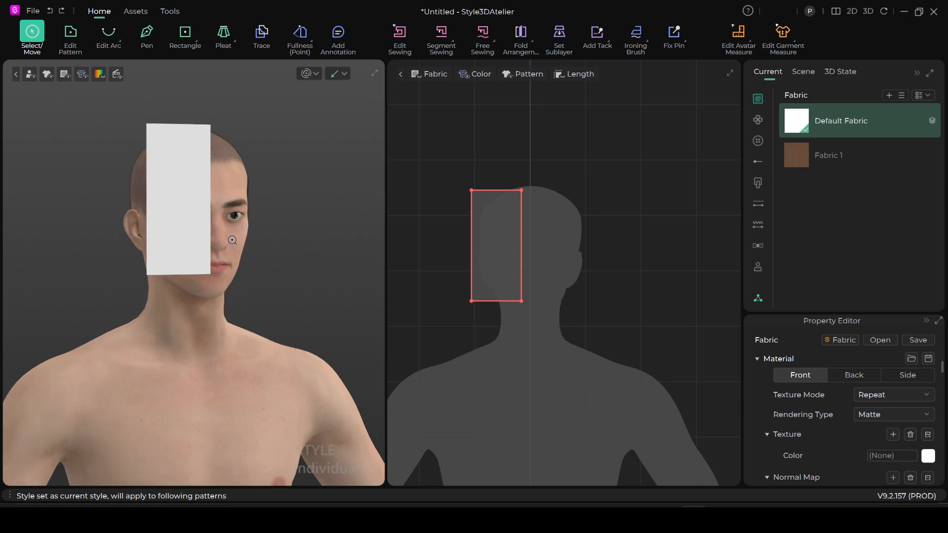
scroll(530, 238, up, 1)
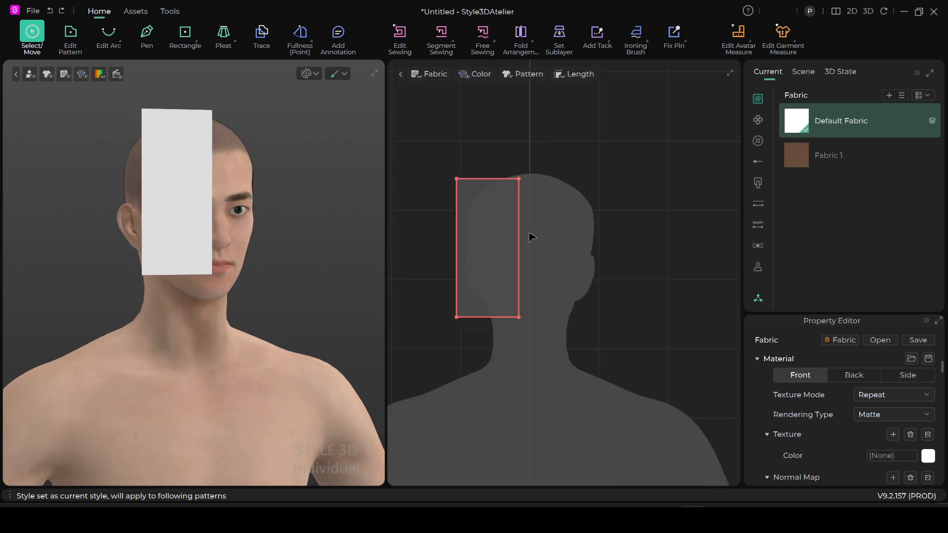
middle_drag(531, 238, 551, 241)
scroll(526, 239, down, 2)
scroll(526, 245, up, 2)
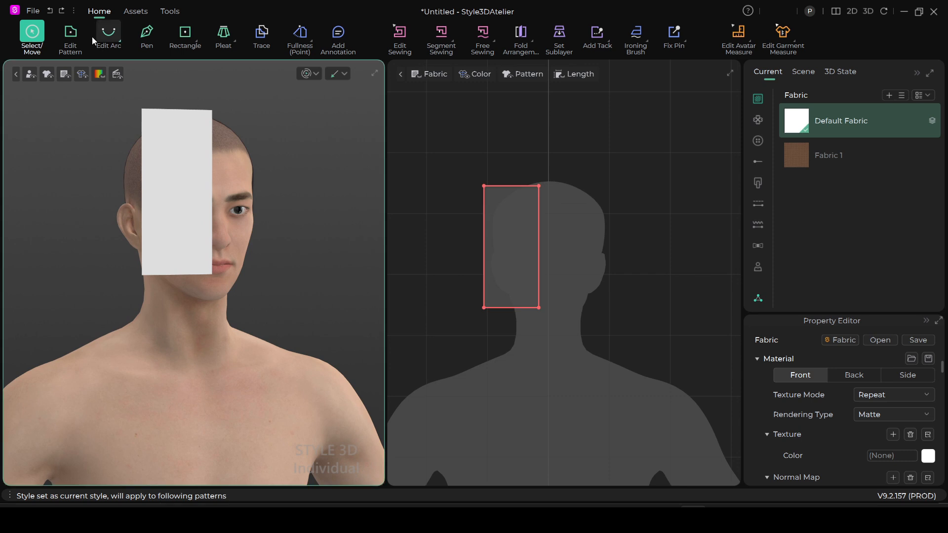
click(70, 34)
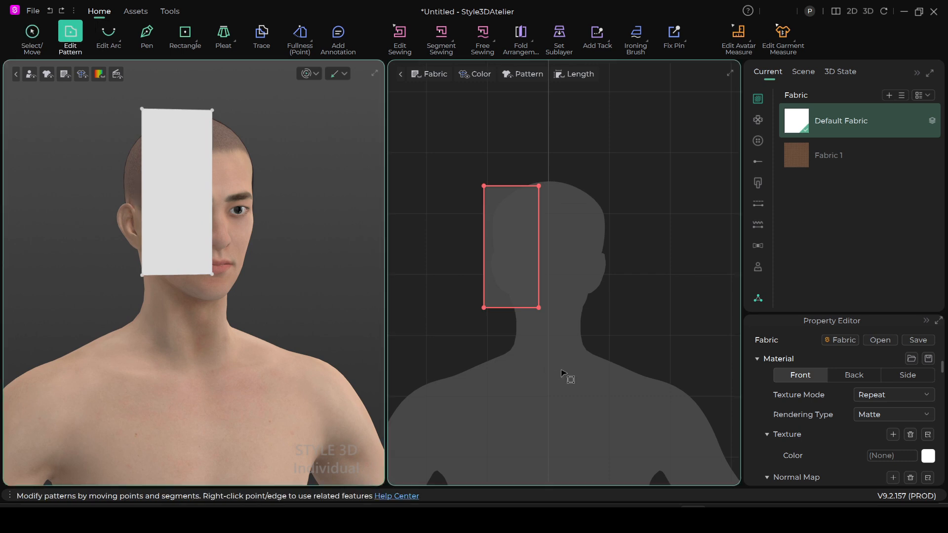
click(509, 308)
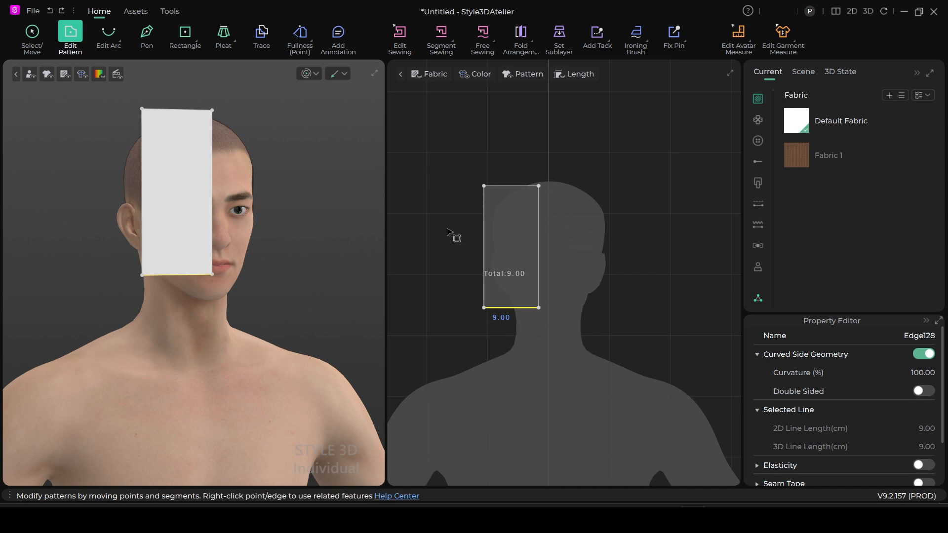
scroll(466, 195, up, 3)
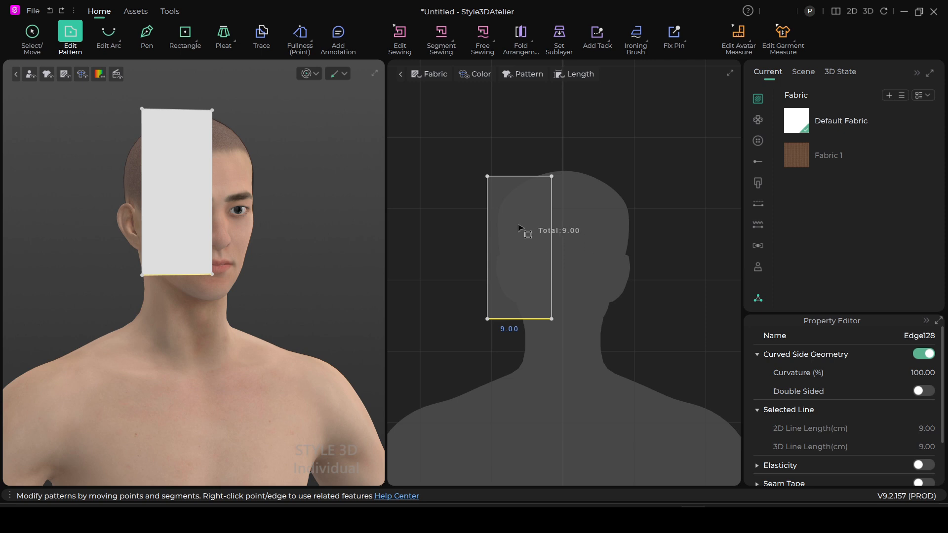
scroll(515, 219, up, 1)
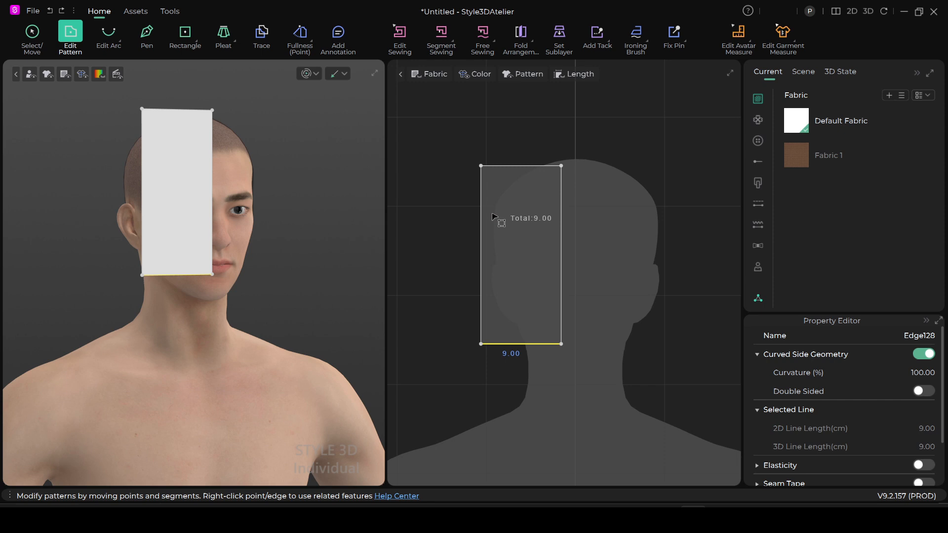
Add a point at the midpoint of each long side of the rectangle, splitting both sides into 10 cm segments.
click(197, 40)
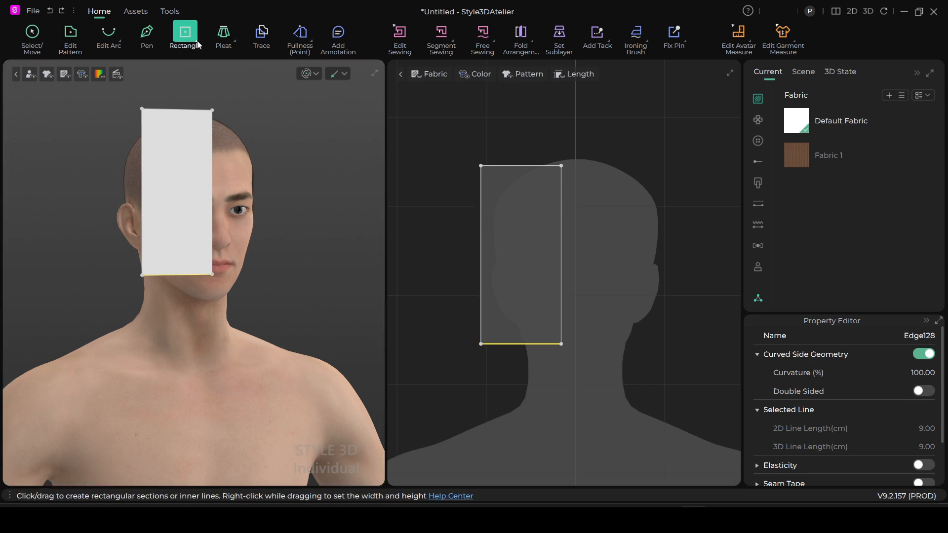
key(x)
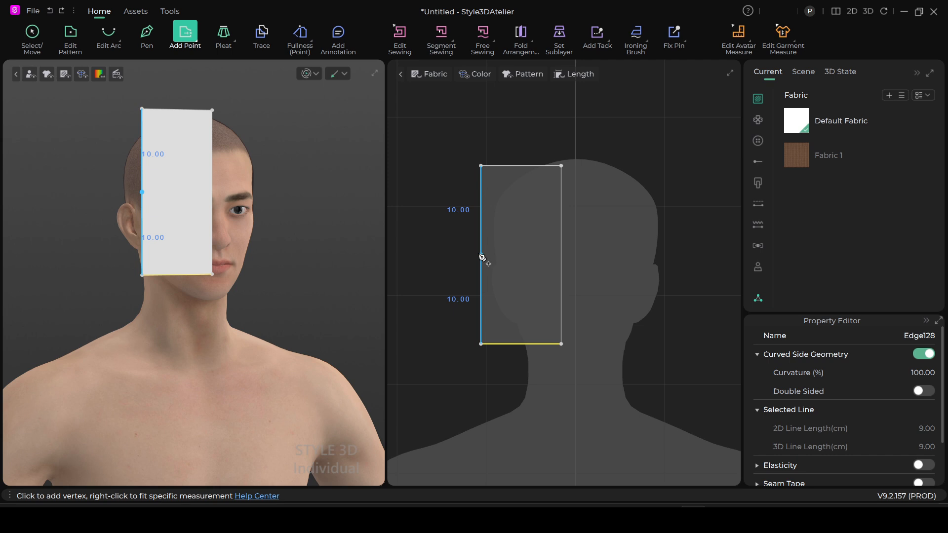
click(481, 254)
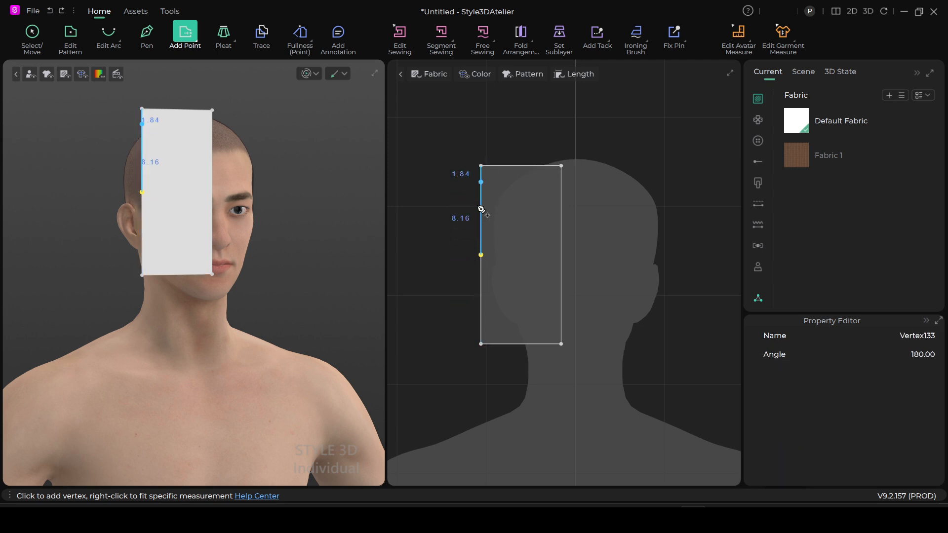
right_click(561, 255)
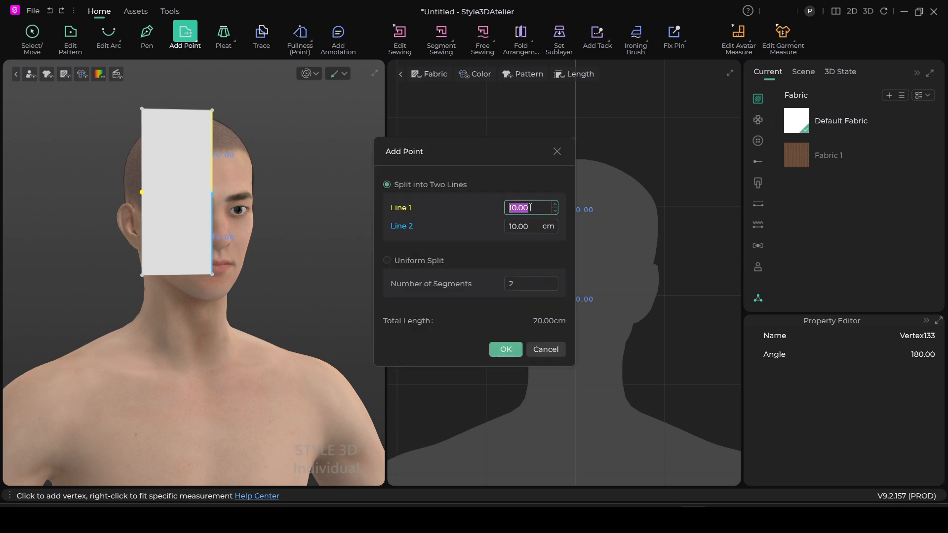
click(509, 350)
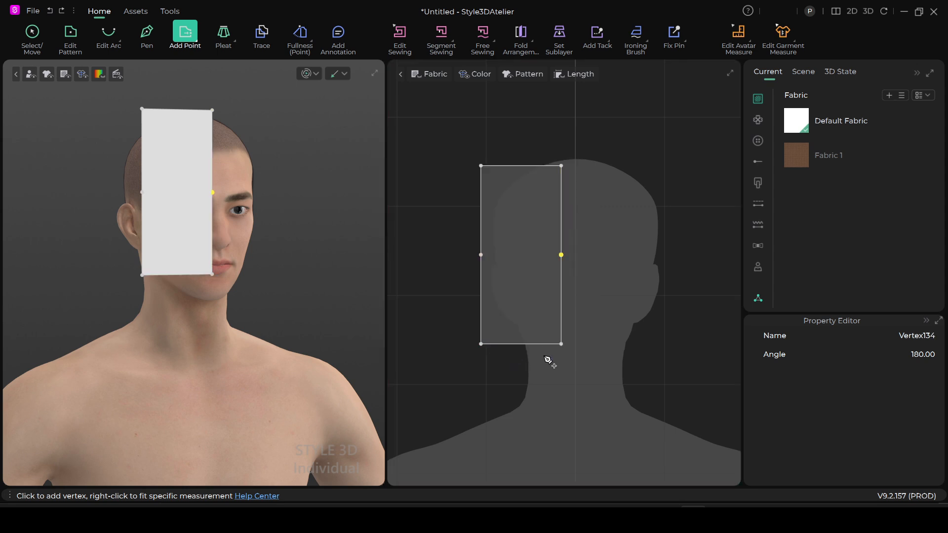
Add a point at the midpoint of the rectangle's top edge, splitting it into two equal 4.5 cm segments.
right_click(520, 167)
click(386, 261)
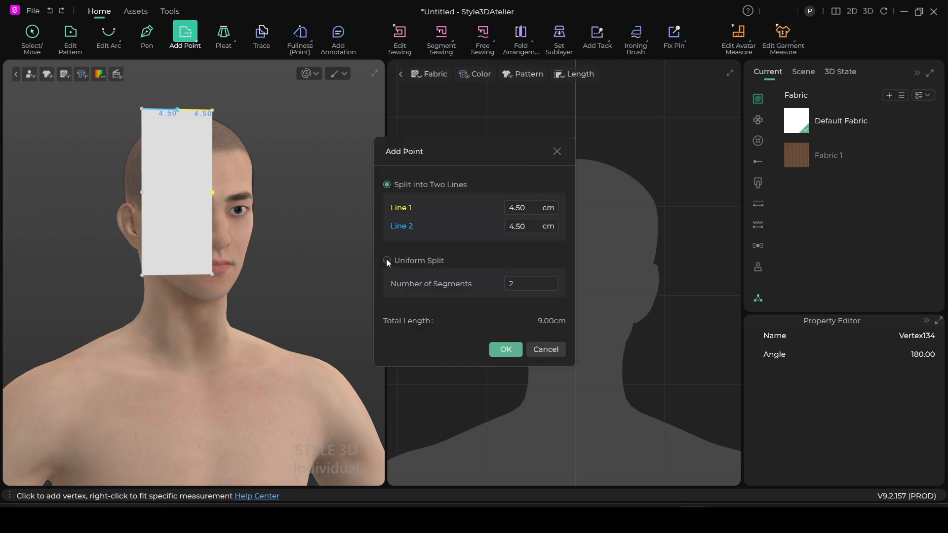
click(506, 349)
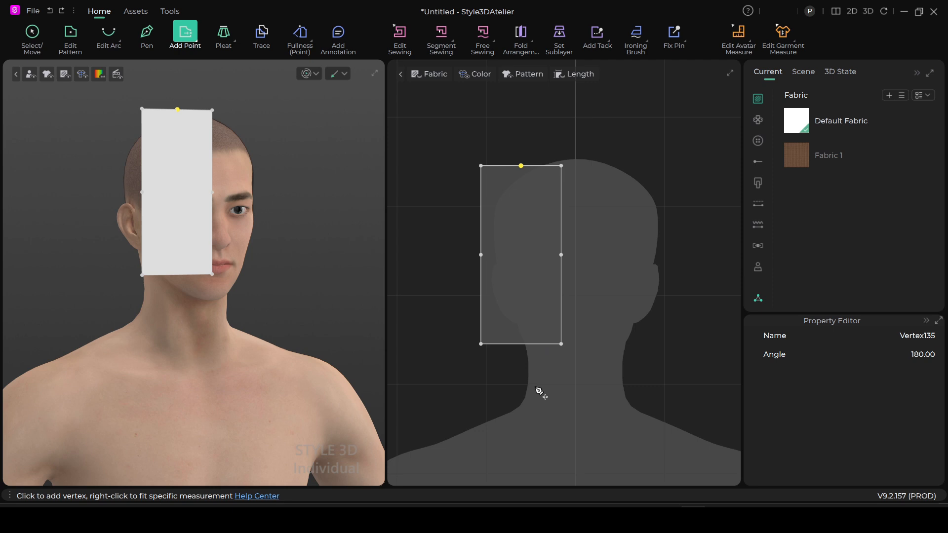
Draw two straight internal lines from the top edge's midpoint to the midpoints of the rectangle's right and left sides.
click(145, 34)
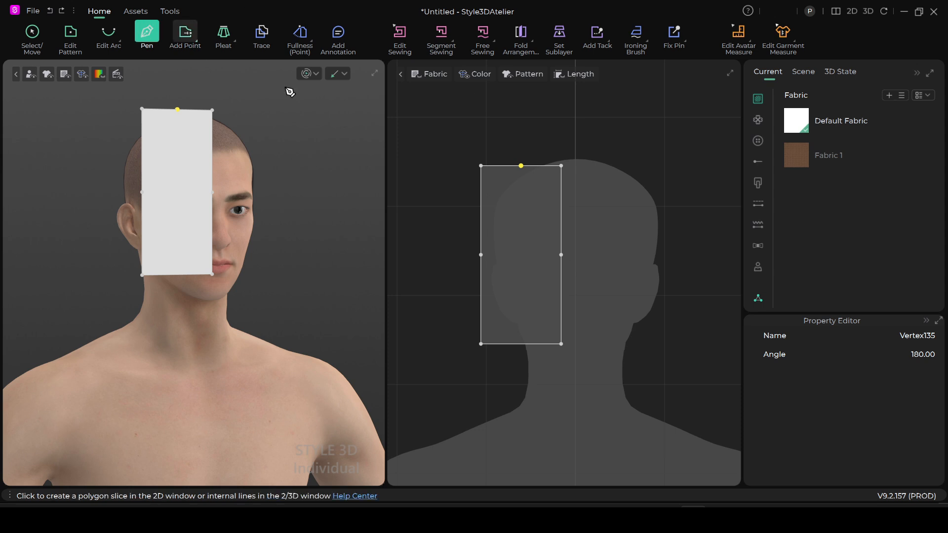
click(521, 166)
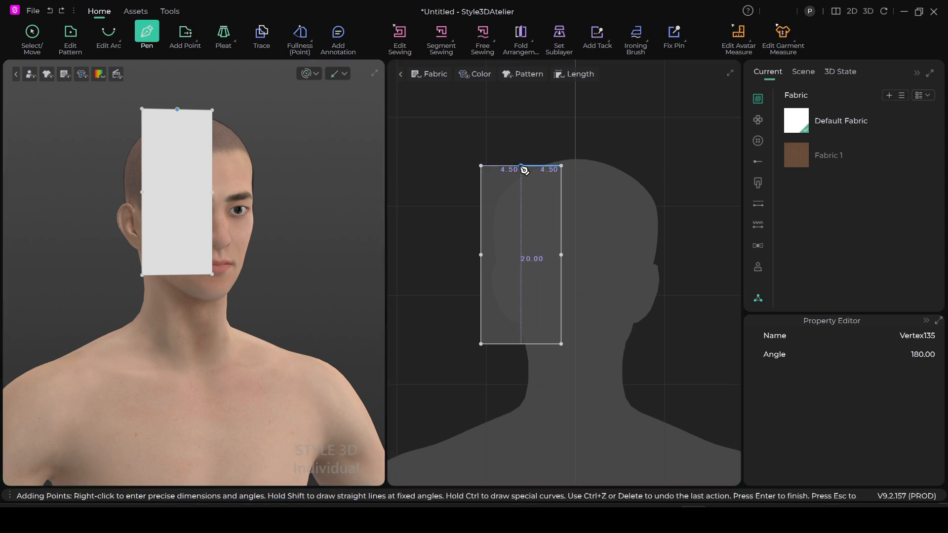
click(561, 255)
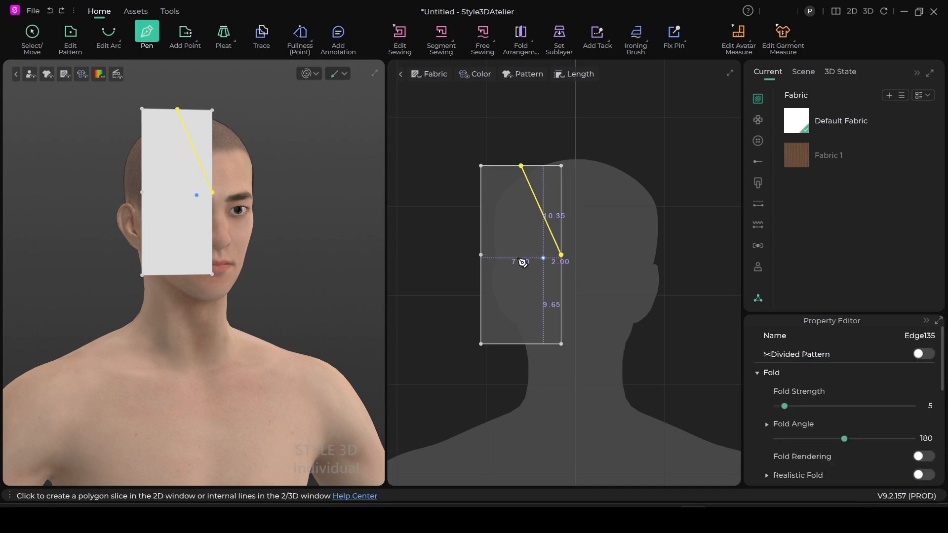
click(521, 166)
click(480, 255)
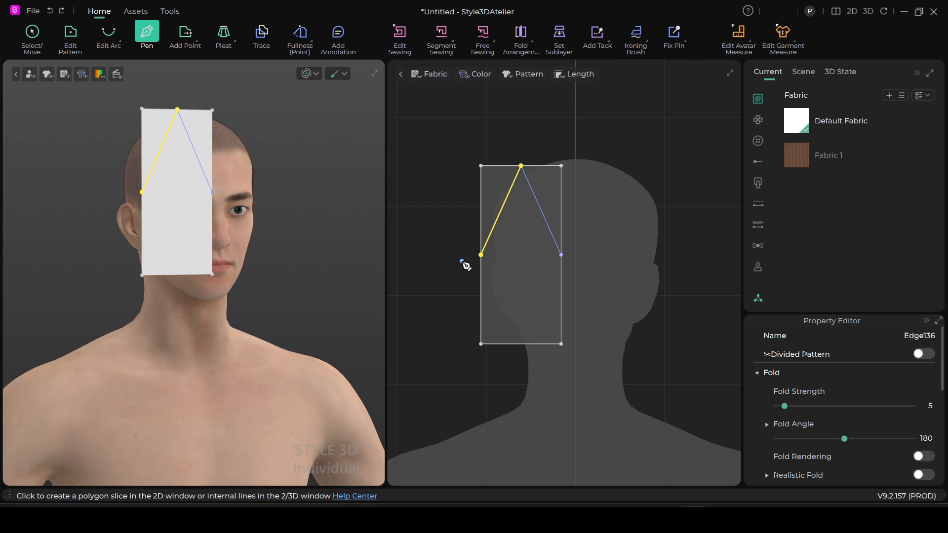
Cut the rectangle along both slanted internal lines, separating the two upper corner triangles from the pointed panel.
click(69, 36)
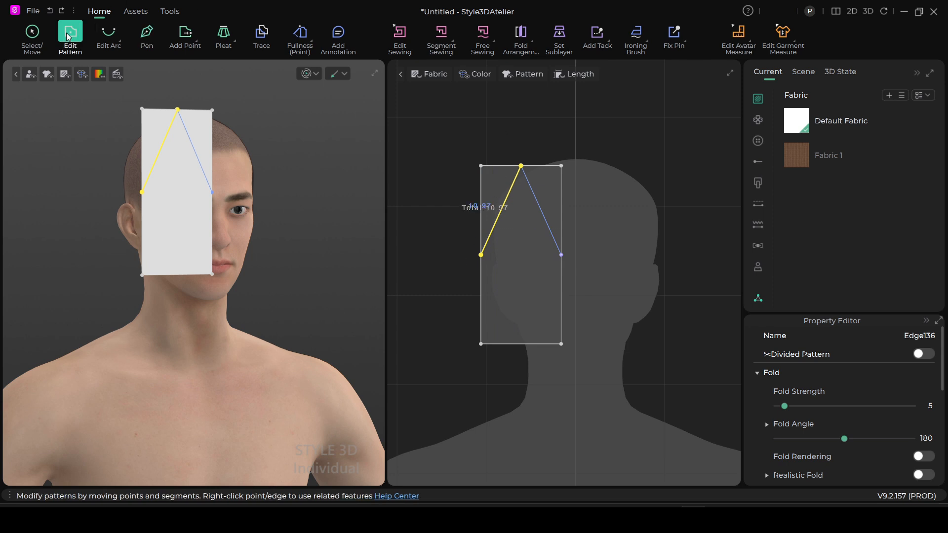
click(540, 208)
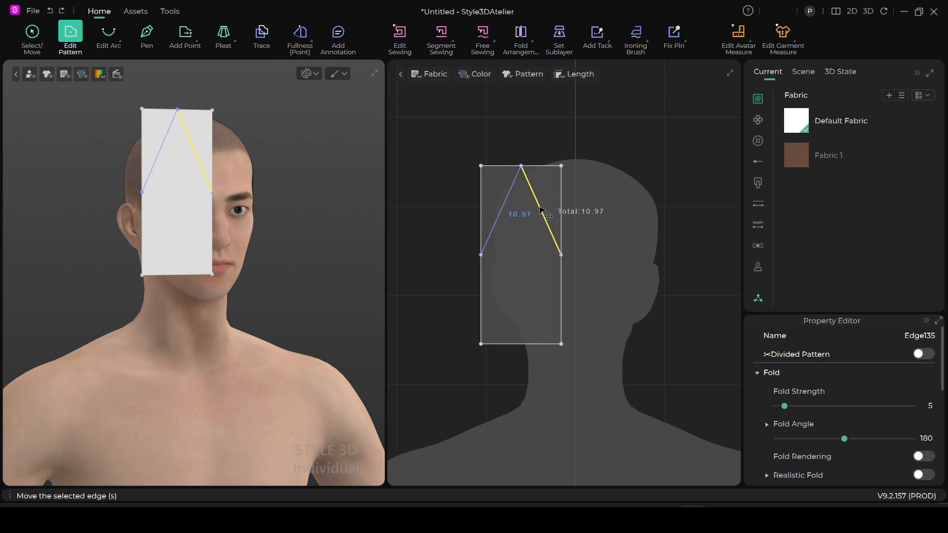
right_click(539, 208)
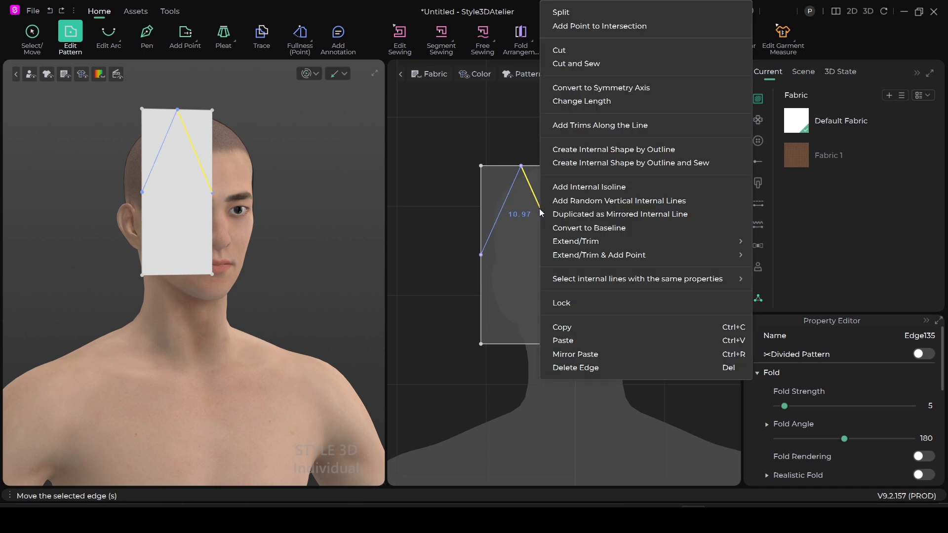
click(570, 52)
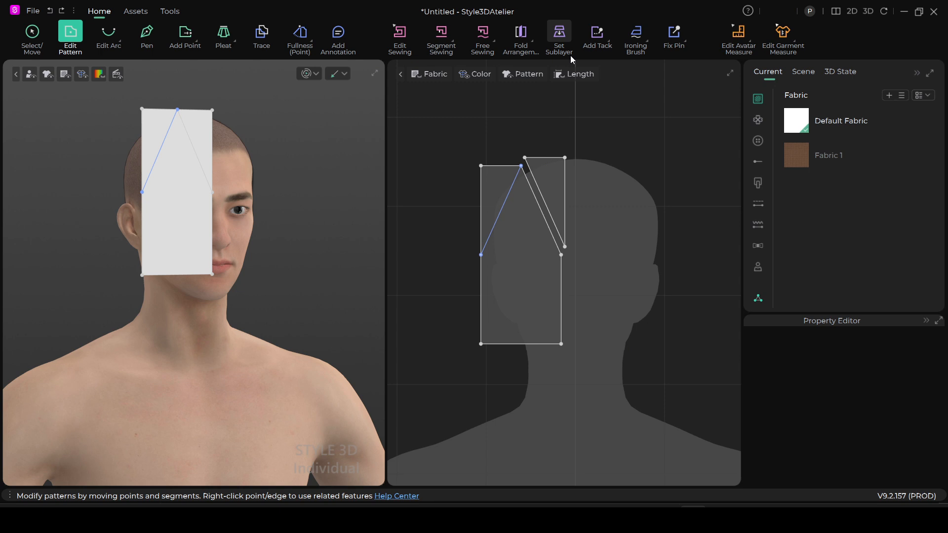
click(504, 206)
right_click(504, 206)
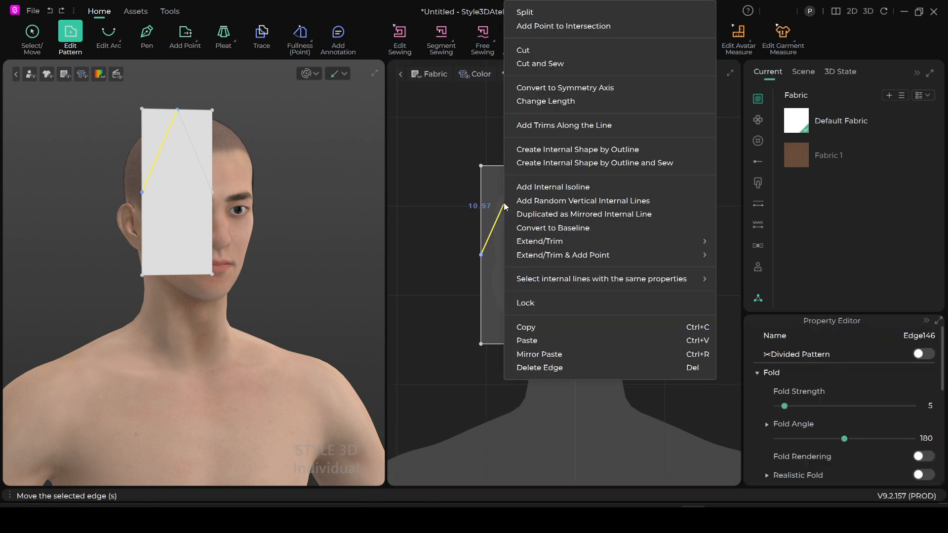
click(532, 51)
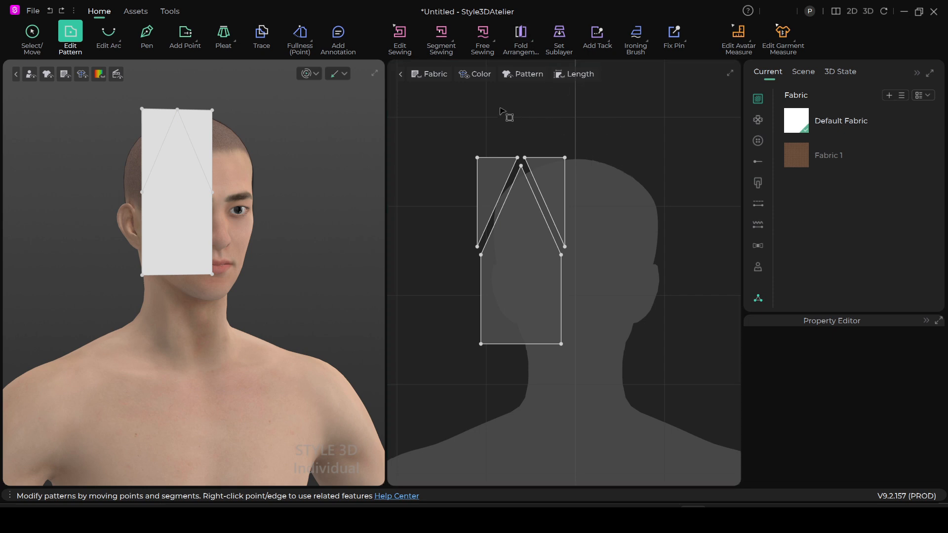
Delete the two triangular corner pieces beside the panel's pointed upper part.
click(32, 34)
click(479, 180)
click(486, 183)
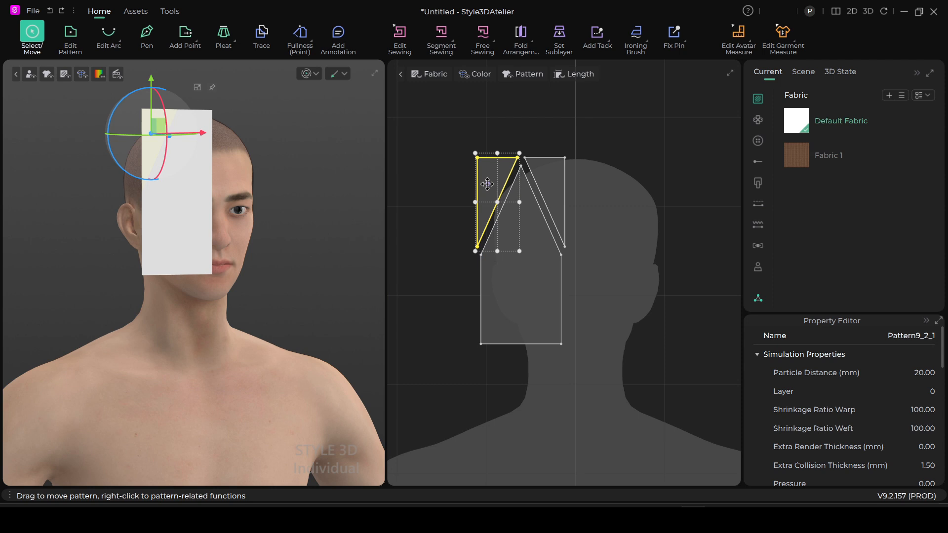
shift+click(555, 175)
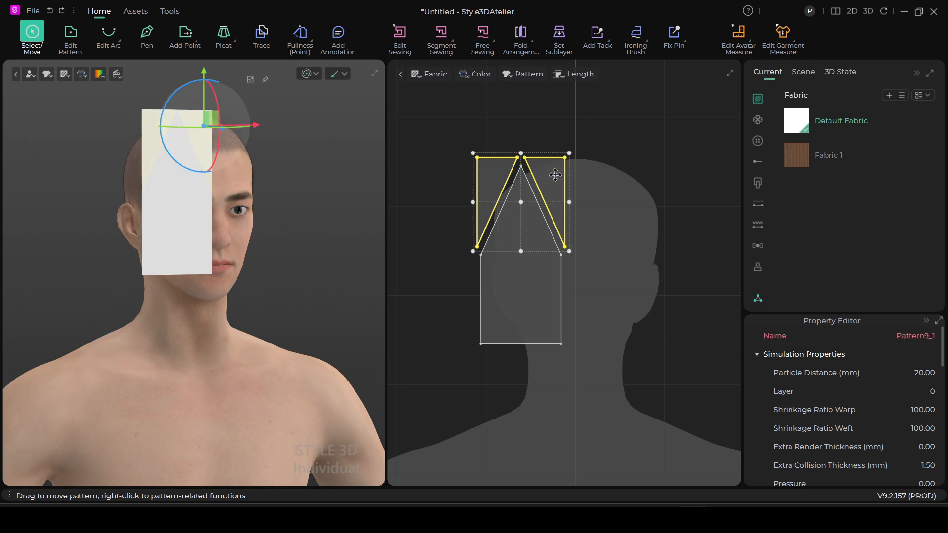
right_click(556, 176)
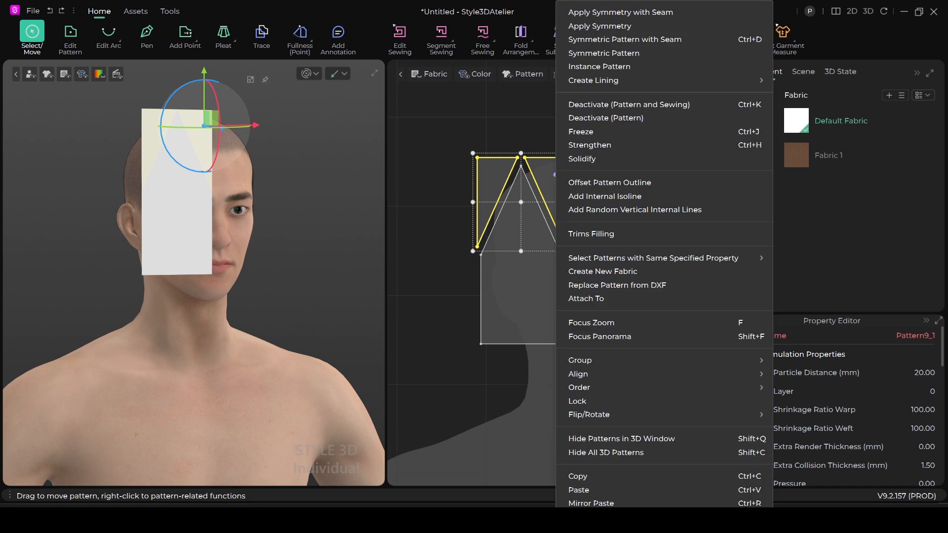
click(693, 517)
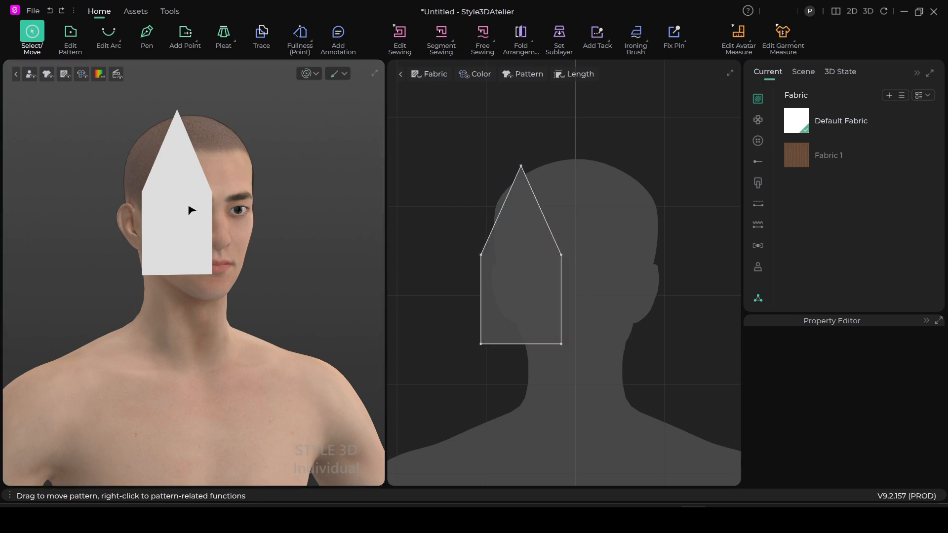
Move the pointed panel up and away from the avatar's face in the 3D scene, placing it beside the head.
right_drag(201, 306, 239, 309)
click(219, 210)
drag(219, 210, 202, 194)
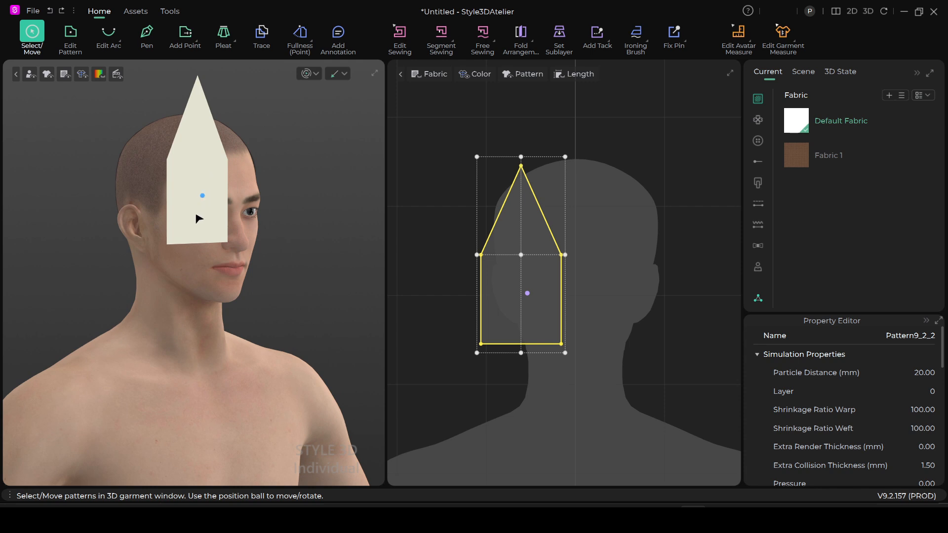
drag(194, 222, 187, 231)
right_drag(186, 230, 187, 261)
mouse_move(201, 198)
mouse_down()
mouse_move(217, 186)
mouse_move(203, 182)
mouse_up()
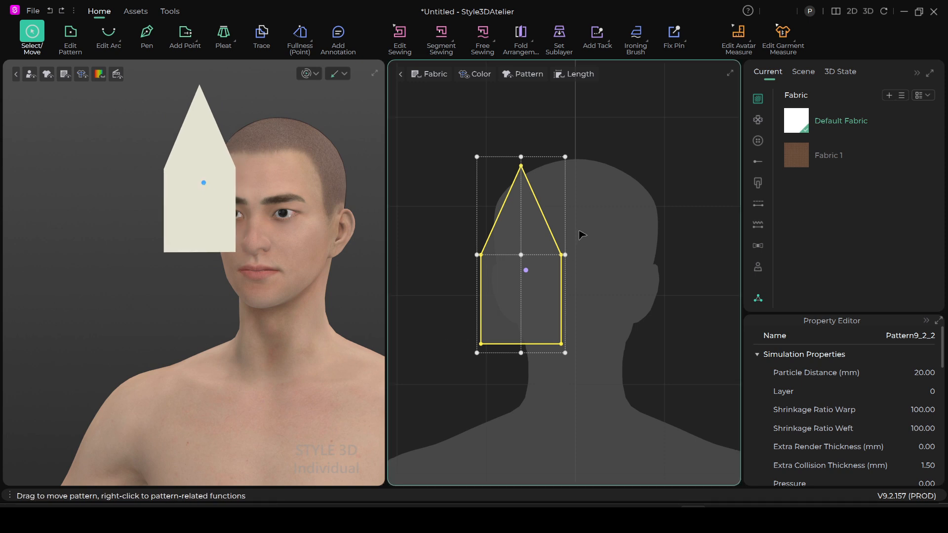
click(548, 201)
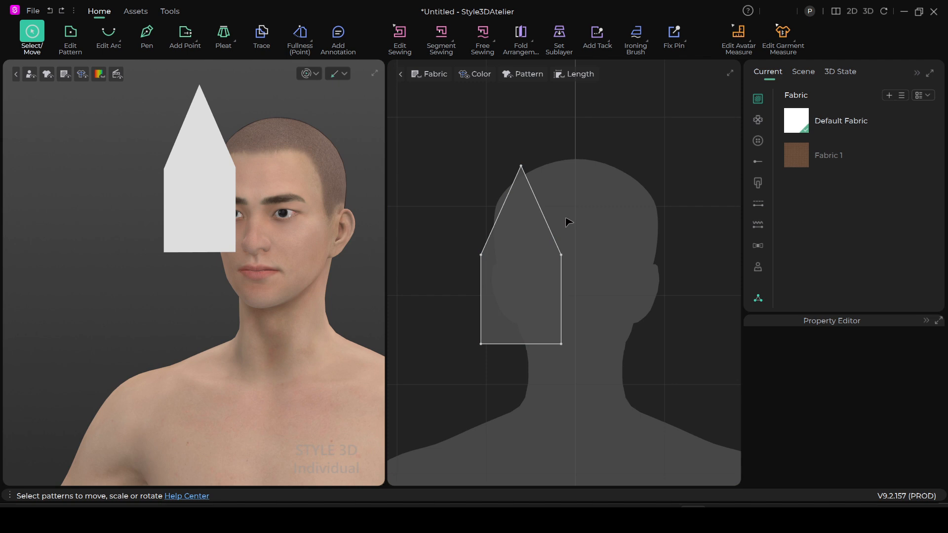
Bend both slanted upper edges of the panel slightly outward into arcs about 11.1 cm long.
click(114, 39)
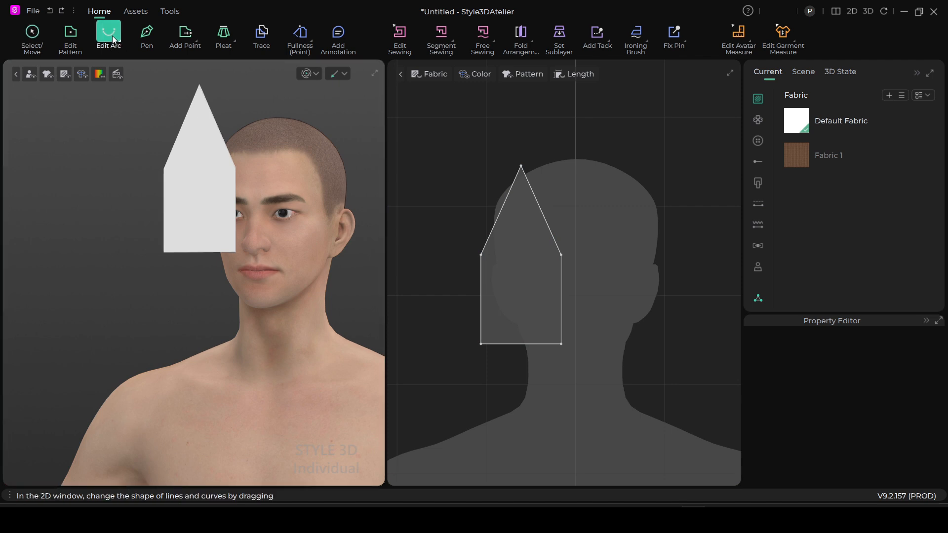
click(545, 213)
drag(543, 213, 548, 206)
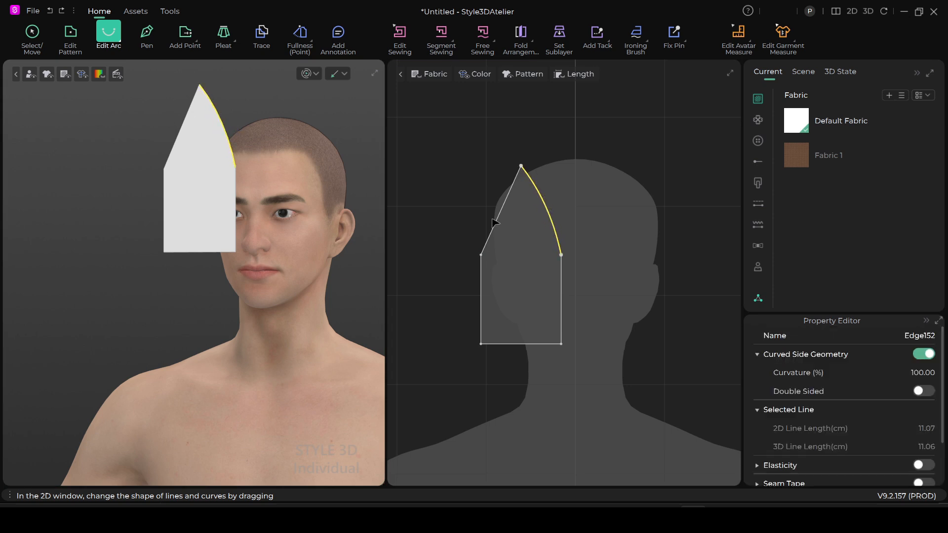
drag(497, 220, 492, 215)
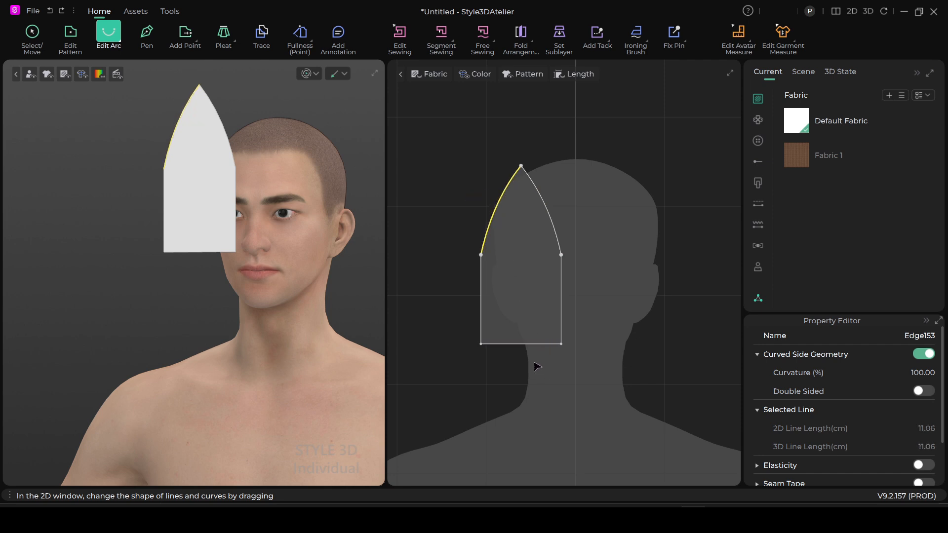
Check the length of the curved panel's bottom edge.
scroll(537, 366, down, 3)
scroll(553, 351, up, 2)
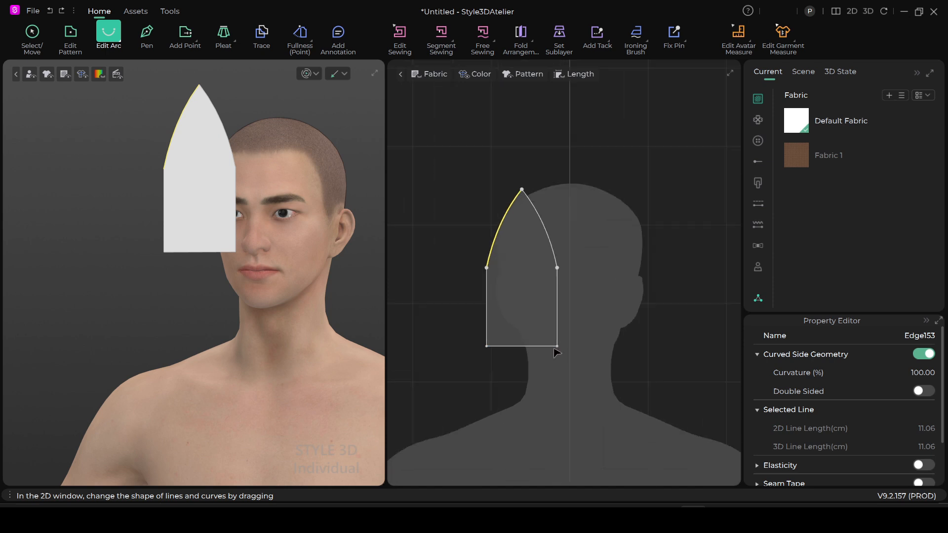
scroll(557, 352, up, 2)
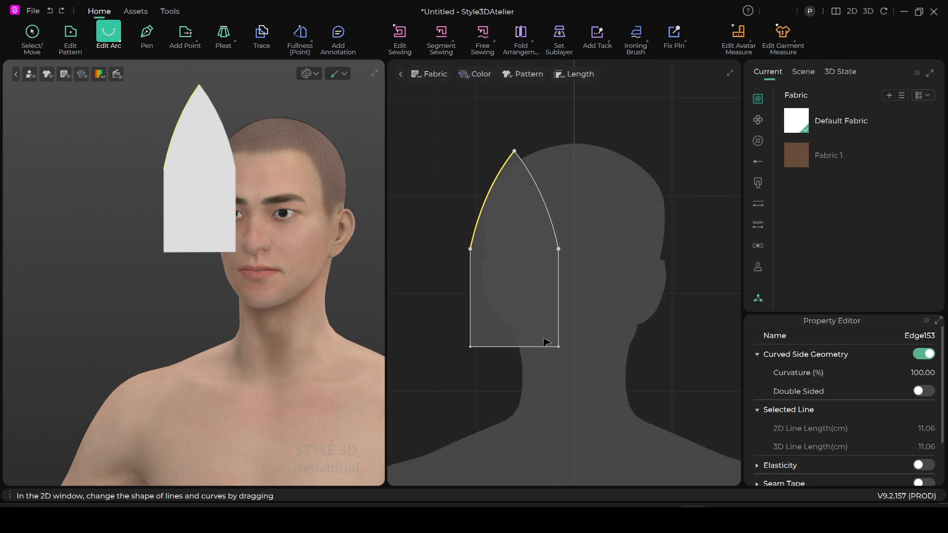
scroll(548, 316, down, 2)
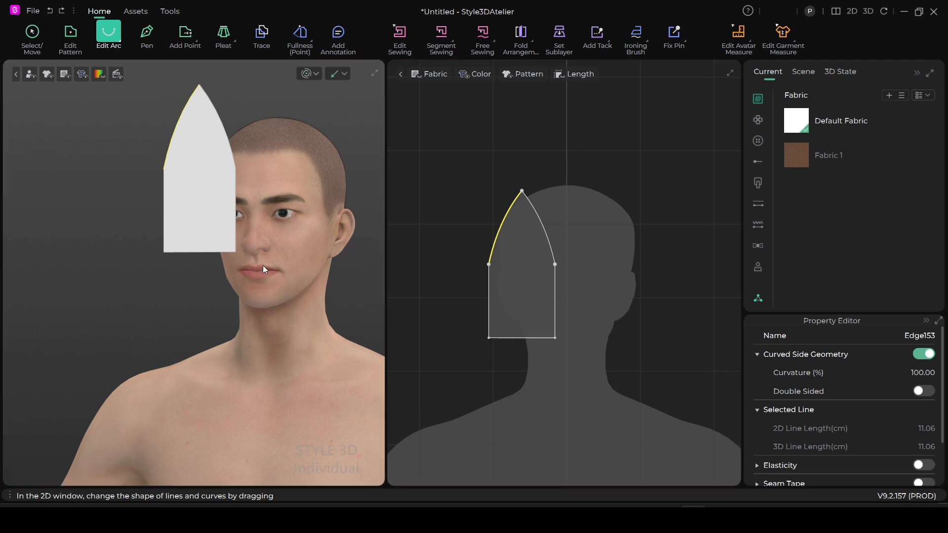
click(70, 32)
click(516, 338)
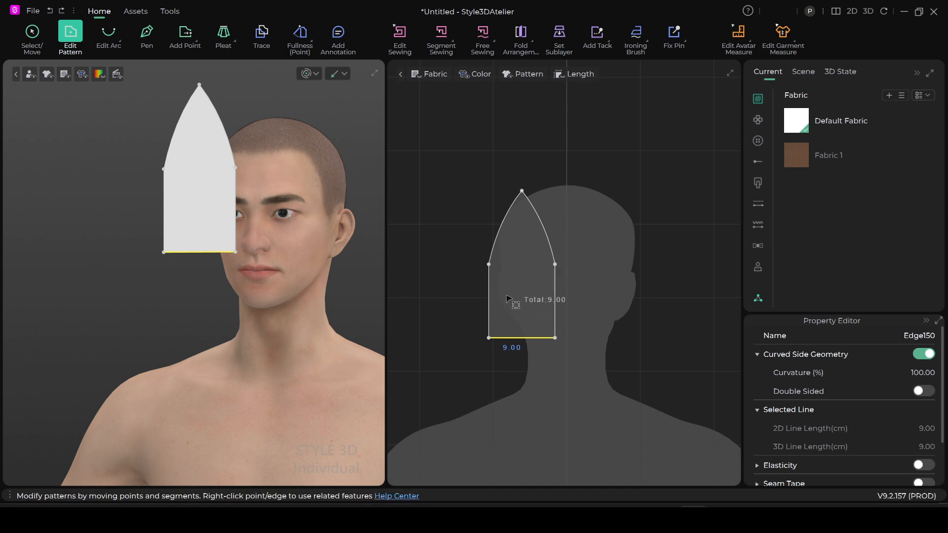
scroll(514, 316, up, 1)
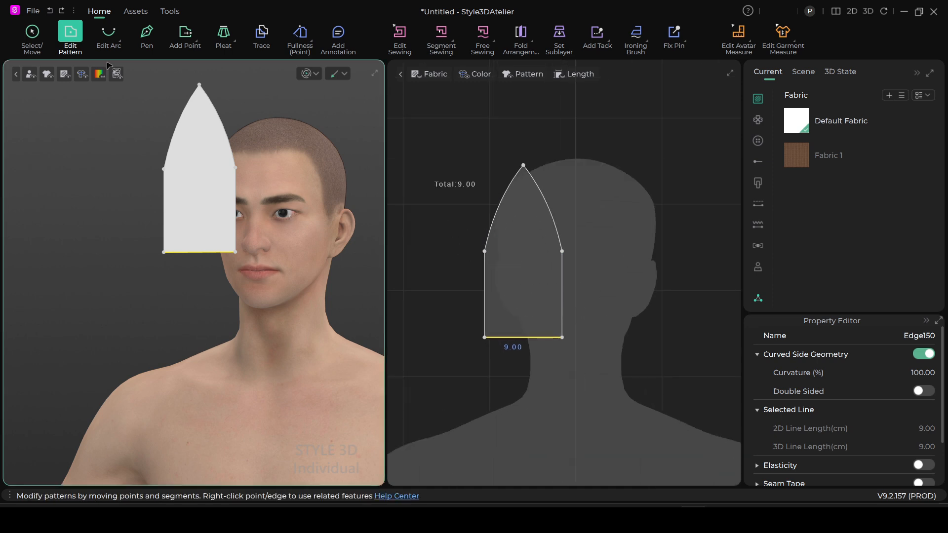
Check the lengths of all the panel's edges, including the two curved upper ones.
click(32, 34)
scroll(508, 291, down, 3)
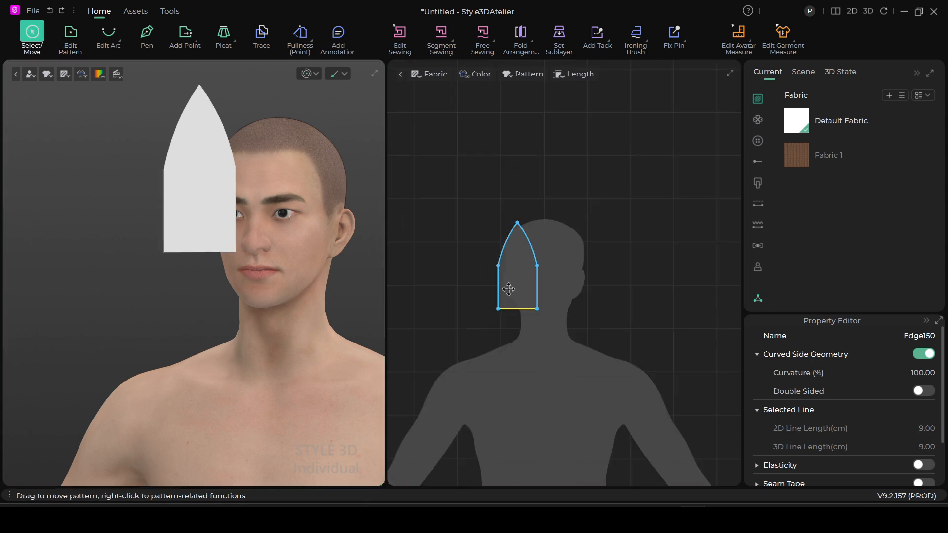
scroll(511, 291, up, 2)
middle_drag(517, 299, 499, 276)
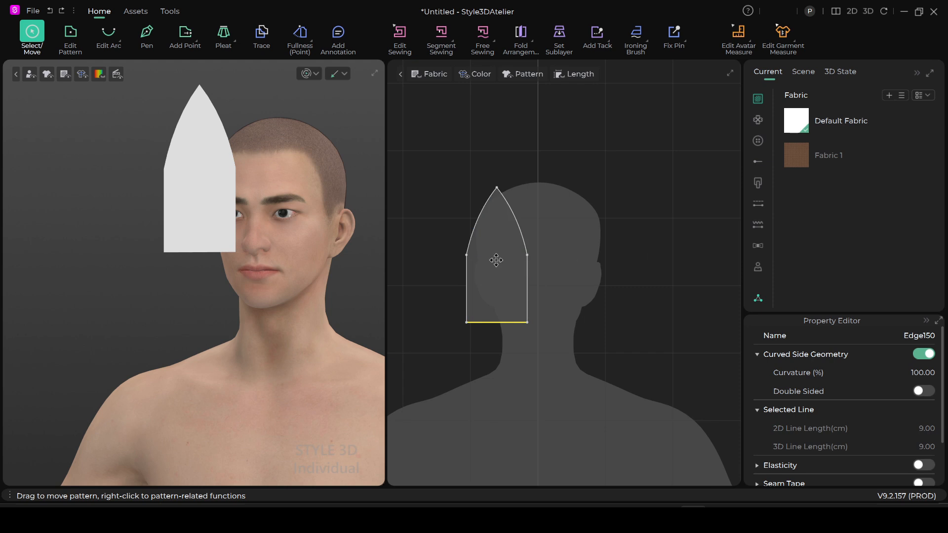
click(505, 258)
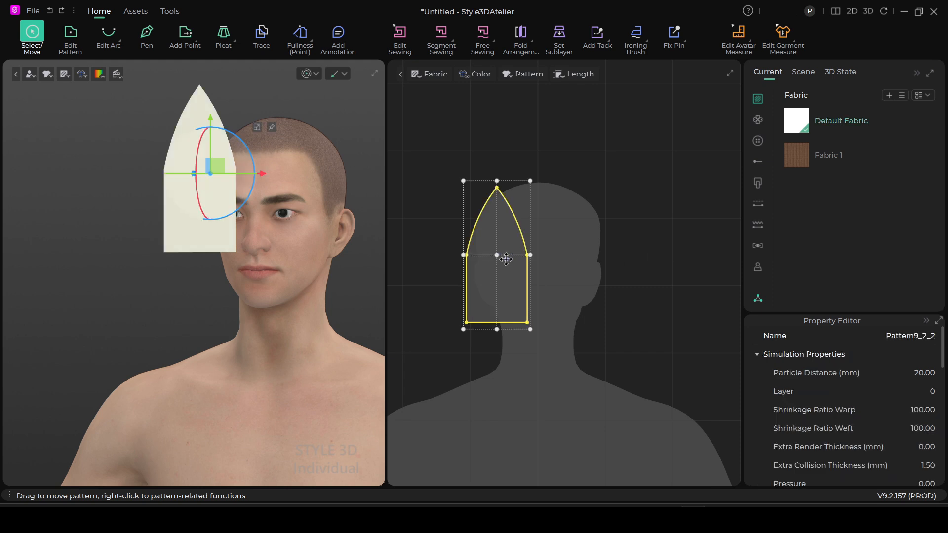
key(v)
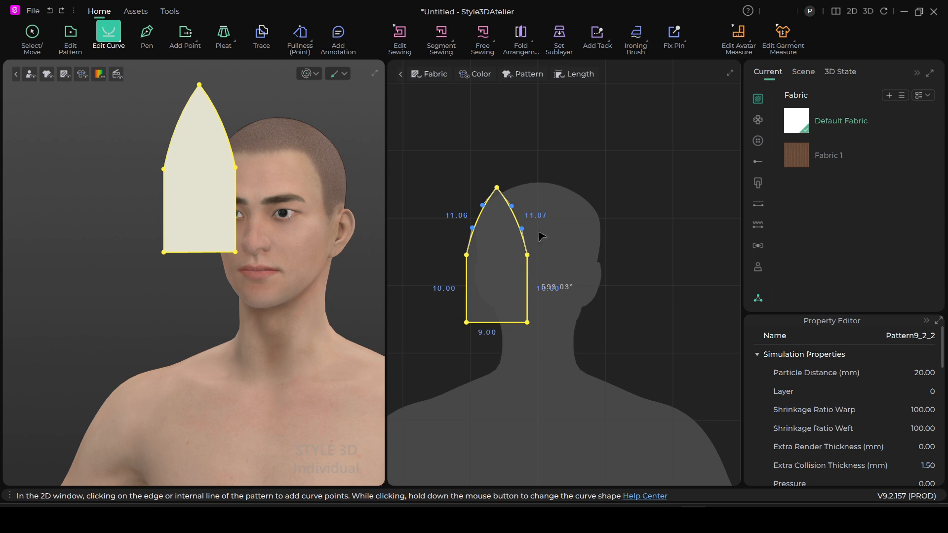
click(526, 145)
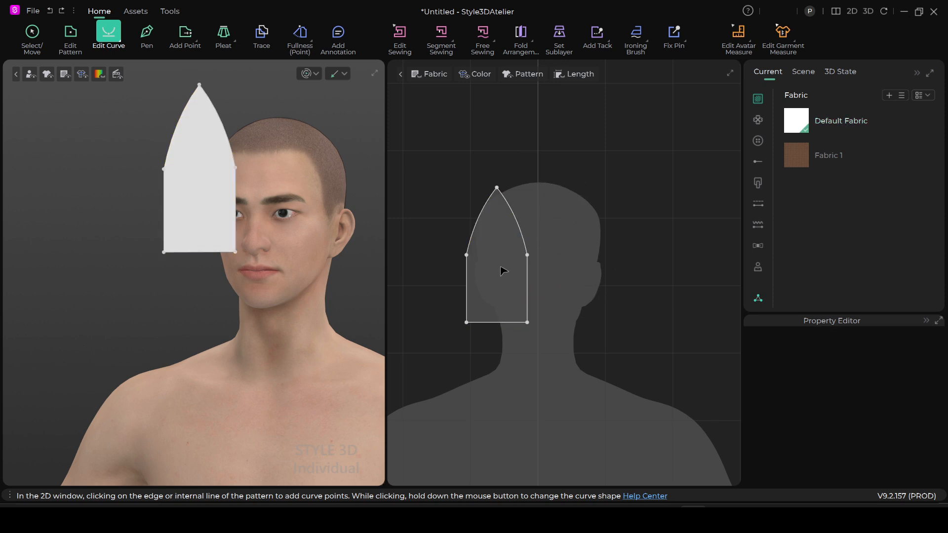
click(32, 35)
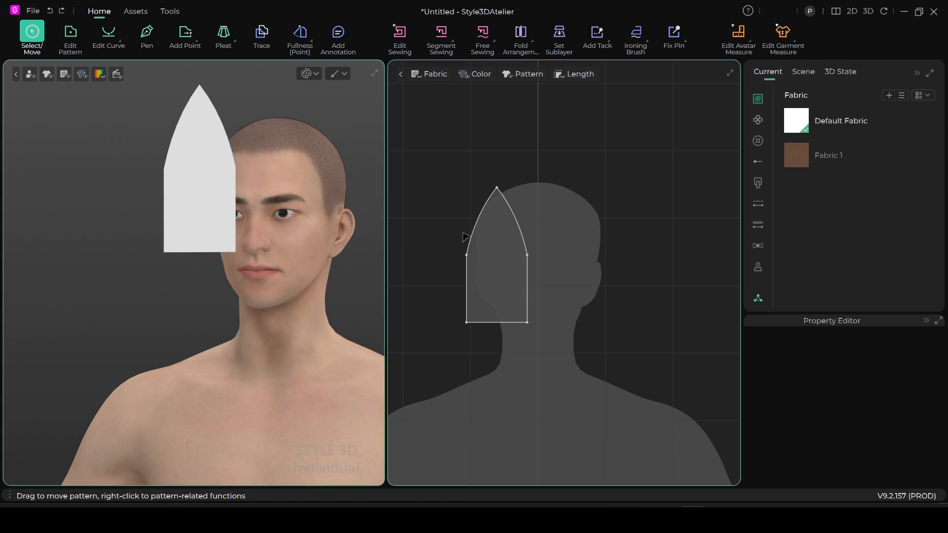
click(503, 248)
key(v)
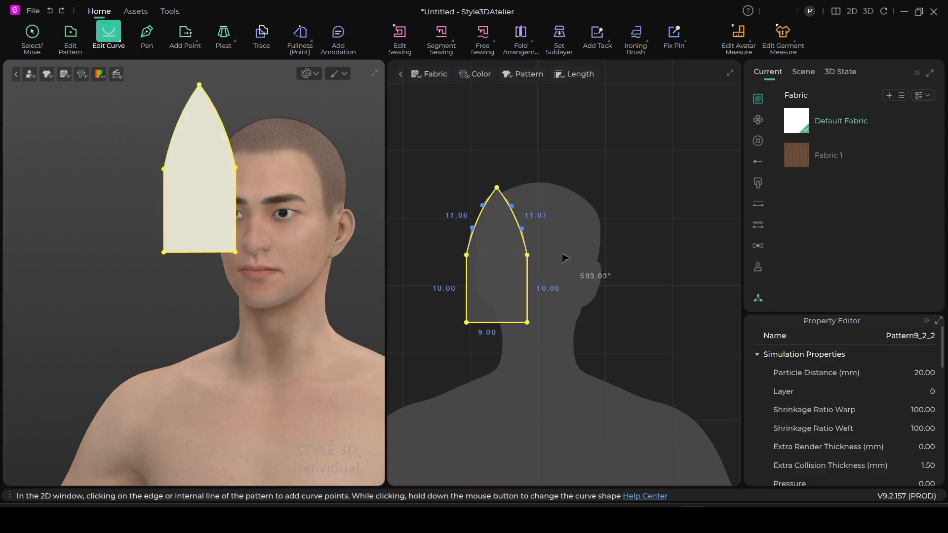
click(539, 274)
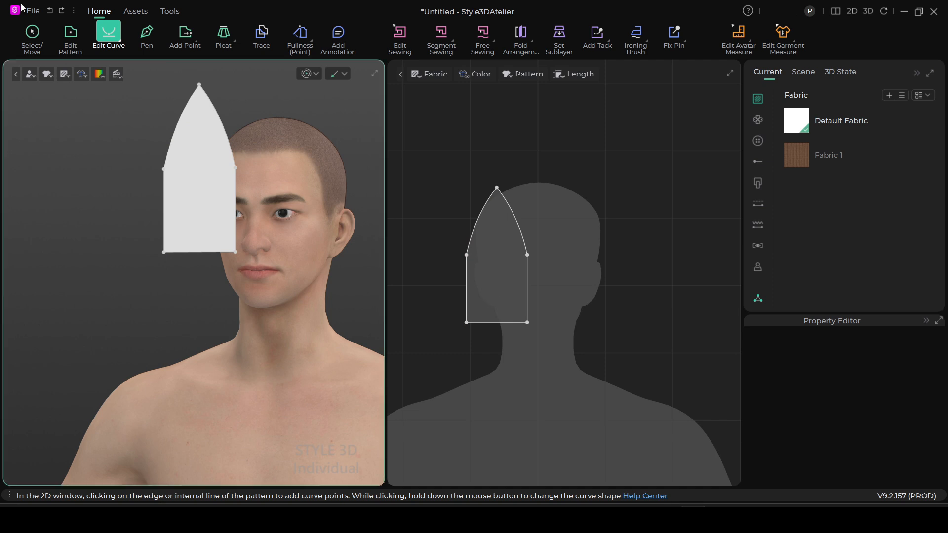
Copy the curved panel and paste the duplicate beside it at the same height, with a small gap between them.
click(29, 33)
click(510, 265)
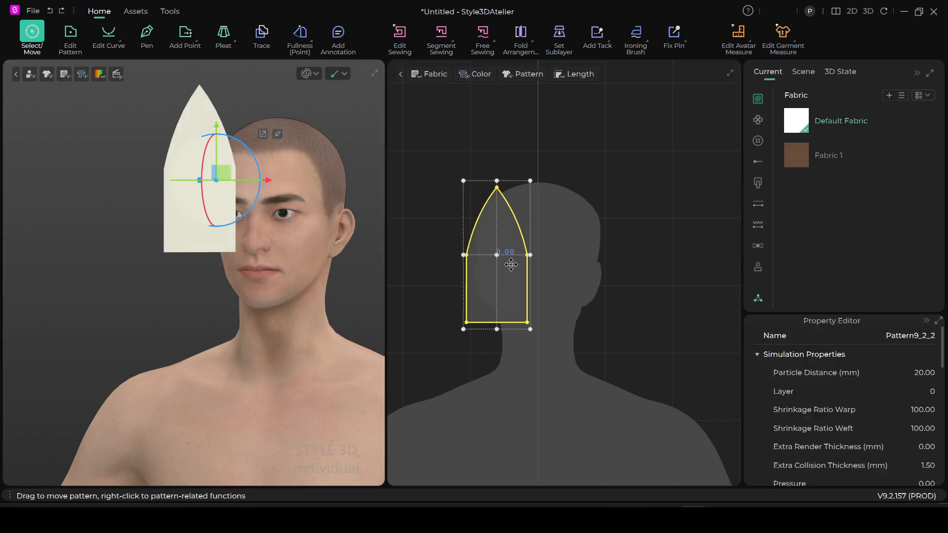
right_click(510, 265)
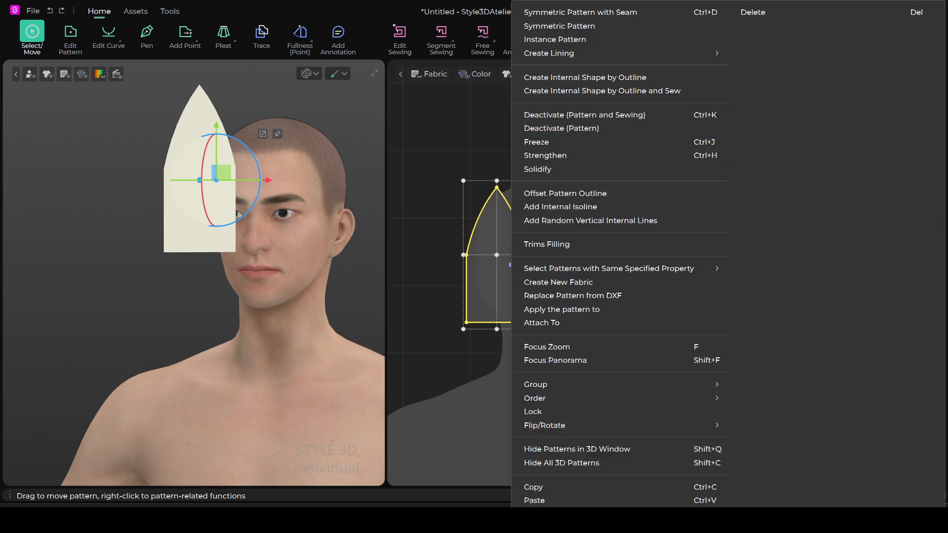
click(532, 488)
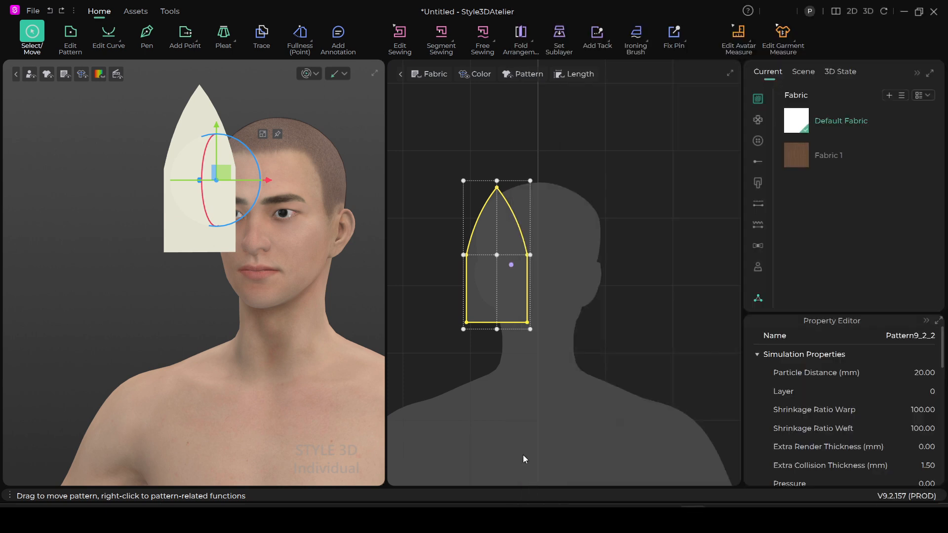
right_click(511, 305)
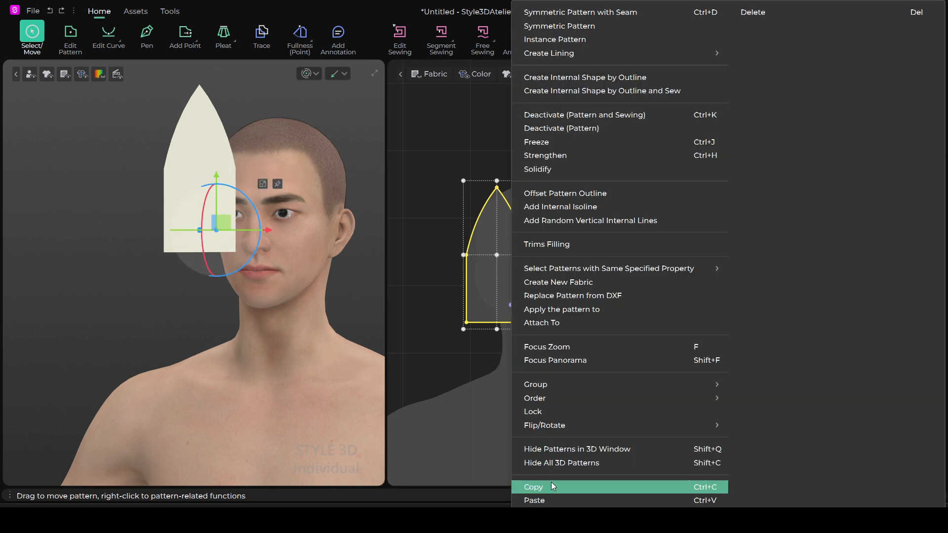
click(550, 498)
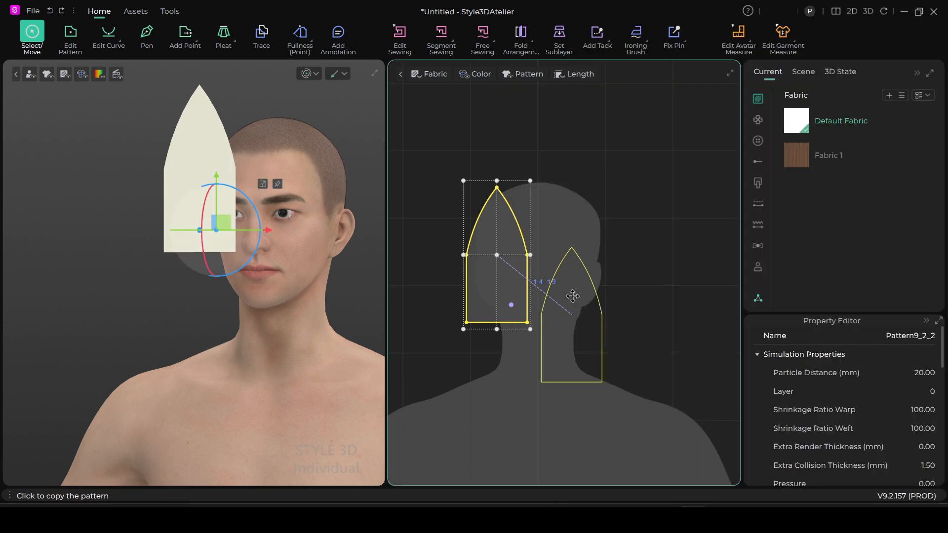
click(571, 257)
click(496, 389)
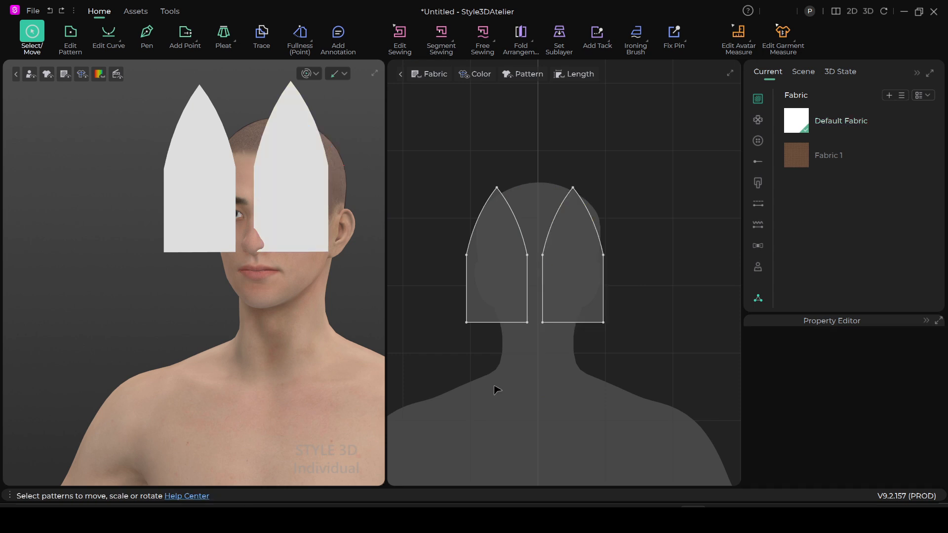
Copy both curved panels together and paste the duplicated pair beside them at the same height, with a small gap.
right_drag(501, 385, 464, 376)
drag(405, 154, 599, 361)
right_click(549, 301)
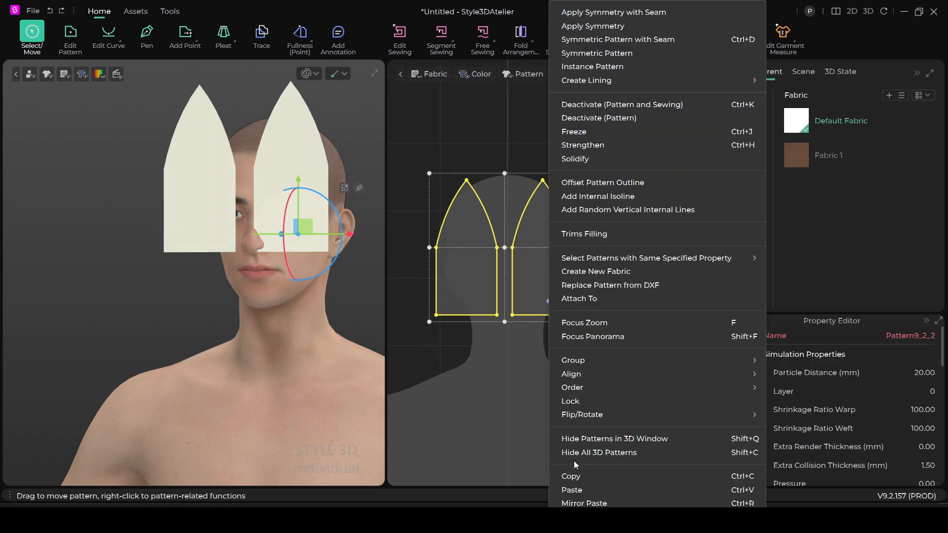
click(578, 476)
right_click(546, 268)
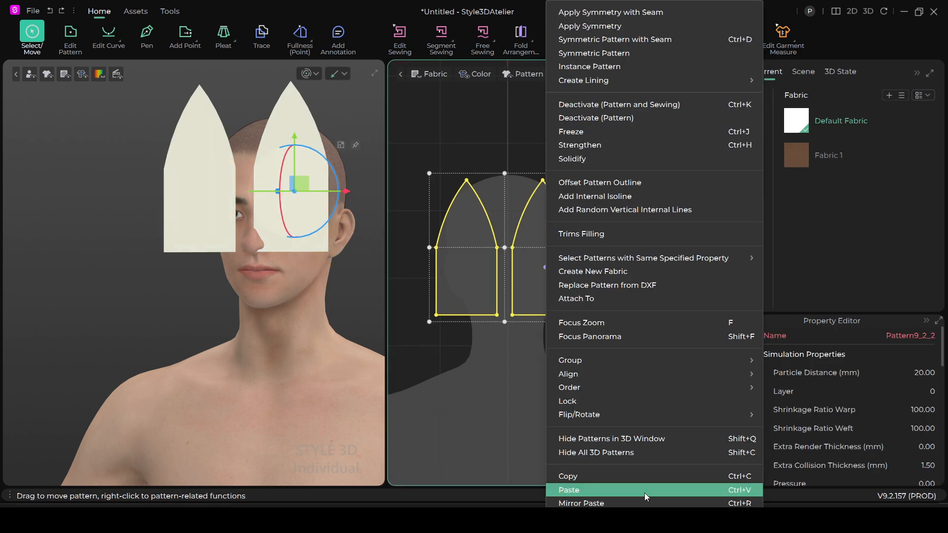
click(605, 489)
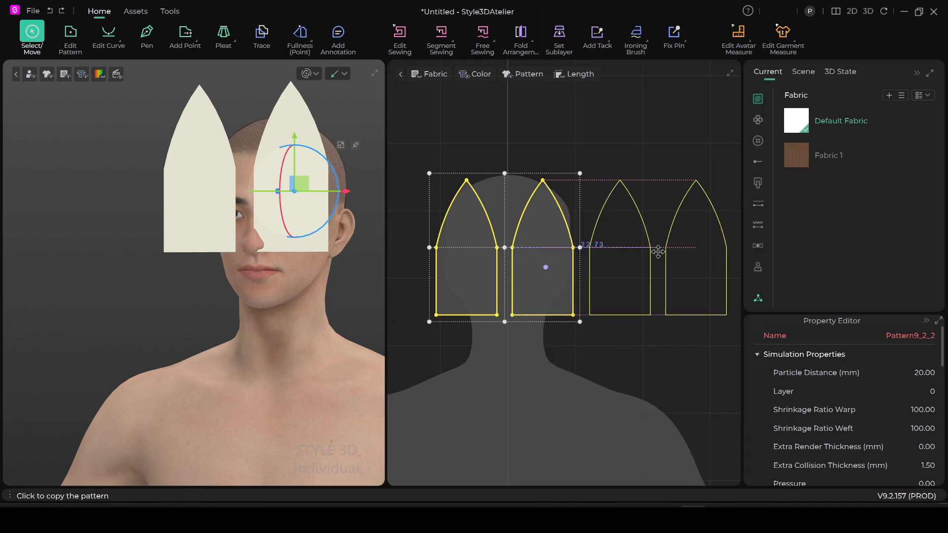
click(607, 321)
Paste another pair of panels at the end of the row, aligned at the same height, to make six panels.
scroll(594, 367, down, 4)
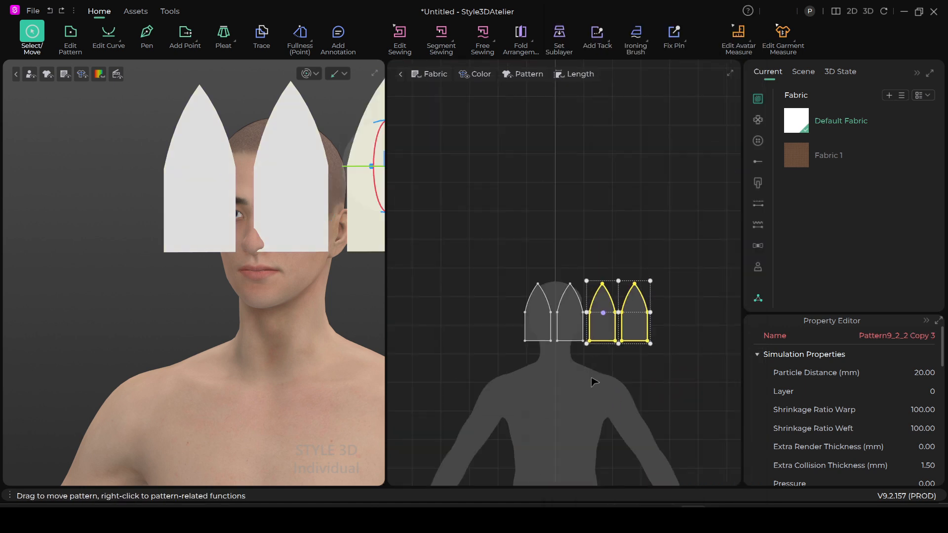
middle_drag(576, 371, 523, 349)
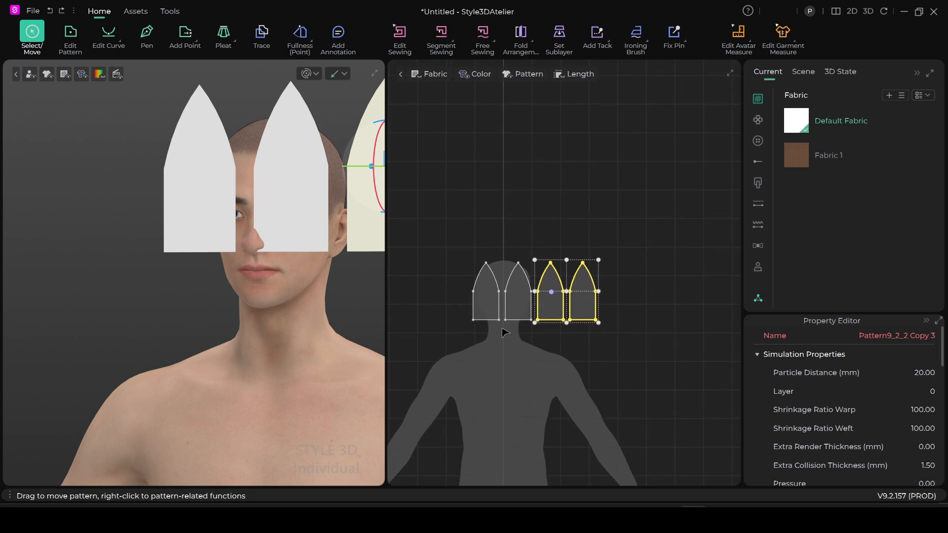
scroll(500, 333, up, 2)
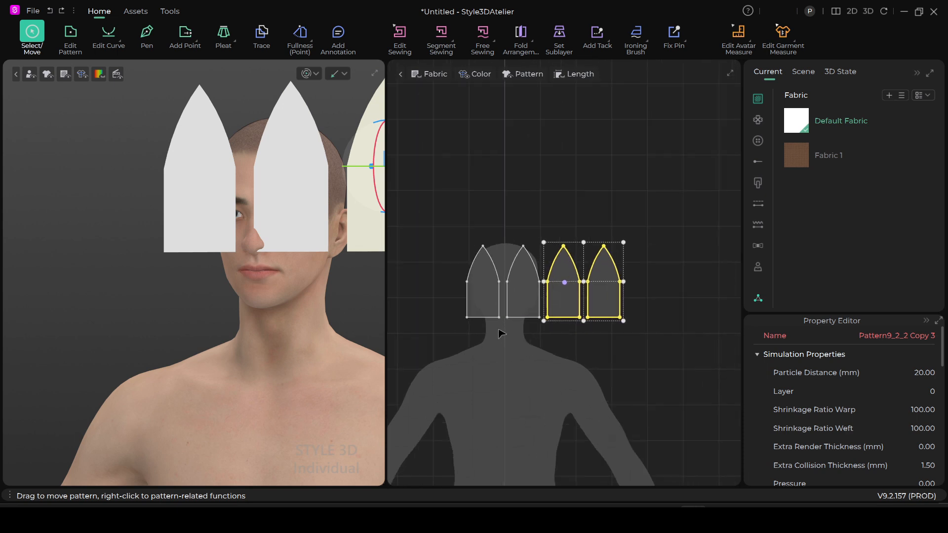
ctrl+click(564, 299)
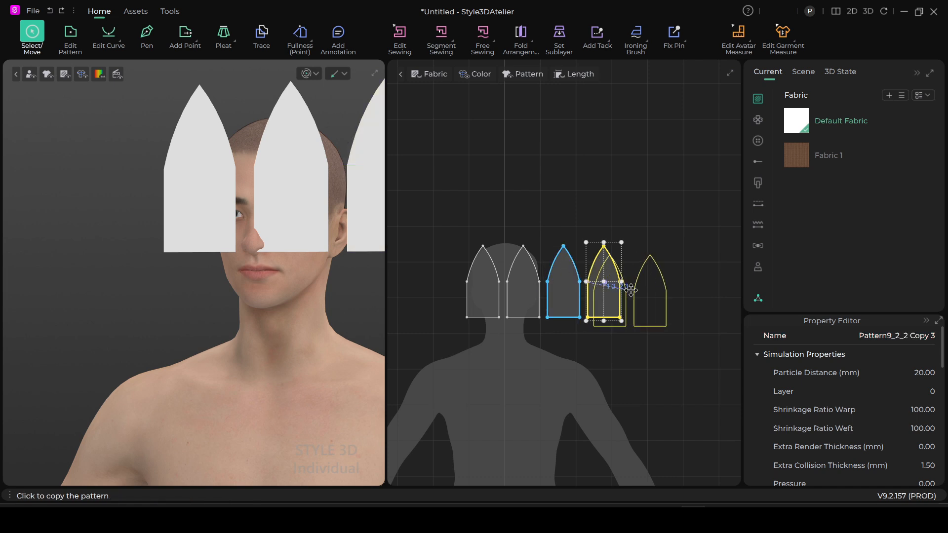
click(667, 283)
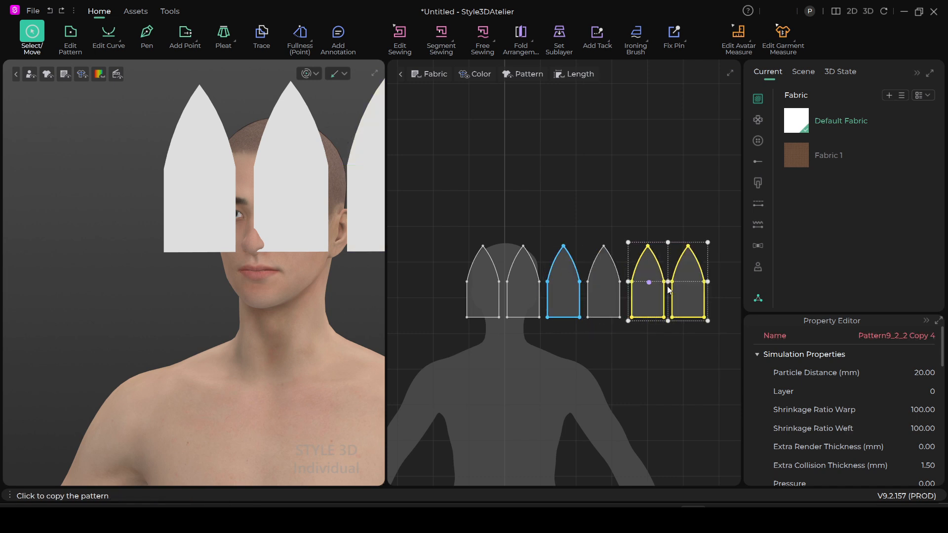
Select all six panels and shift them sideways and slightly up in 3D so the row sits centred before the avatar's head.
scroll(595, 364, up, 1)
scroll(594, 368, down, 1)
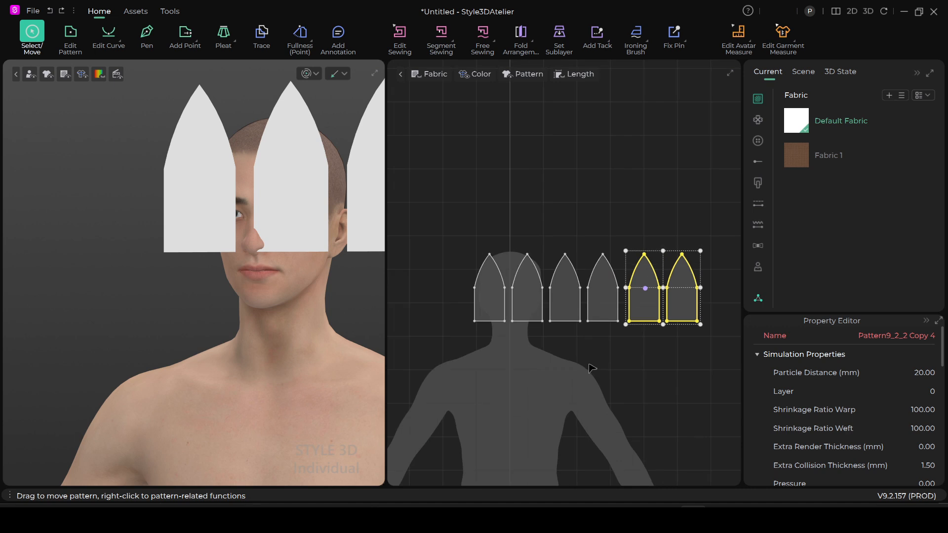
scroll(202, 277, down, 1)
scroll(207, 270, down, 6)
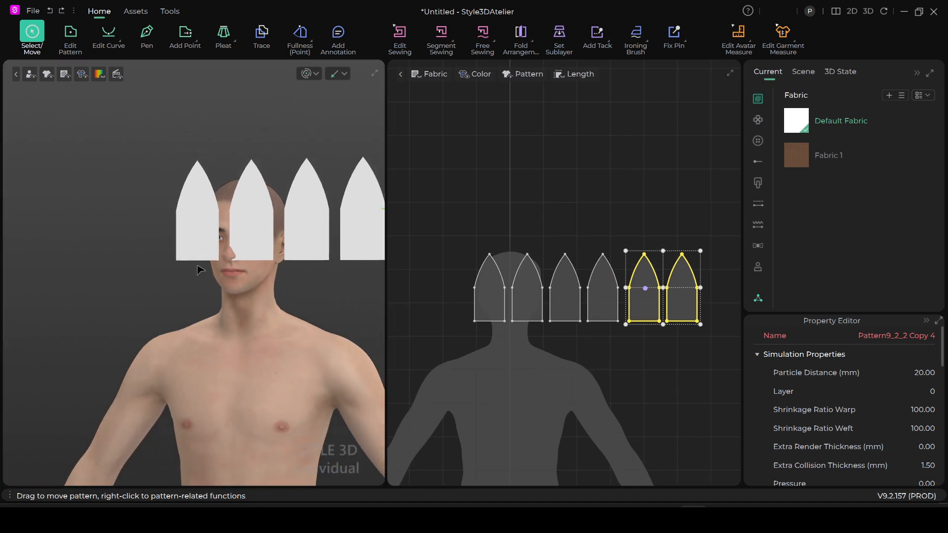
scroll(202, 267, down, 1)
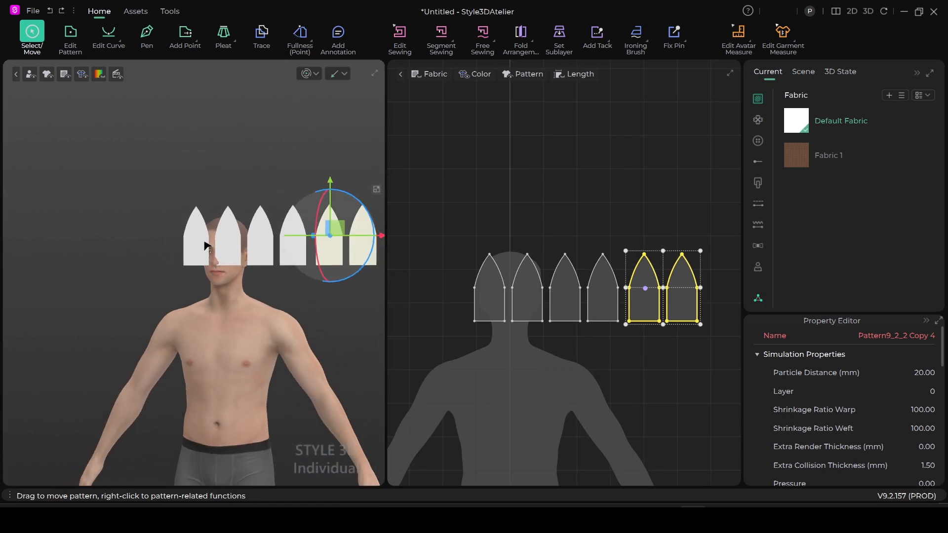
drag(466, 218, 708, 352)
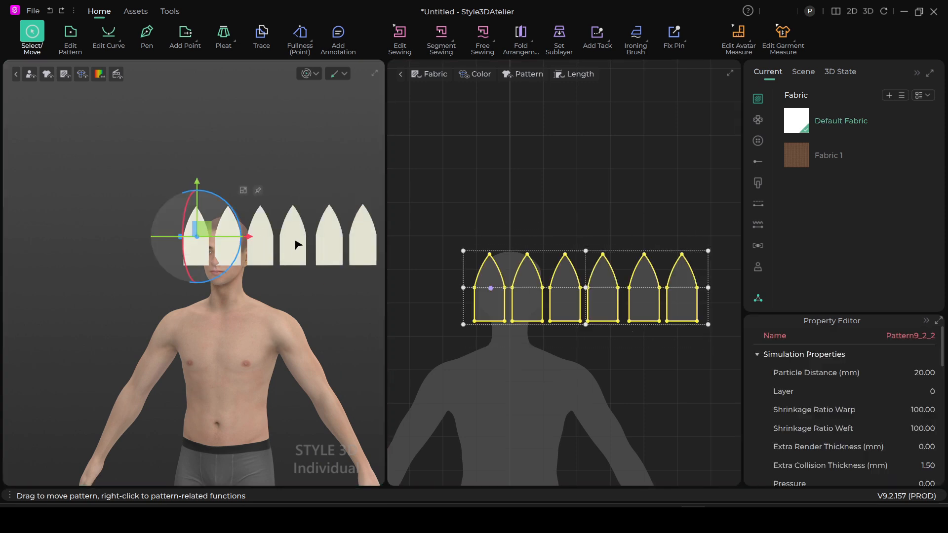
drag(207, 231, 162, 224)
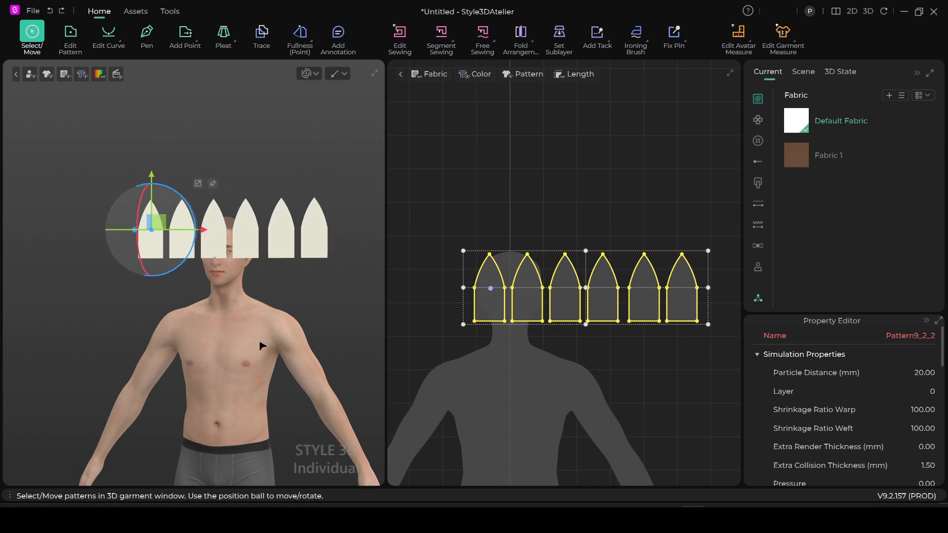
scroll(527, 225, up, 2)
scroll(526, 225, down, 2)
middle_drag(522, 227, 499, 189)
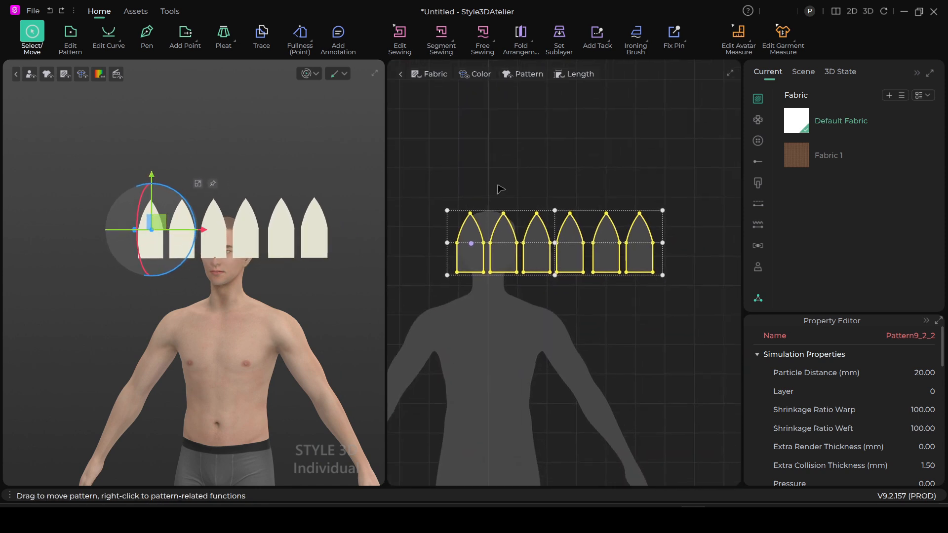
click(463, 165)
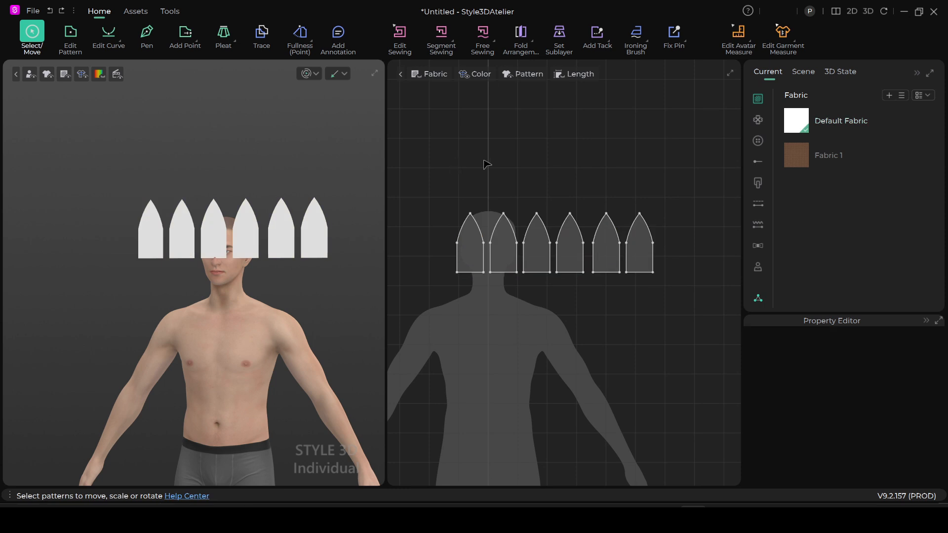
Merge the first and second panels along their facing straight side edges.
click(71, 34)
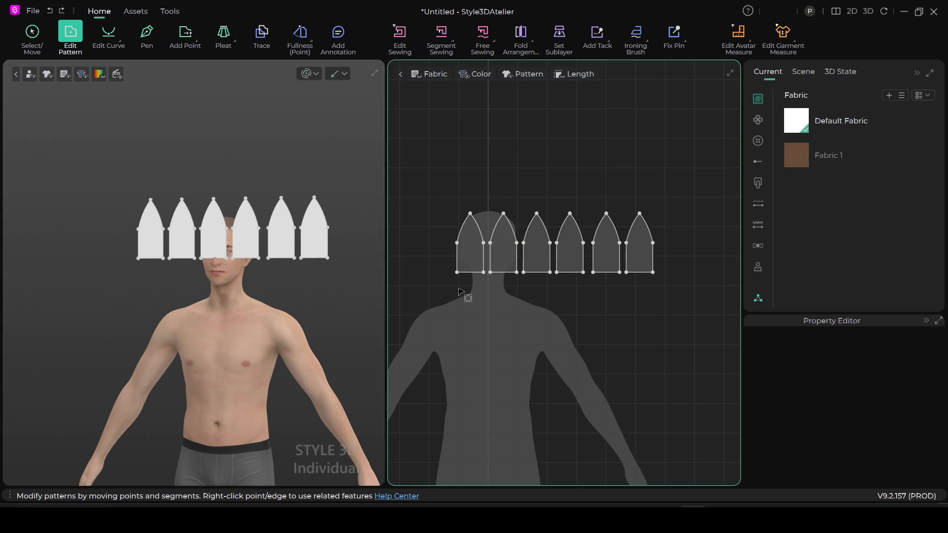
scroll(462, 293, up, 2)
middle_drag(508, 318, 442, 338)
scroll(424, 345, down, 2)
scroll(428, 341, up, 1)
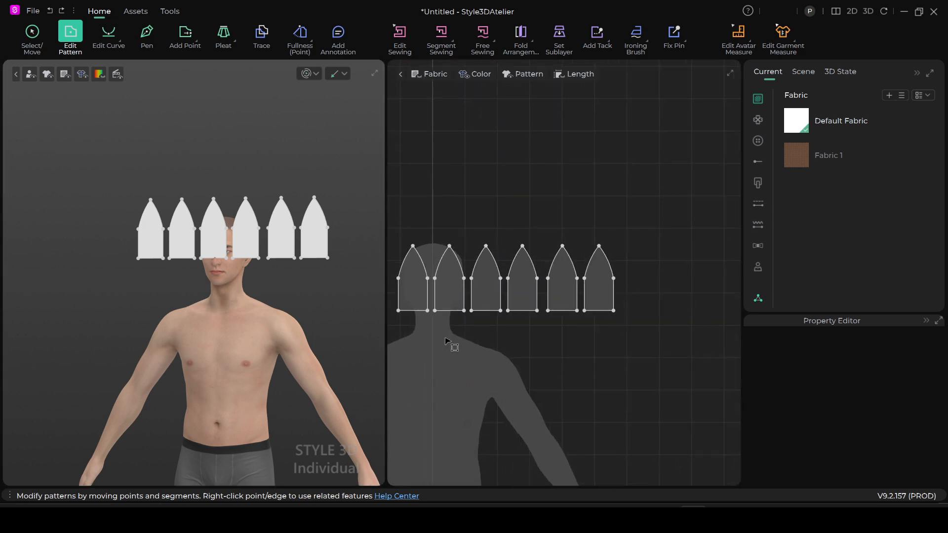
click(429, 293)
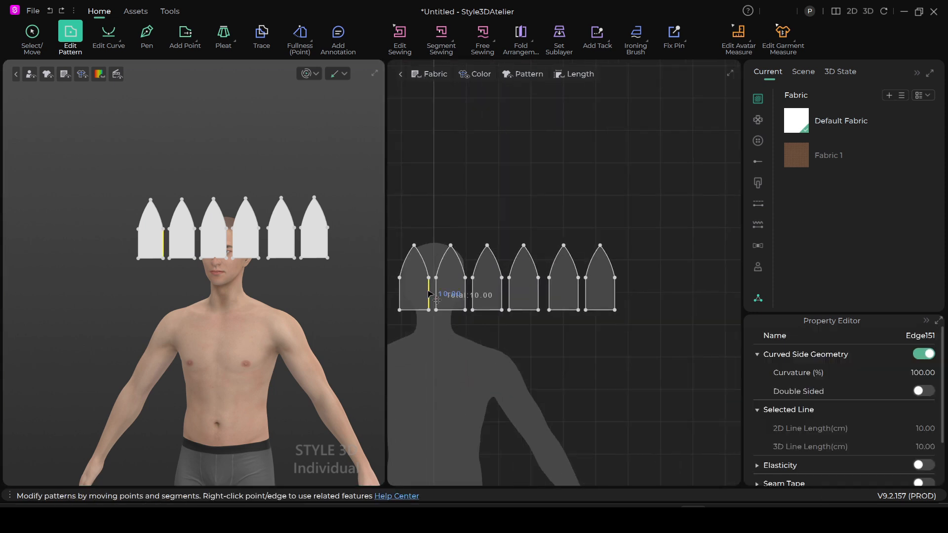
shift+click(435, 298)
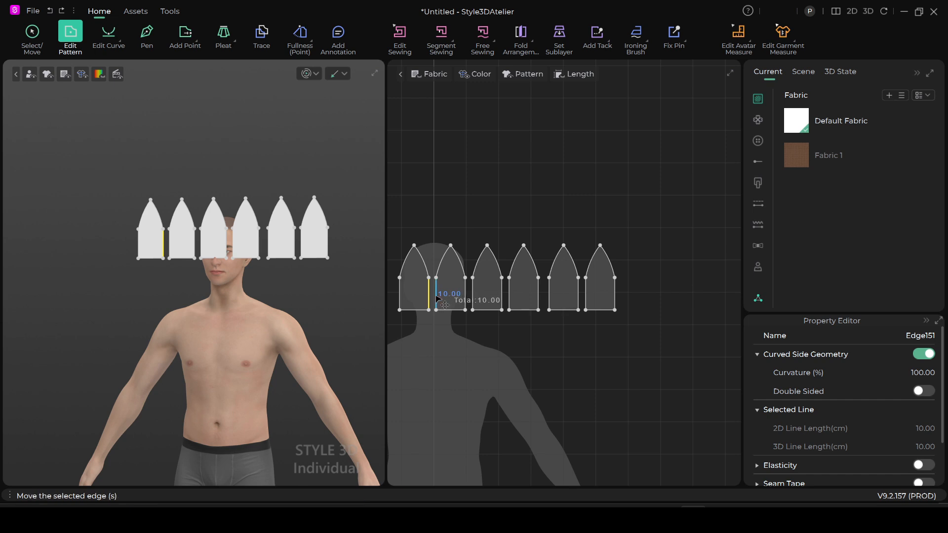
right_click(437, 298)
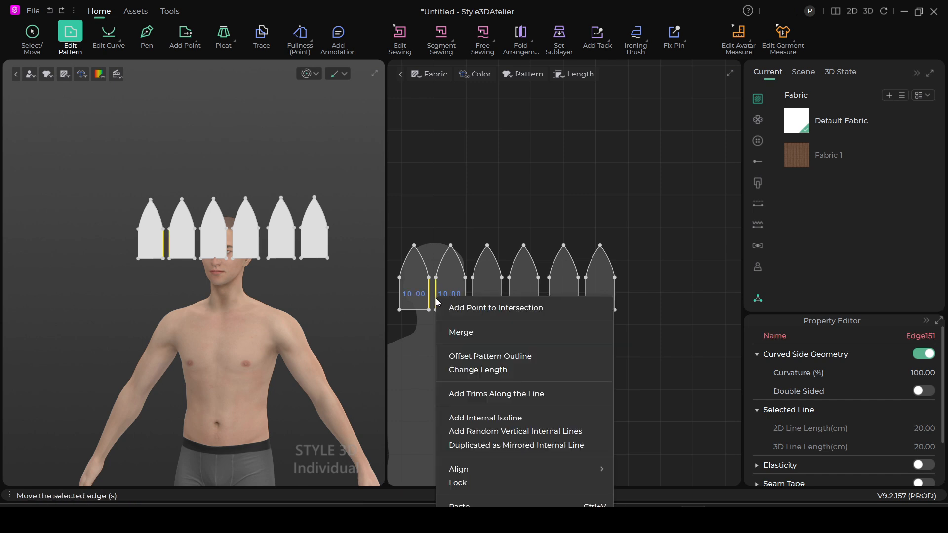
click(456, 333)
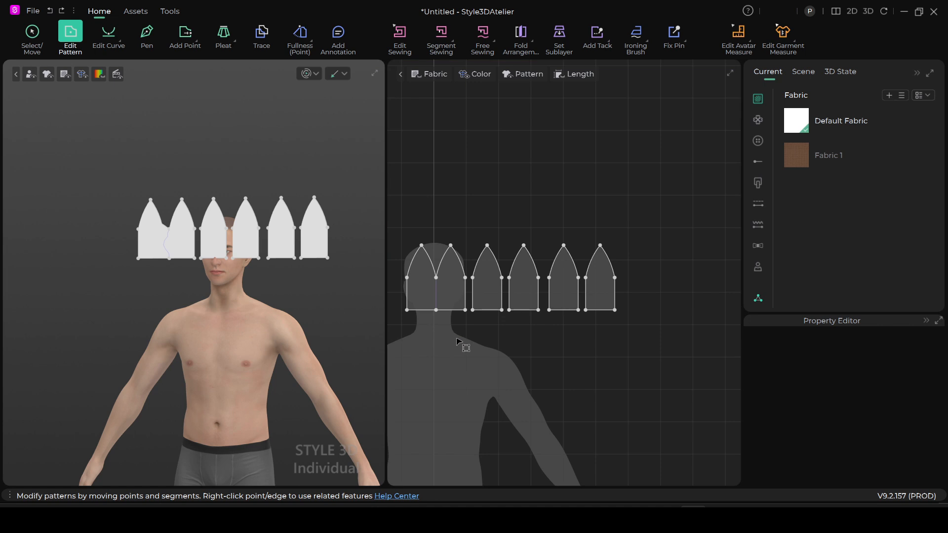
Merge the third and fourth panels onto the joined piece, one at a time, along the facing straight side edges.
click(466, 300)
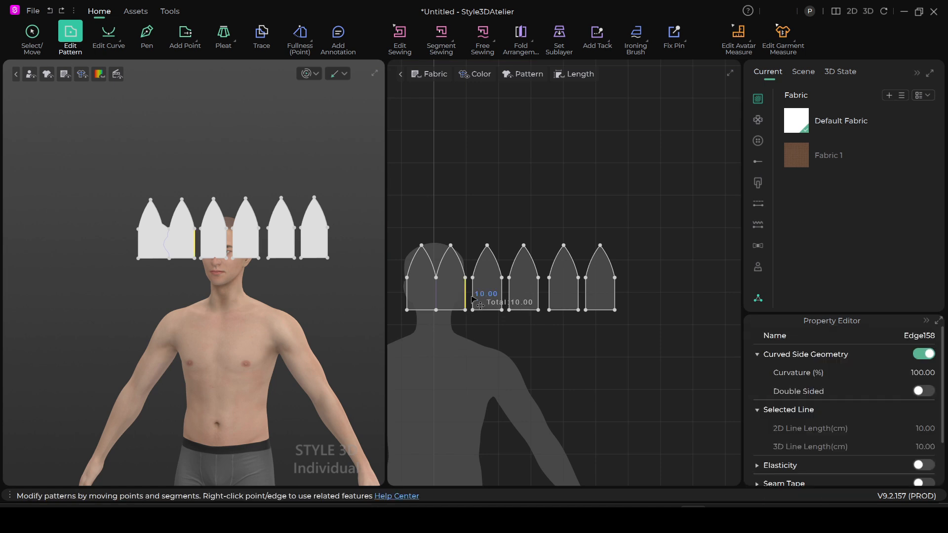
shift+click(472, 299)
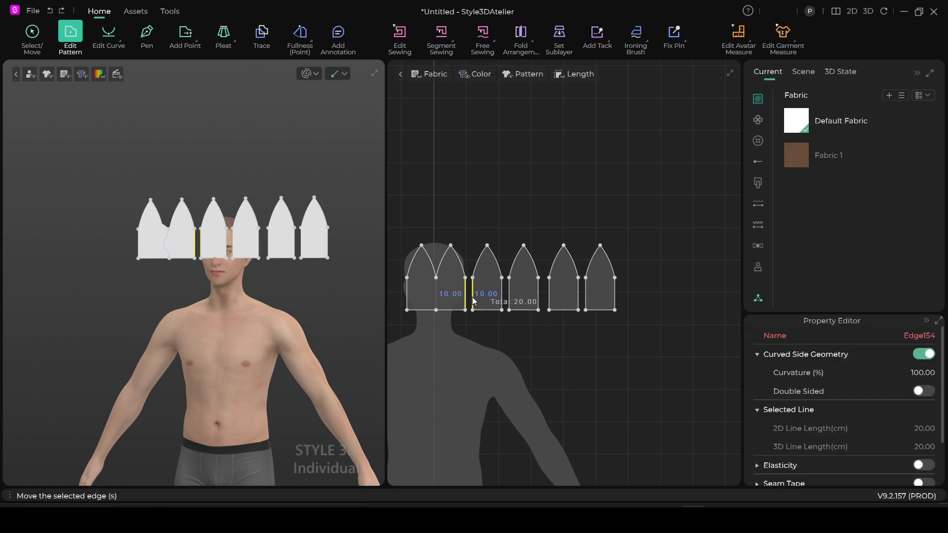
right_click(472, 299)
click(524, 96)
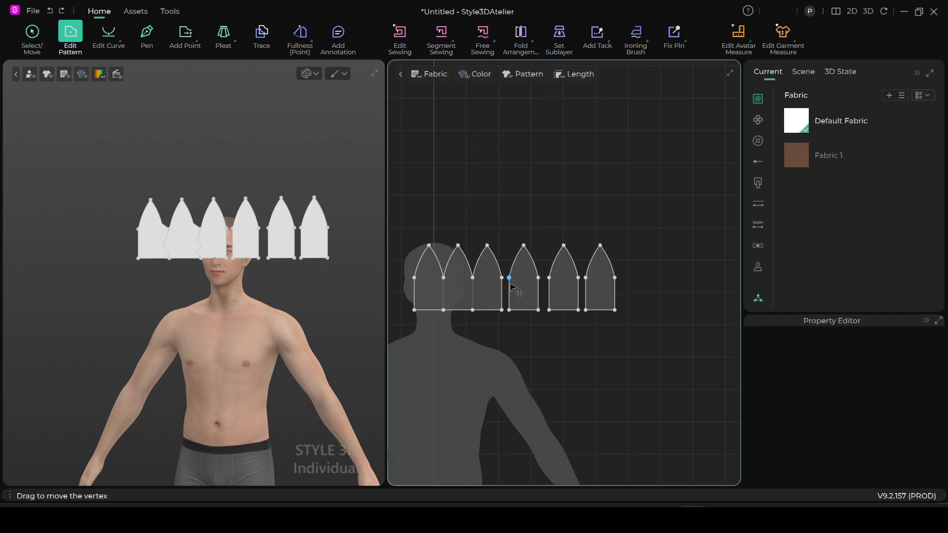
click(501, 296)
shift+click(509, 299)
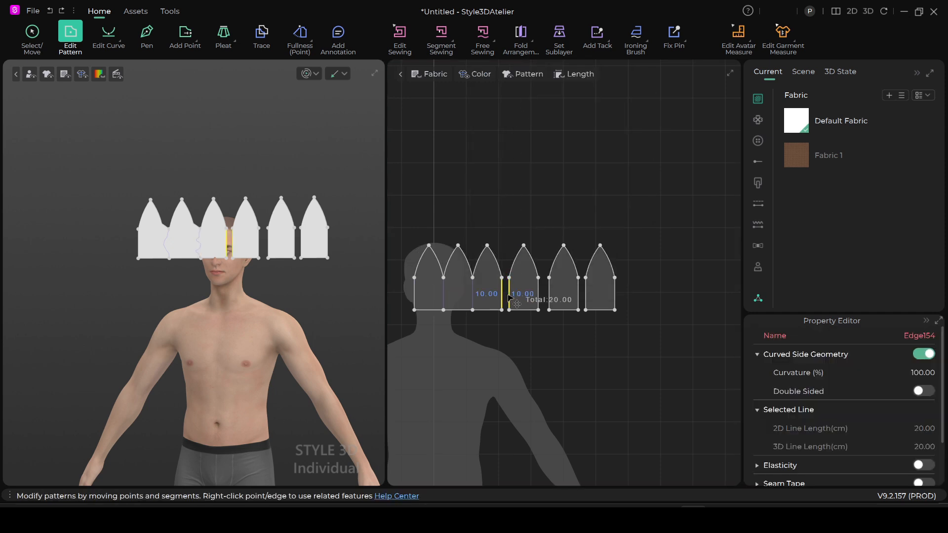
right_click(509, 298)
click(551, 333)
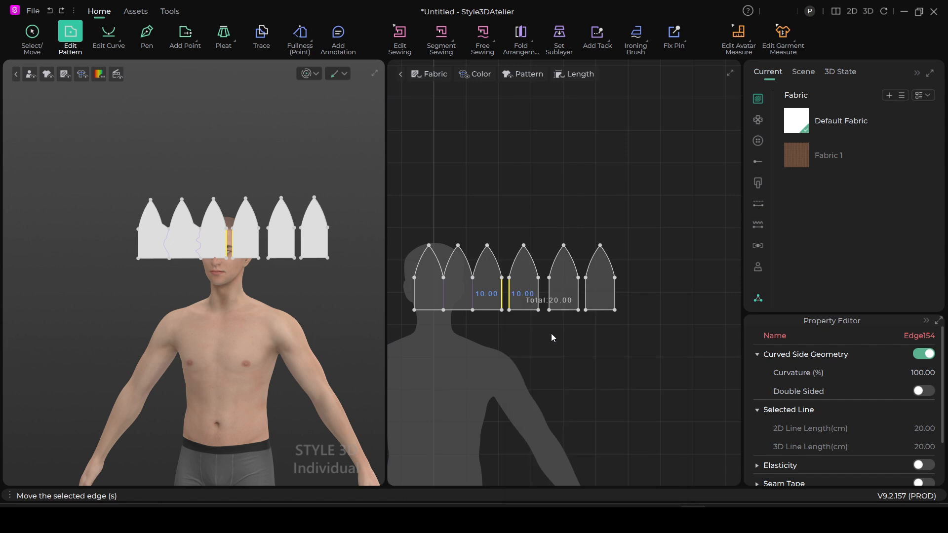
Merge the fifth and sixth panels onto the strip along their straight side edges, forming one six-pointed pattern piece.
click(538, 296)
click(540, 296)
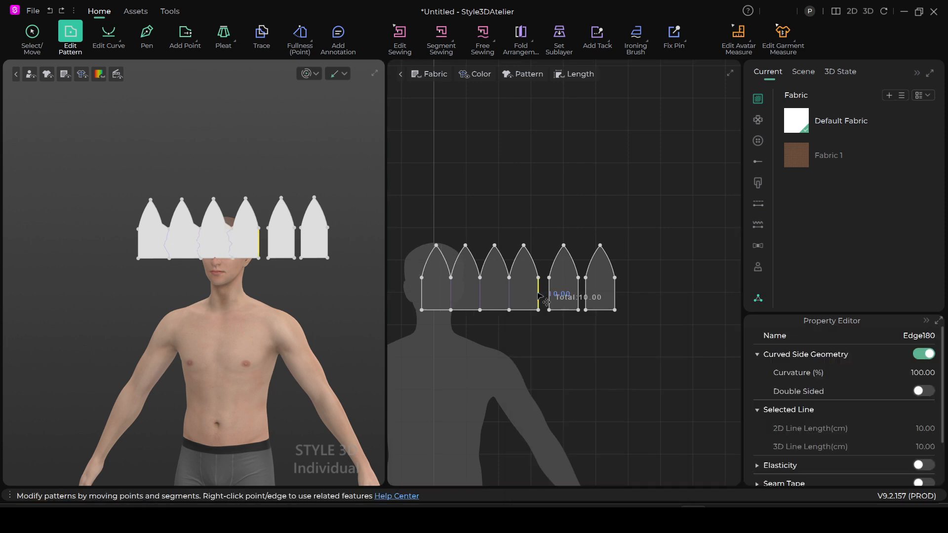
shift+click(548, 297)
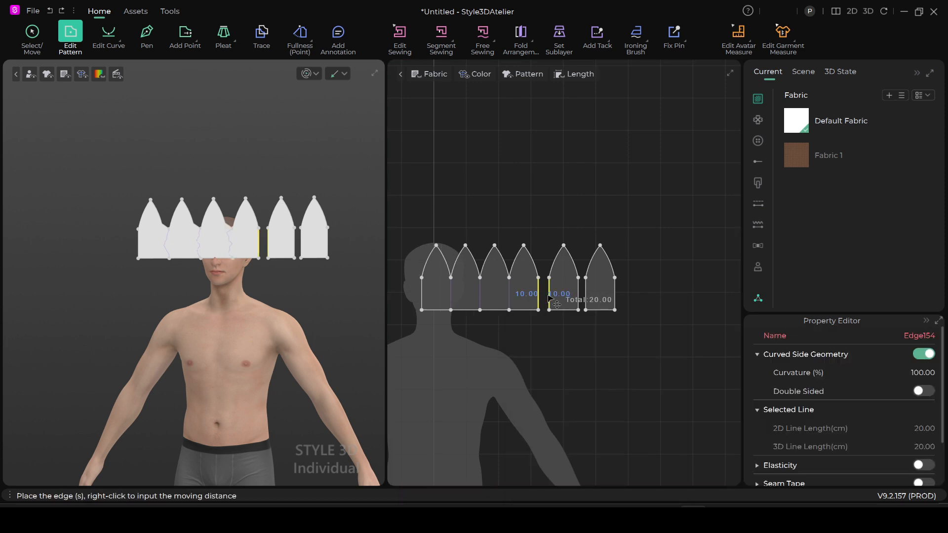
right_click(549, 298)
click(580, 332)
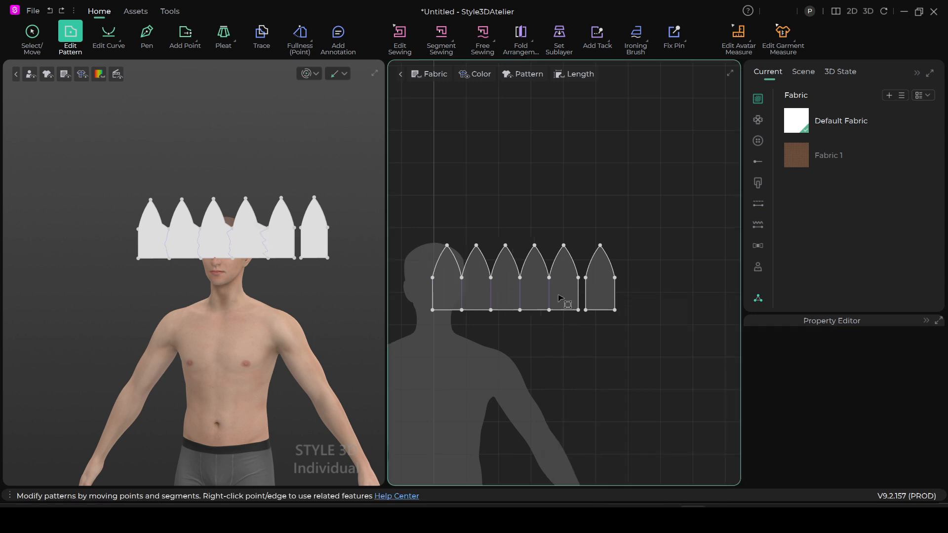
click(578, 297)
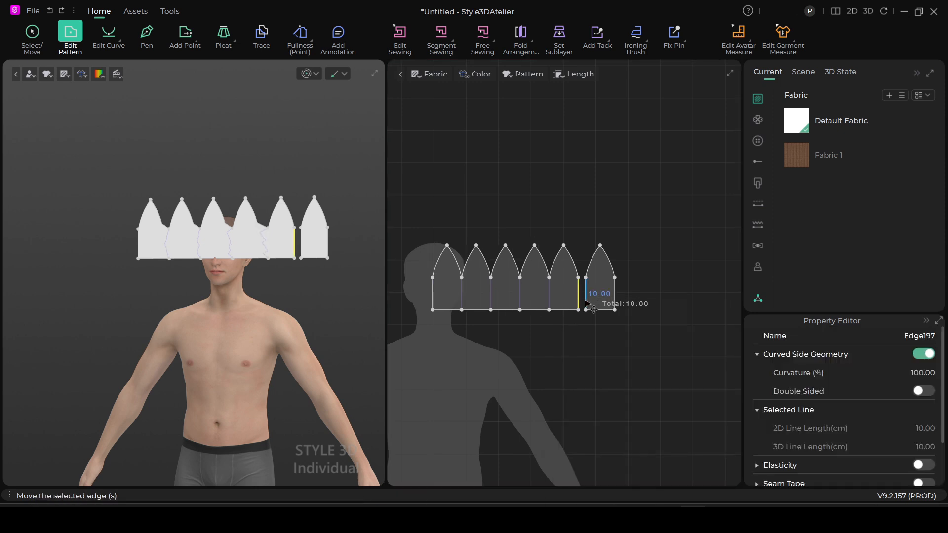
right_click(586, 303)
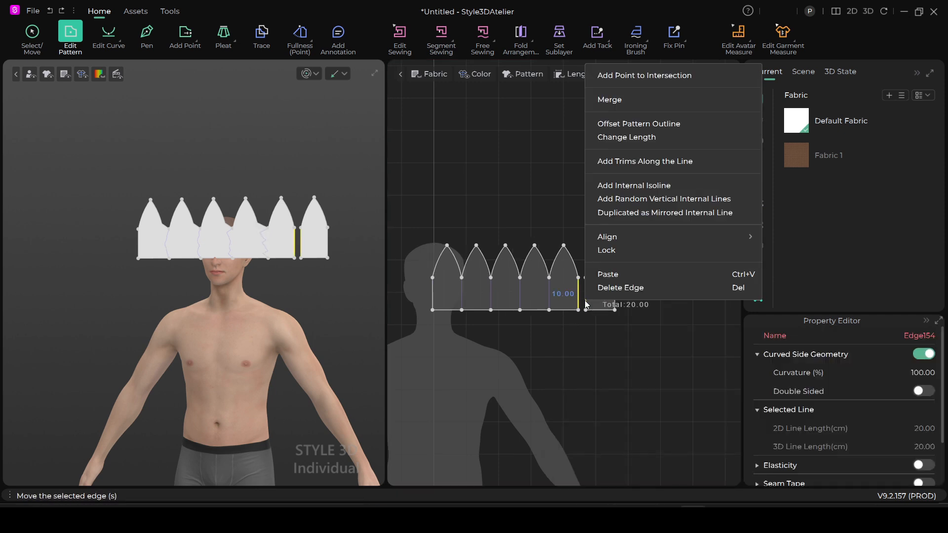
click(607, 101)
Widen the 3D view by narrowing the 2D pattern view, and frame the merged piece with the avatar's upper body.
scroll(241, 264, up, 3)
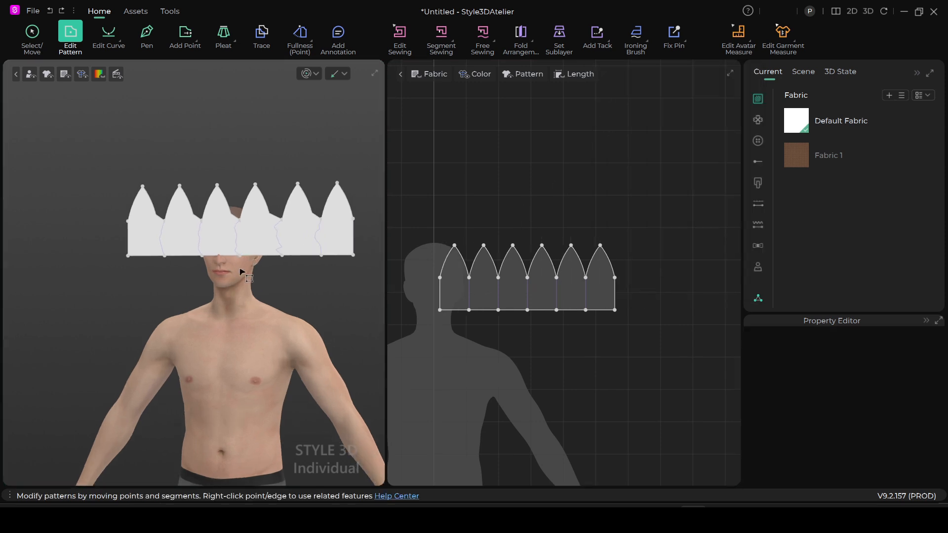
scroll(257, 314, down, 2)
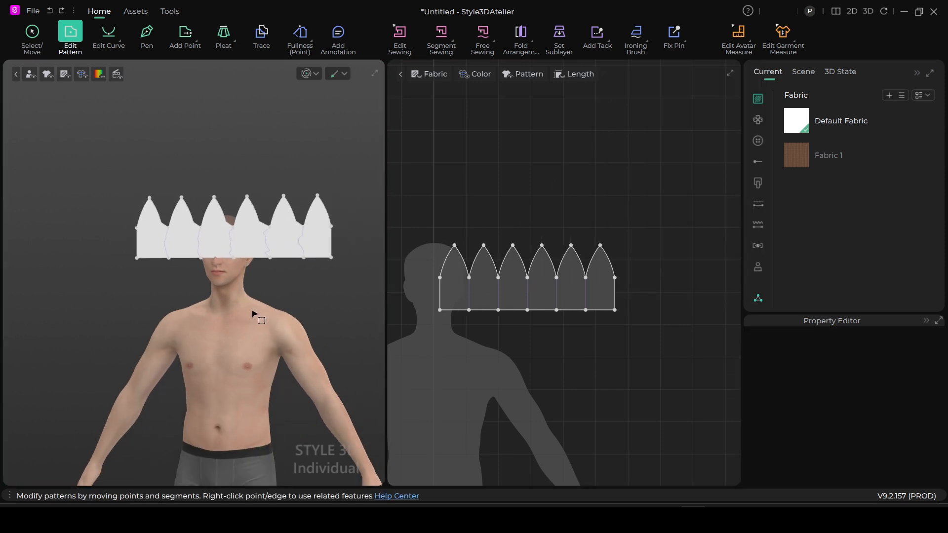
drag(385, 250, 573, 250)
right_drag(424, 320, 444, 344)
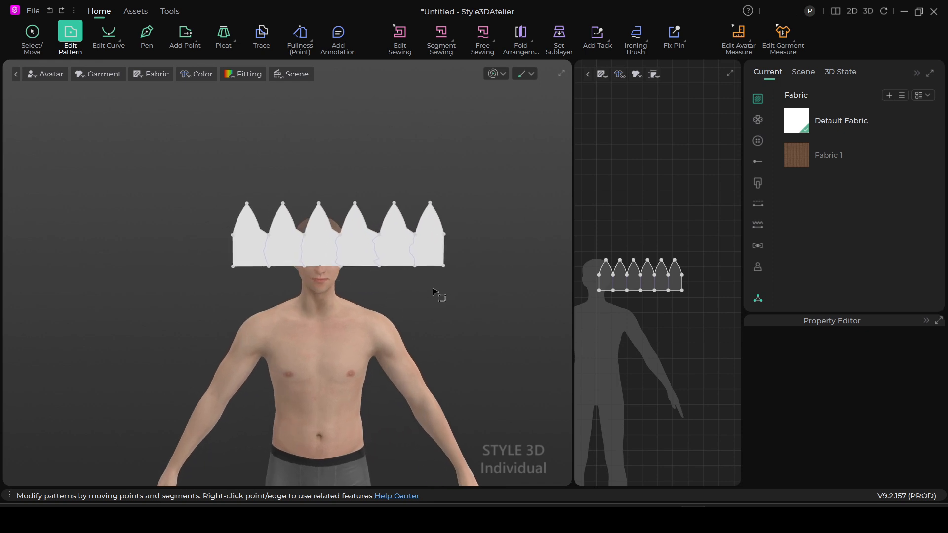
scroll(395, 274, up, 1)
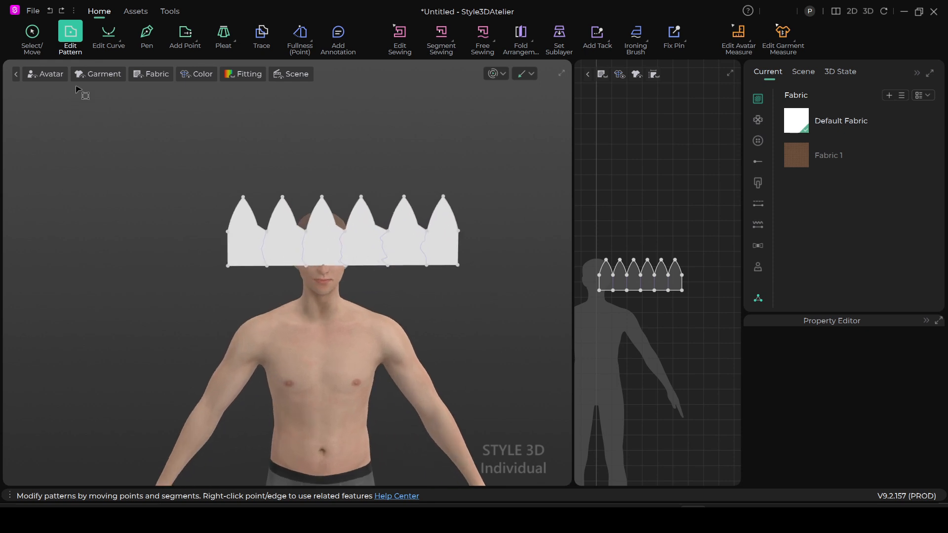
Wrap the six-pointed piece around the avatar's head using the arrangement point at the front of the face, and hide the arrangement points.
click(51, 78)
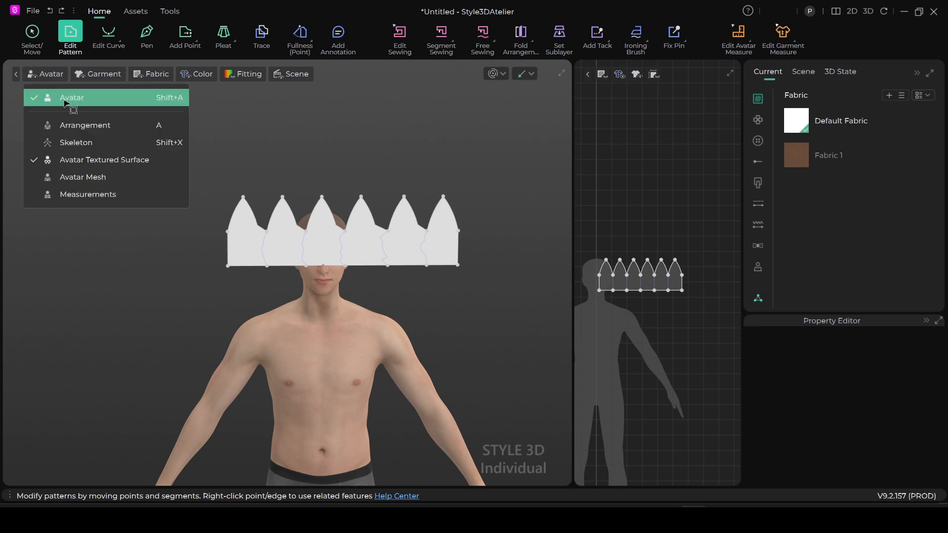
click(95, 129)
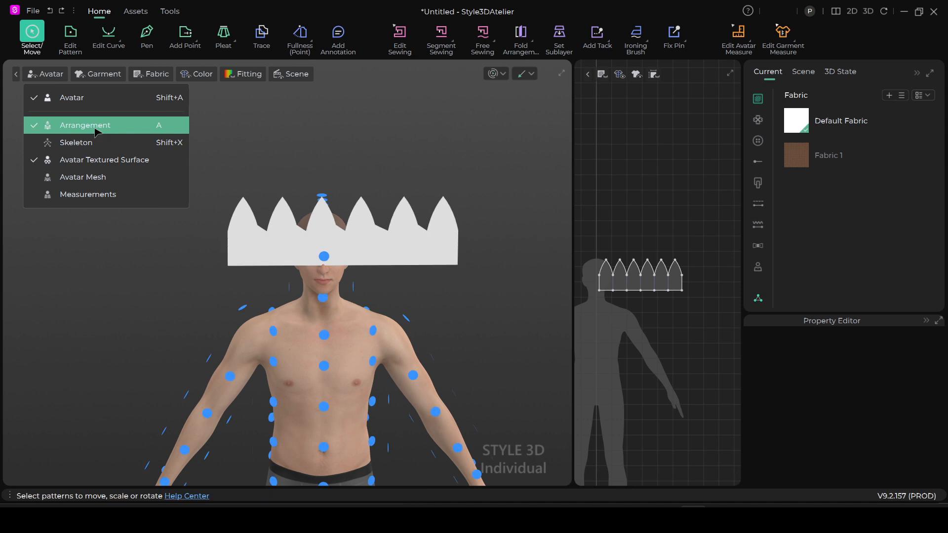
scroll(407, 385, up, 4)
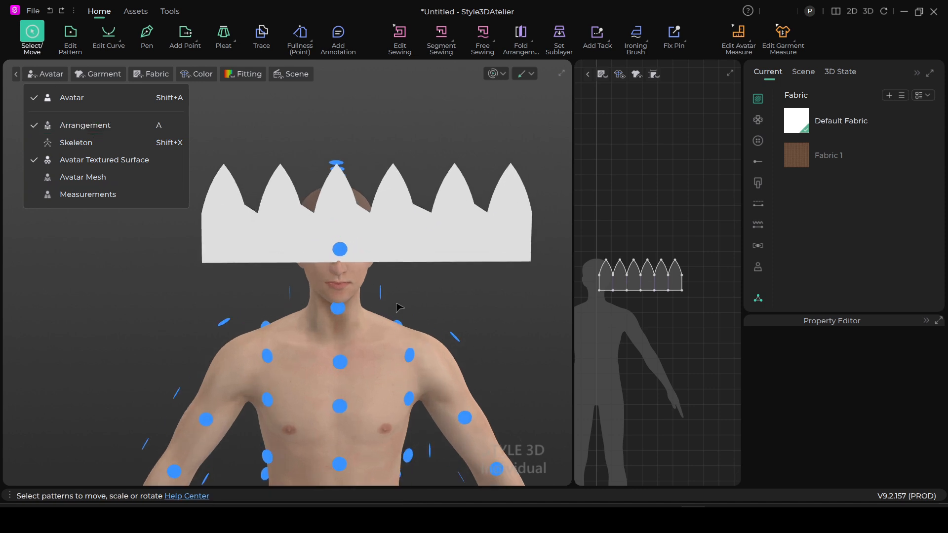
right_drag(427, 297, 411, 279)
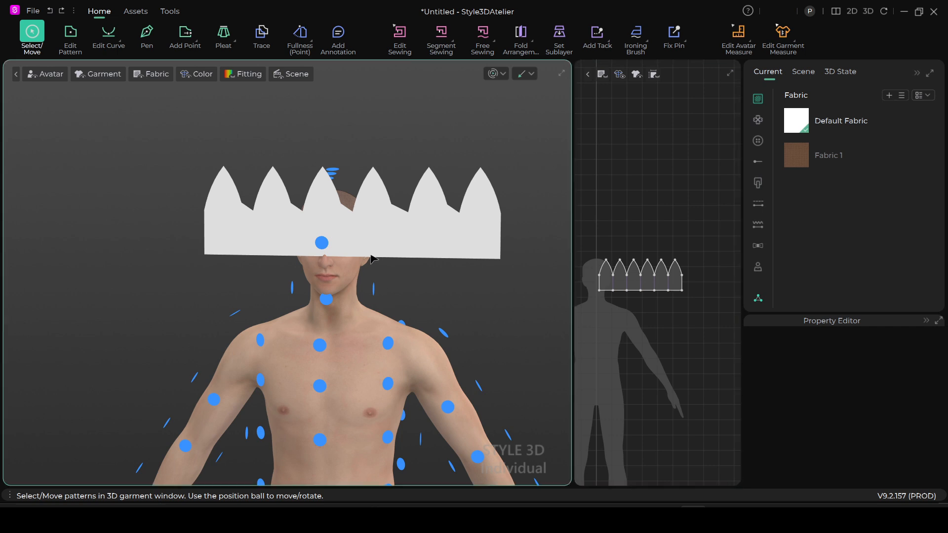
drag(378, 251, 351, 252)
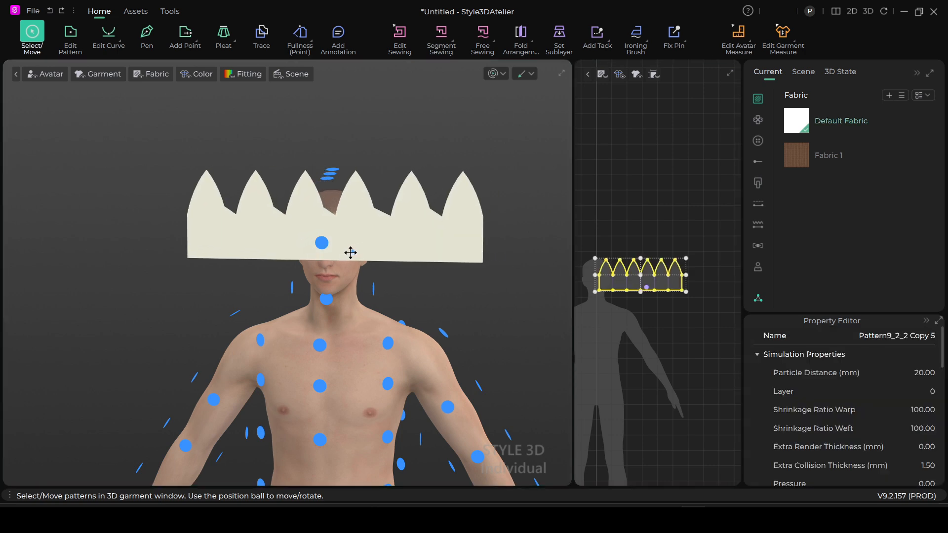
right_drag(378, 306, 380, 308)
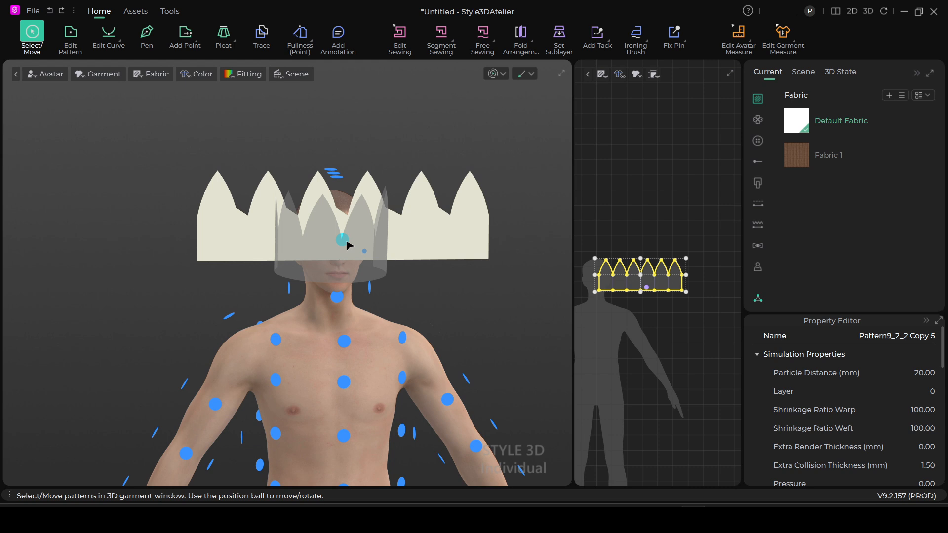
click(348, 244)
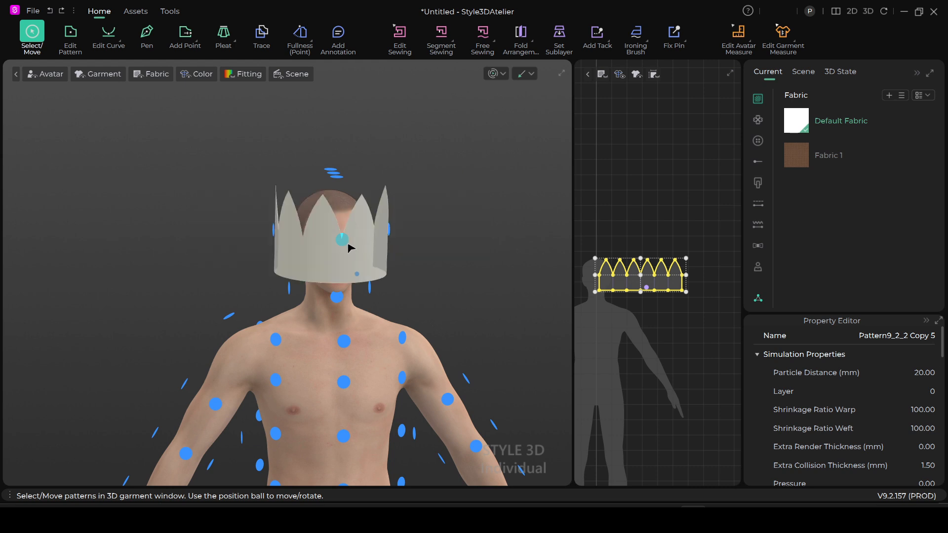
right_drag(454, 302, 408, 312)
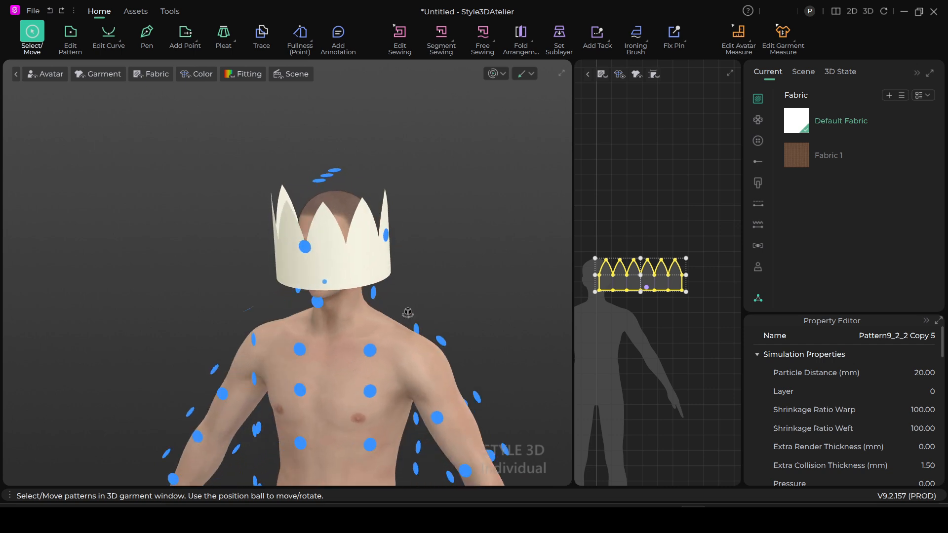
click(44, 74)
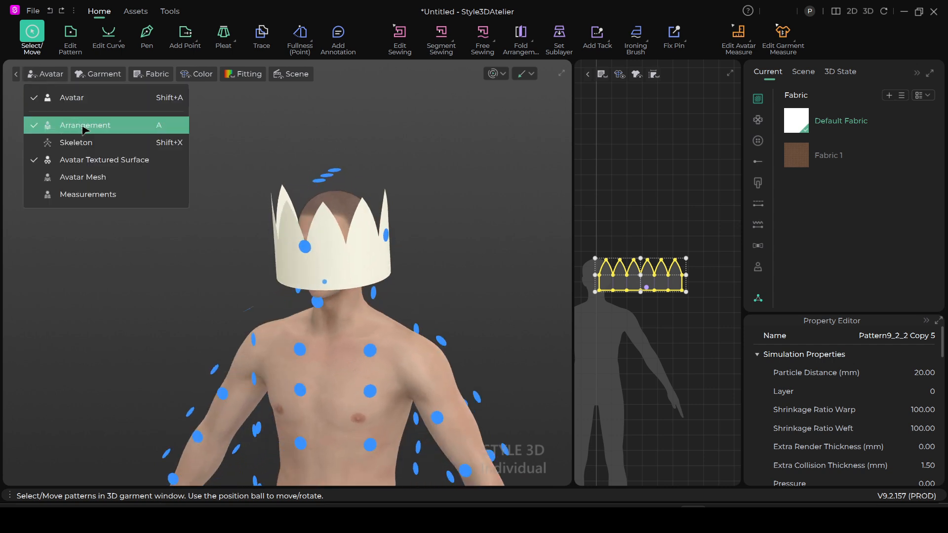
click(84, 125)
Raise the wrapped piece on the head and tilt it in side view so the front hem sits higher than the back.
right_drag(446, 309, 414, 300)
scroll(414, 300, up, 4)
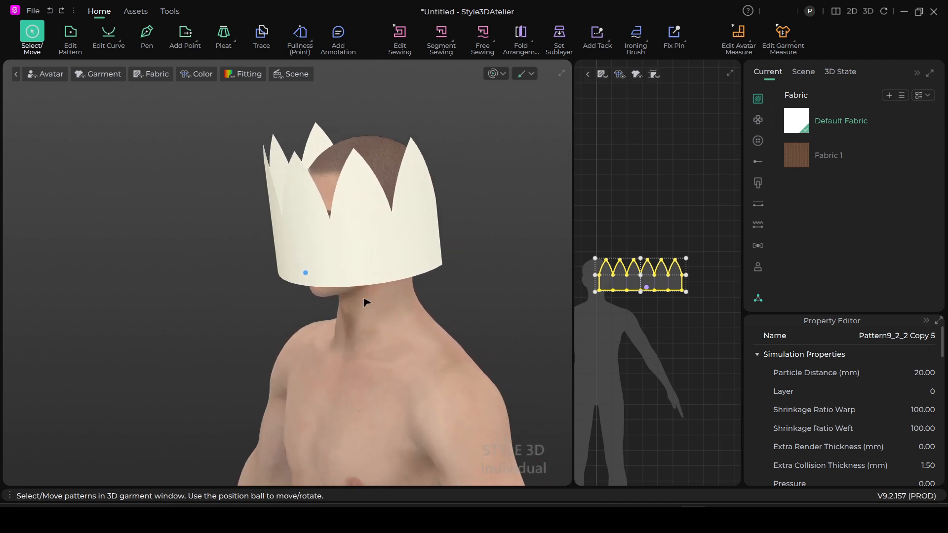
right_drag(338, 251, 395, 217)
click(397, 209)
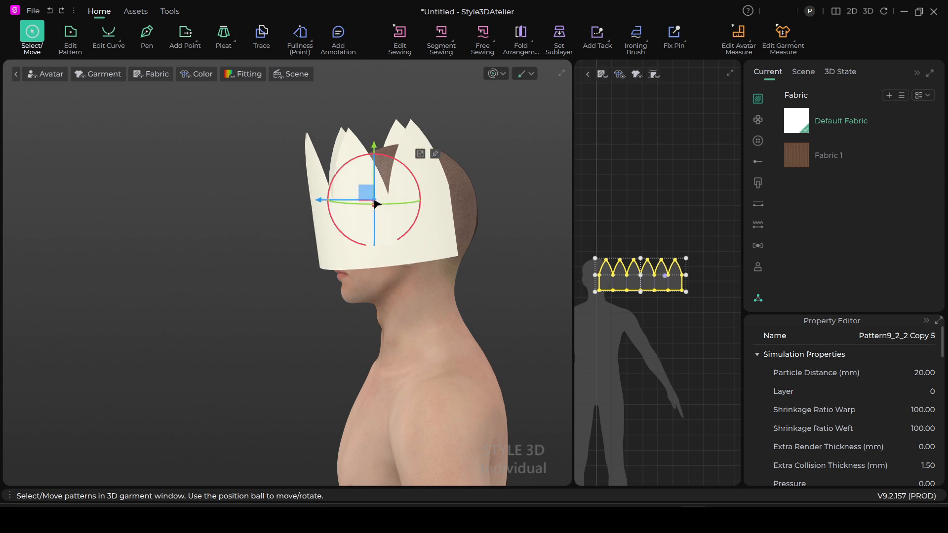
drag(396, 162, 376, 166)
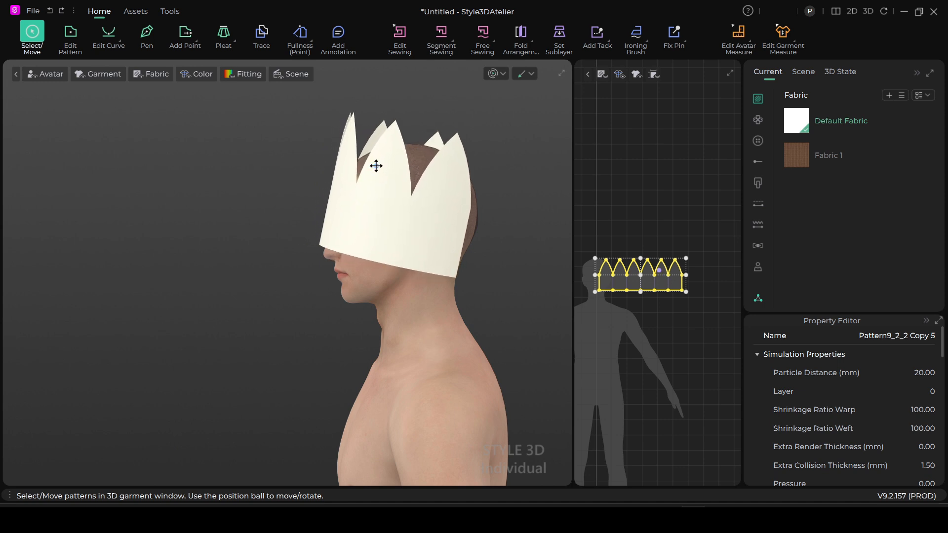
Sew the piece's two open ends together at the back of the head, joining the straight edges and the outer curved edges of the end points.
right_drag(463, 318, 270, 321)
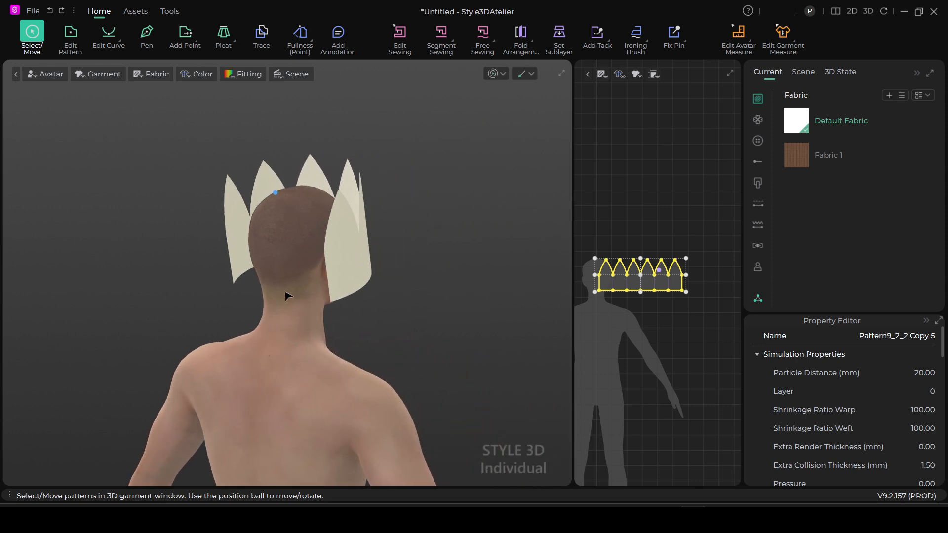
click(441, 33)
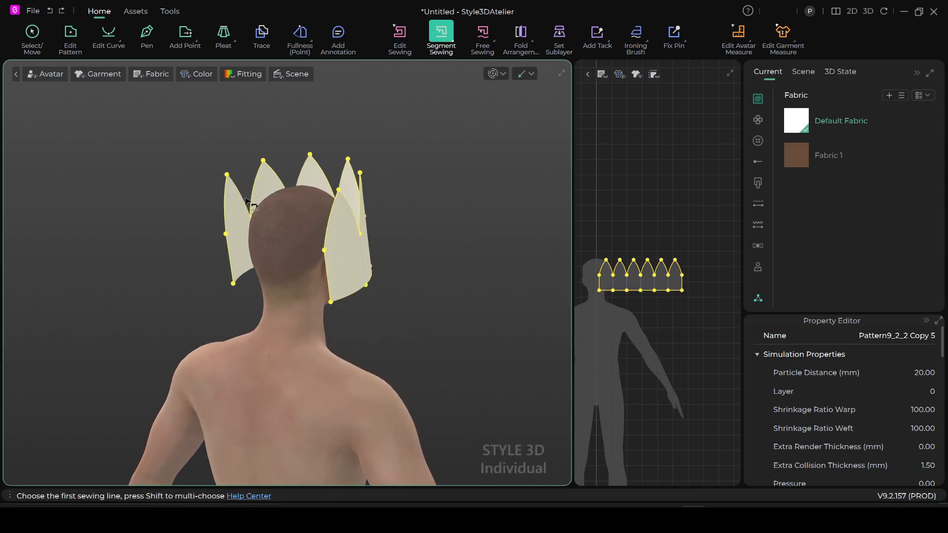
click(230, 248)
click(326, 271)
scroll(386, 307, up, 2)
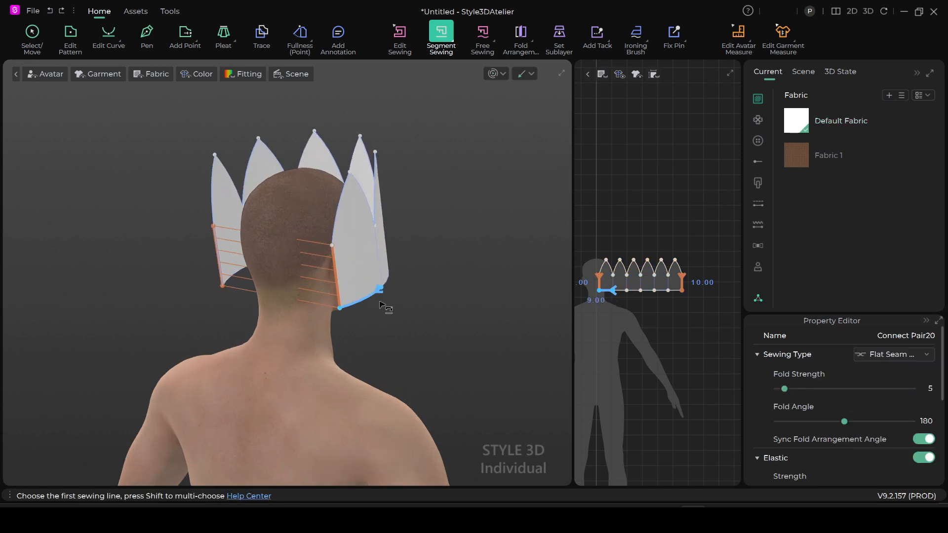
click(217, 182)
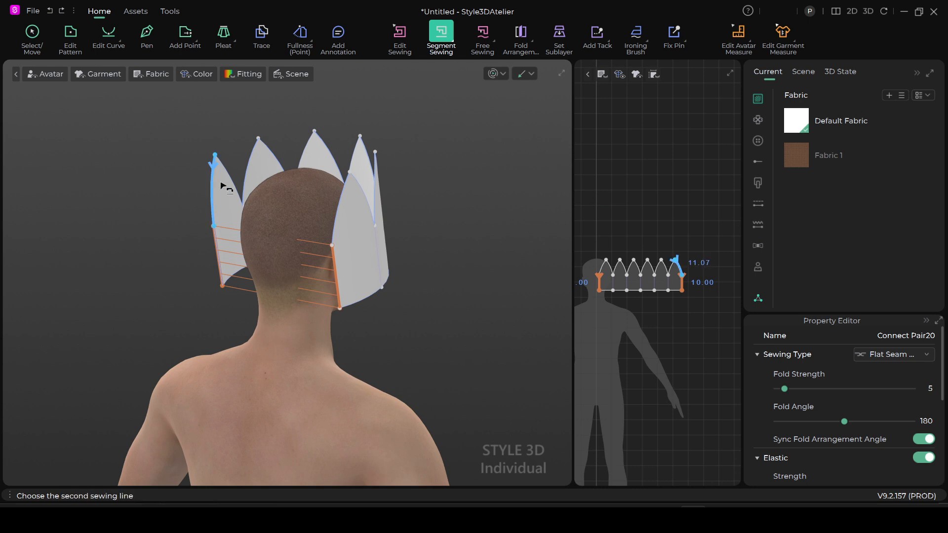
click(347, 190)
Sew the facing curved edges of the first three V-shaped gaps between neighbouring points, starting from the avatar's right rear.
right_drag(347, 190, 249, 207)
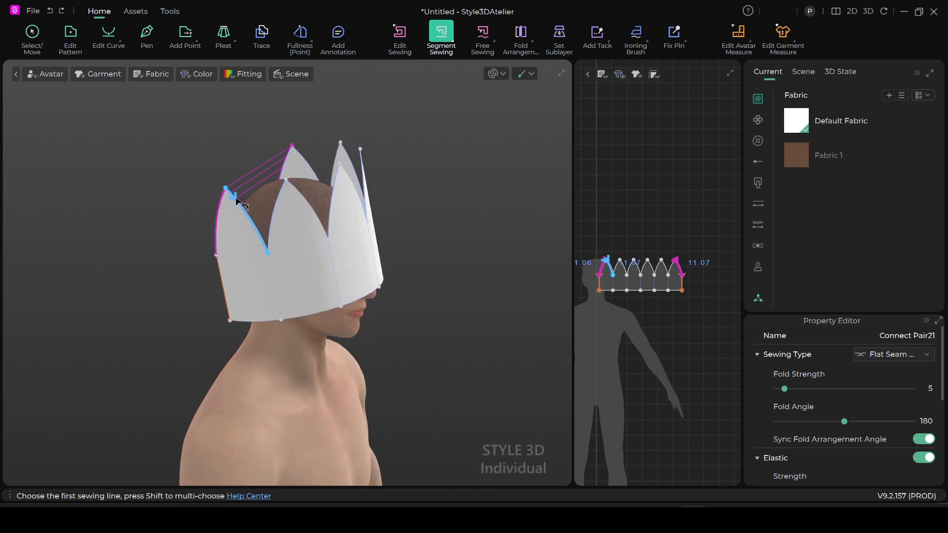
click(264, 200)
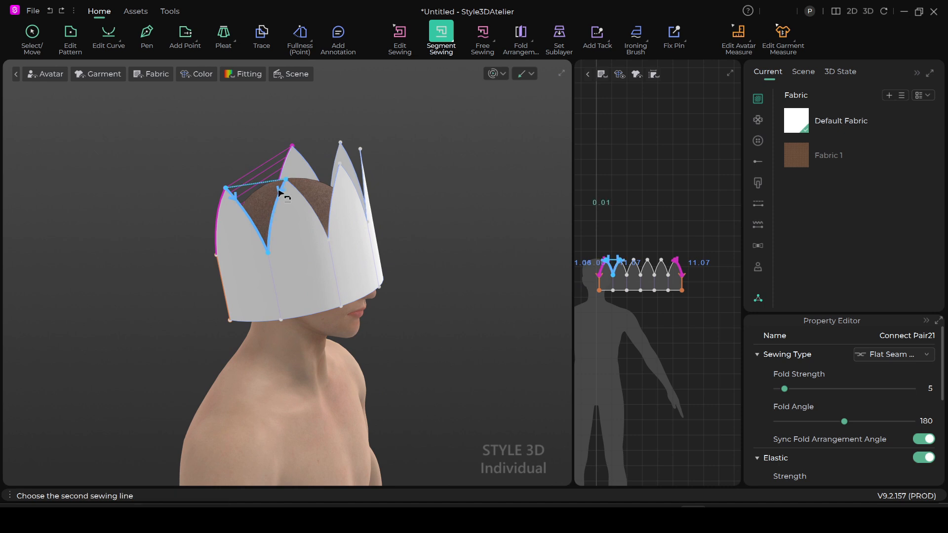
click(282, 194)
right_drag(317, 239, 296, 220)
click(261, 245)
click(313, 241)
click(293, 226)
click(337, 218)
Sew the facing curved edges of the remaining two V-shaped gaps between the points.
click(311, 206)
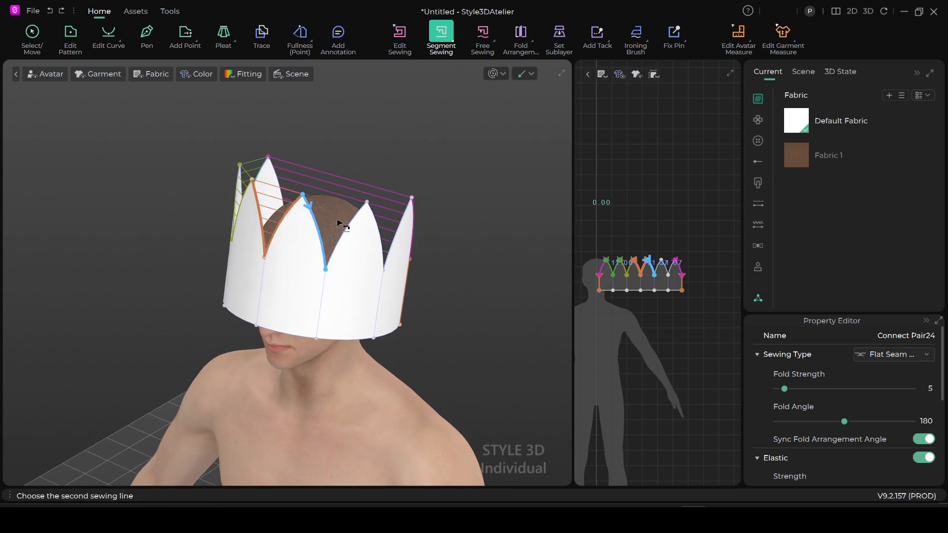
click(359, 216)
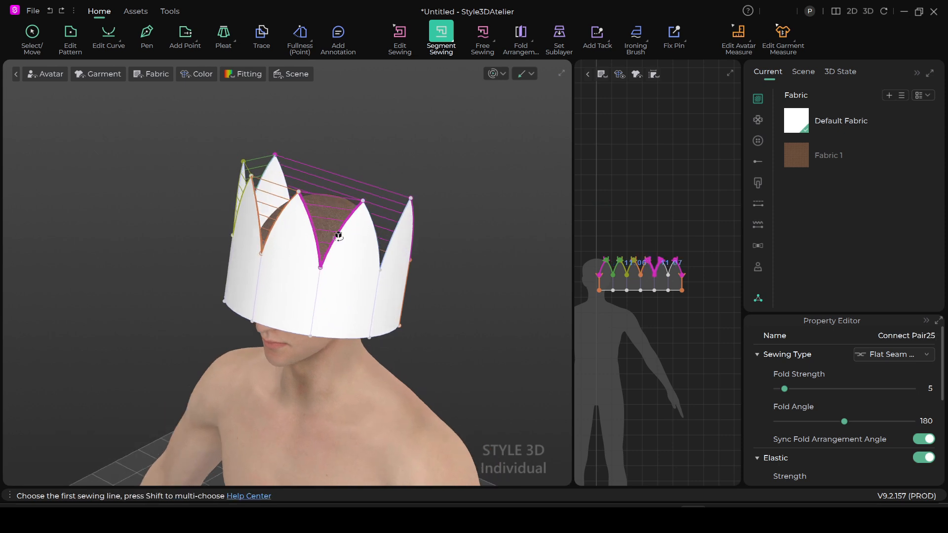
right_drag(359, 215, 311, 228)
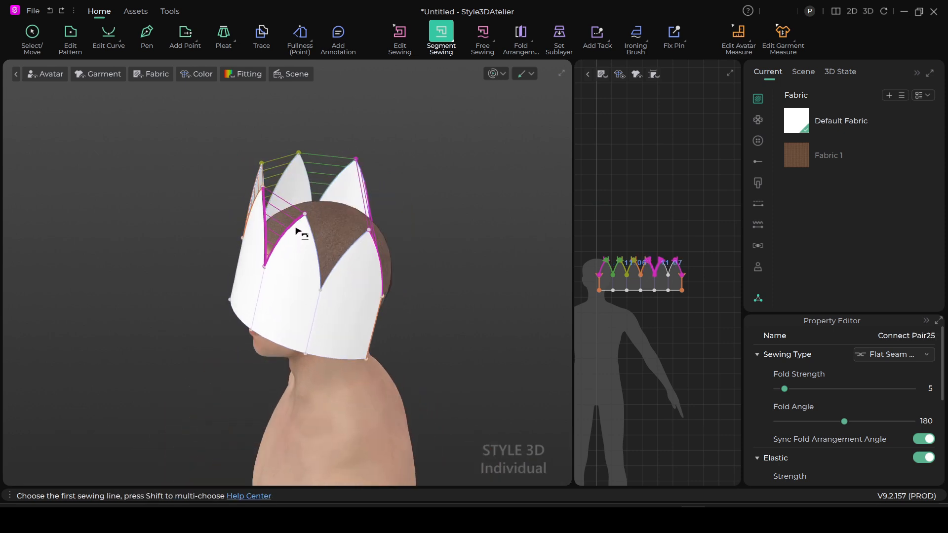
click(358, 240)
right_drag(351, 265, 401, 244)
scroll(644, 196, down, 3)
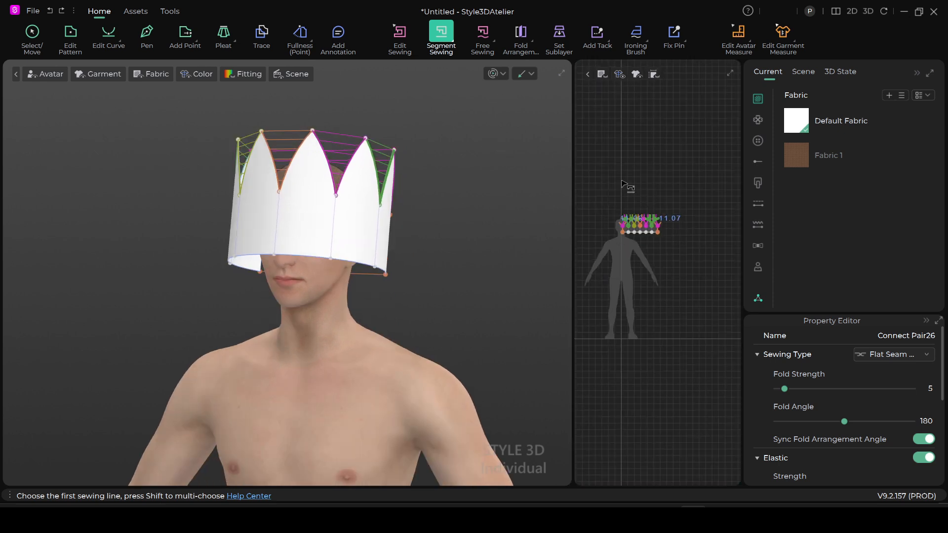
Harden the whole hat piece and start the simulation to drape it on the avatar's head.
drag(569, 194, 410, 192)
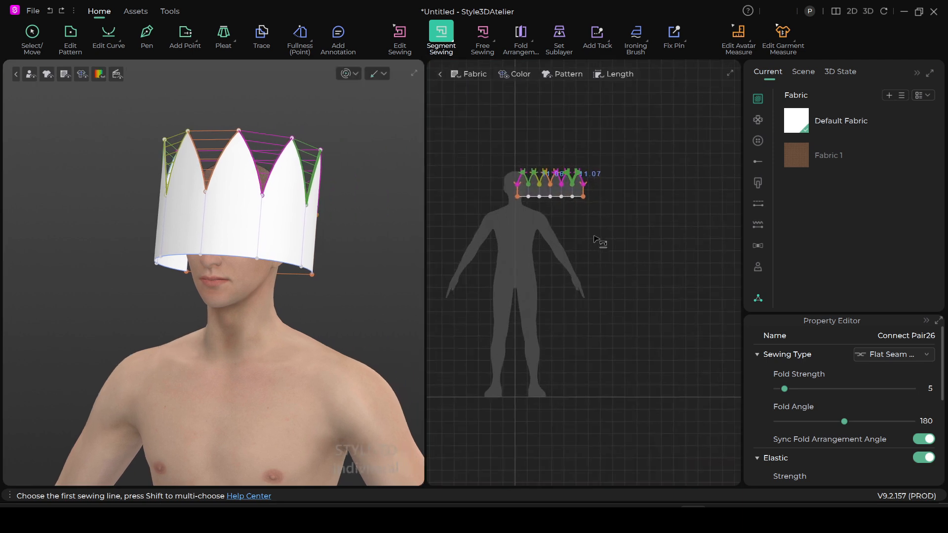
click(30, 38)
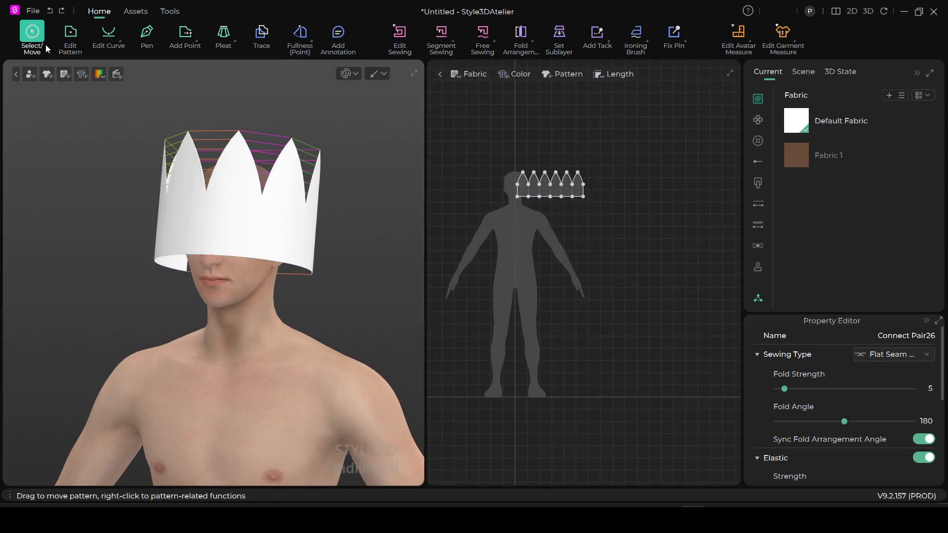
drag(474, 140, 632, 254)
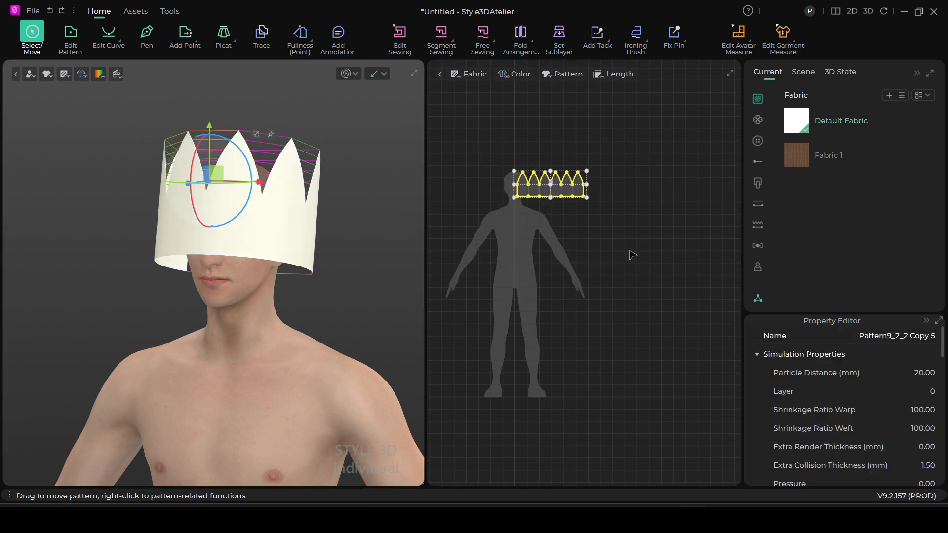
right_click(564, 192)
click(580, 153)
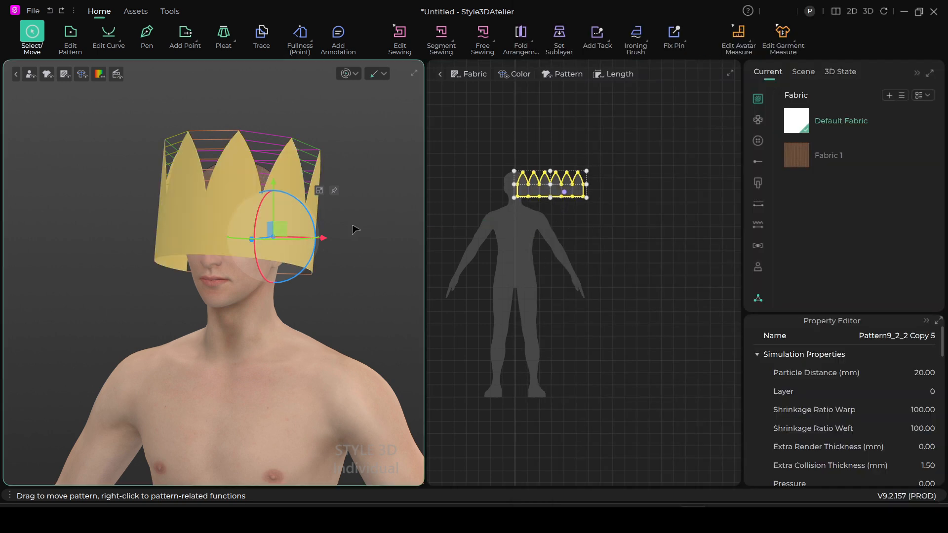
click(345, 74)
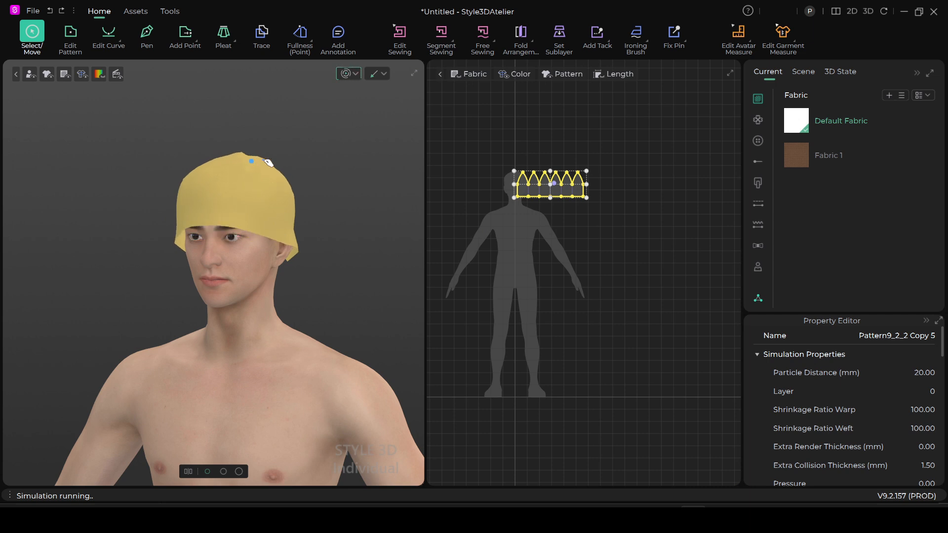
Pull the hat's hem down and outward on the avatar's left and back side while the simulation runs.
right_drag(322, 258, 296, 261)
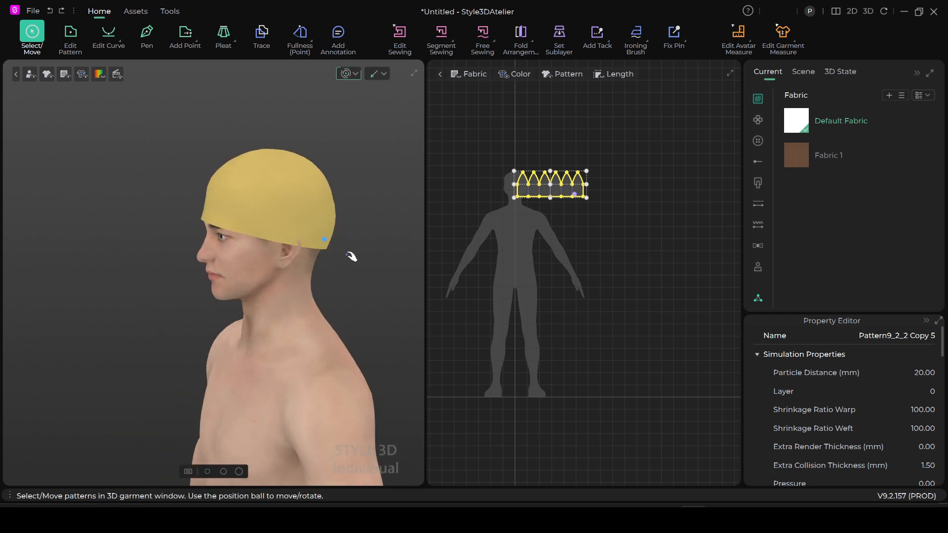
mouse_move(332, 245)
right_down()
mouse_move(296, 266)
mouse_move(346, 252)
right_up()
drag(343, 250, 343, 291)
right_drag(307, 277, 355, 286)
drag(318, 245, 341, 253)
right_drag(338, 265, 408, 282)
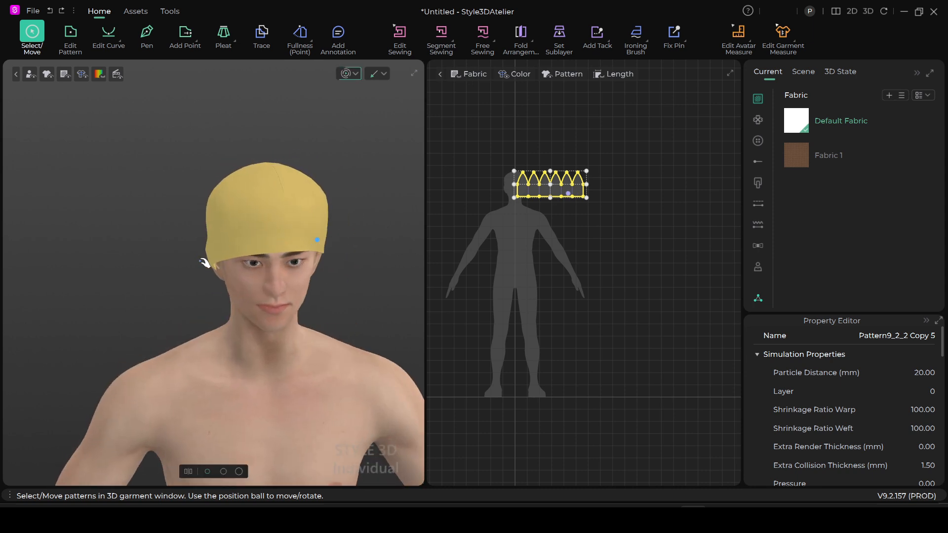
Pull the hat's hem down and back behind the avatar's right ear in the running simulation.
right_drag(203, 263, 126, 216)
drag(109, 244, 143, 307)
right_drag(149, 302, 108, 301)
drag(127, 259, 112, 264)
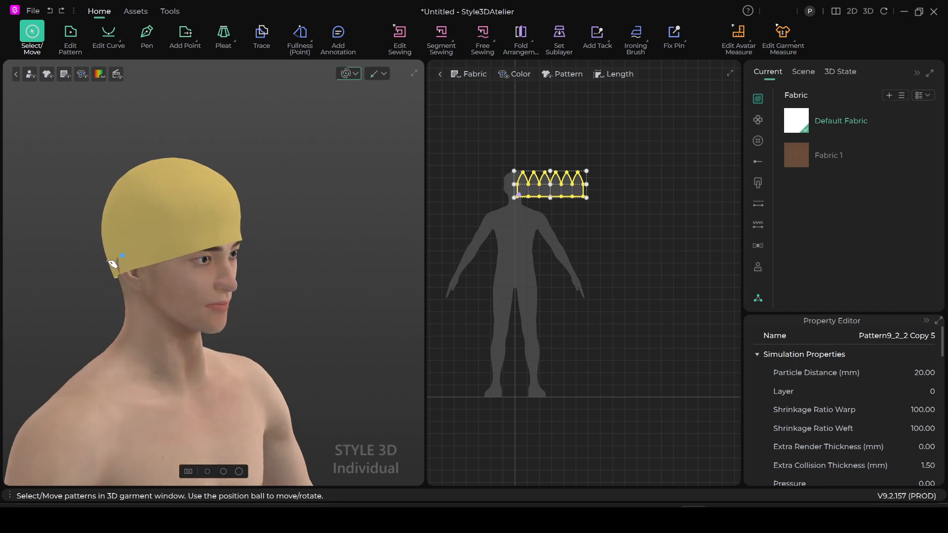
Pull the hem near the avatar's left ear down and back, and stop the simulation.
right_drag(196, 296, 68, 307)
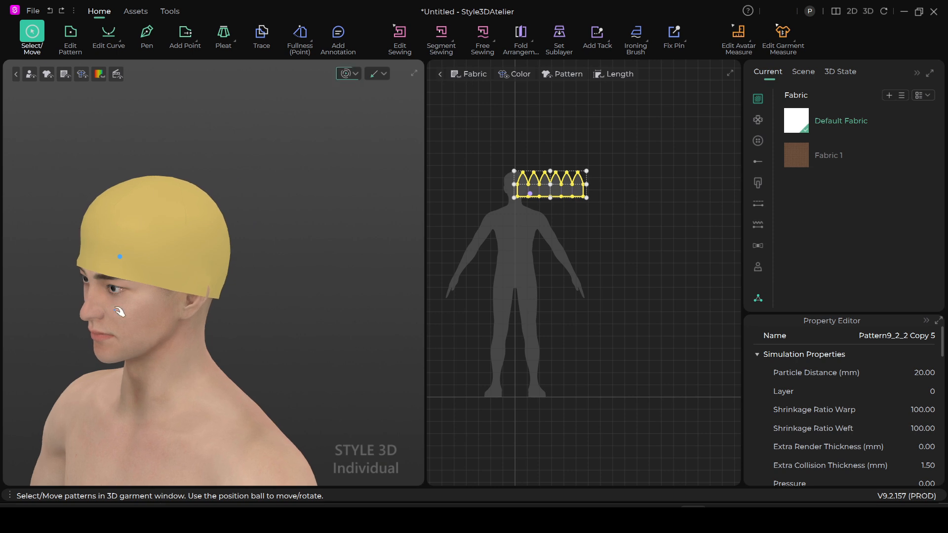
drag(209, 288, 237, 319)
right_drag(218, 328, 246, 310)
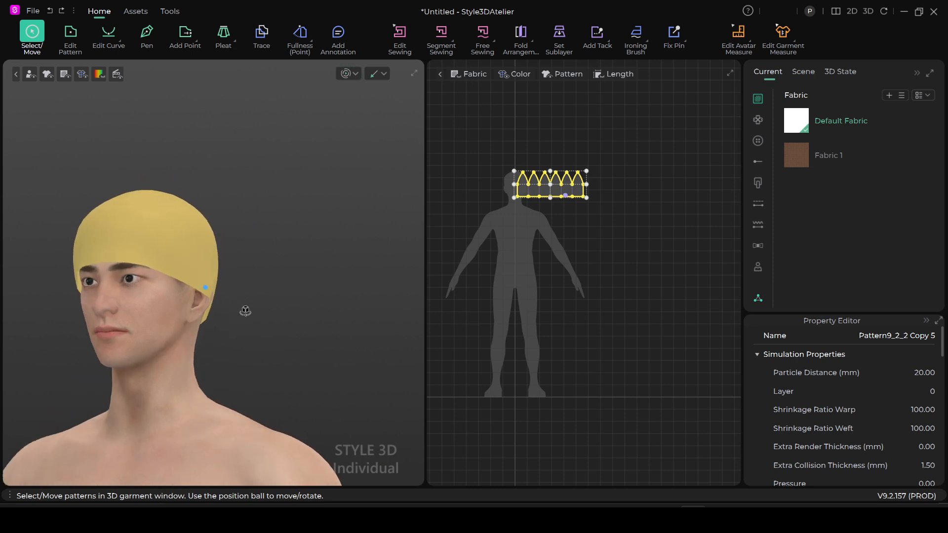
scroll(214, 290, up, 5)
scroll(209, 291, down, 5)
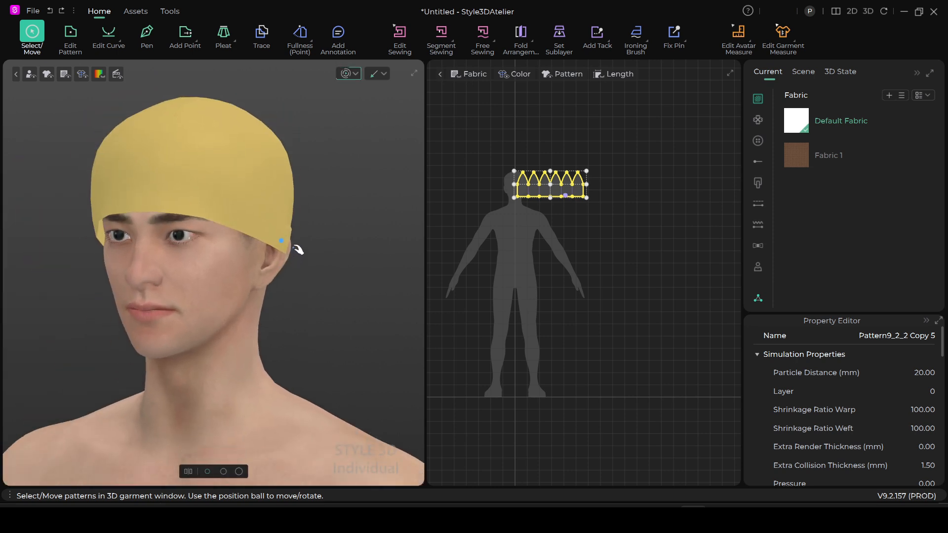
click(348, 72)
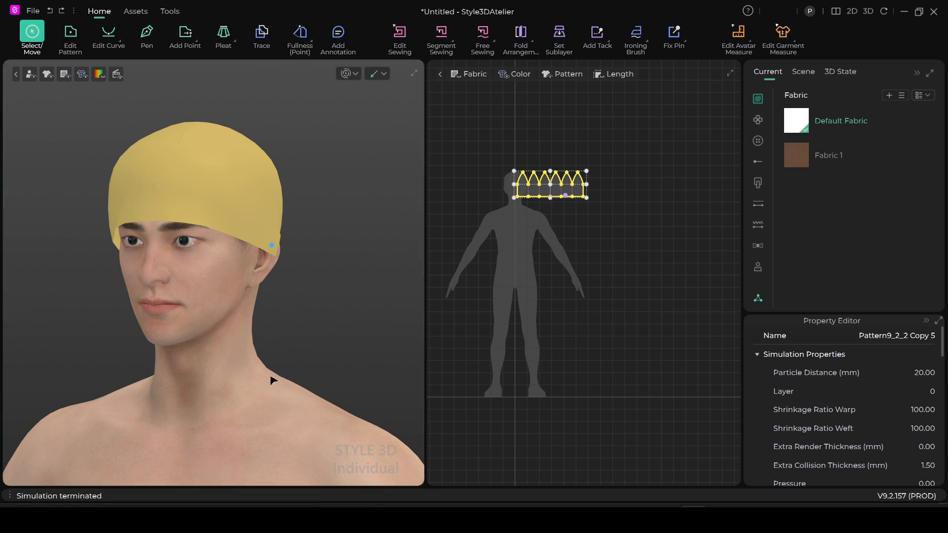
scroll(271, 370, up, 1)
middle_drag(269, 352, 274, 340)
middle_drag(301, 391, 306, 285)
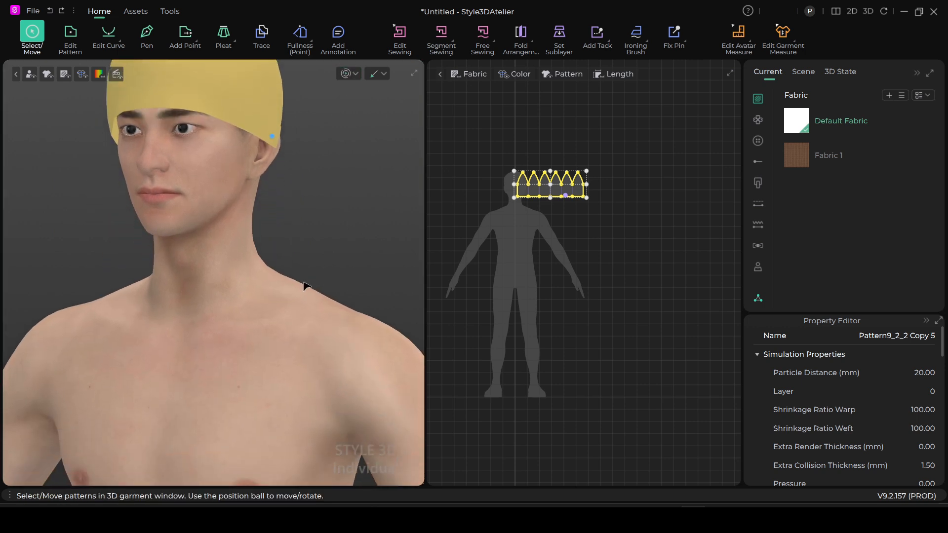
Set the avatar's skin offset to 2.22 mm and start the simulation.
click(245, 283)
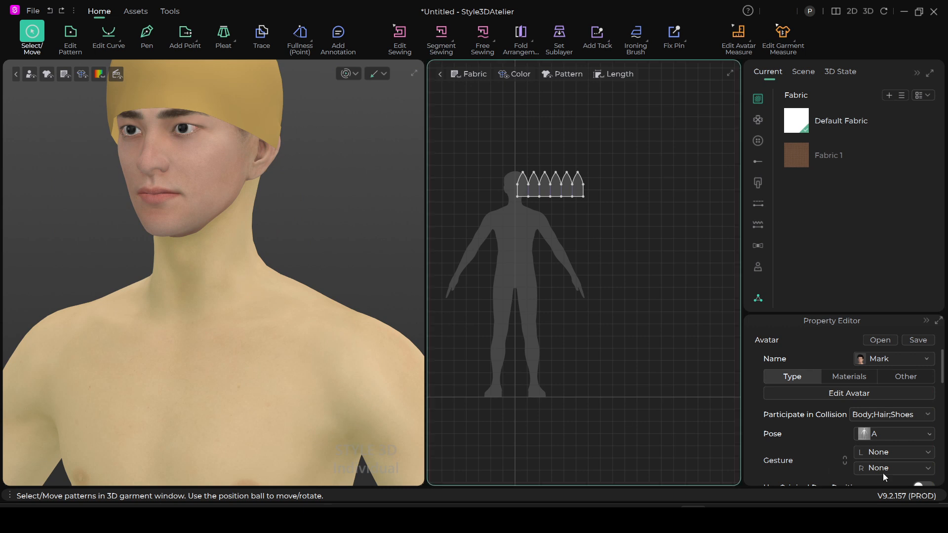
scroll(854, 396, down, 10)
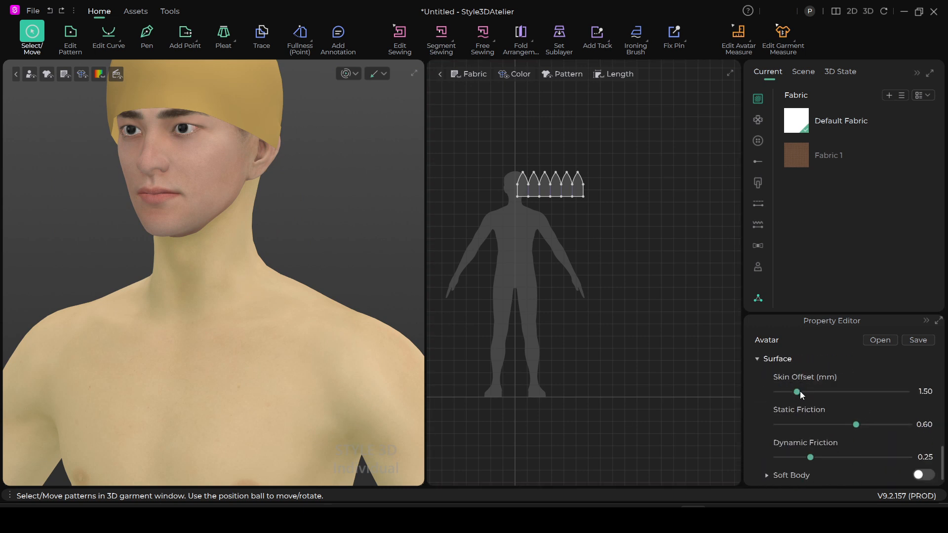
drag(797, 391, 806, 390)
click(345, 74)
Pull the hat's hem outward and down around the avatar's left ear and the back of the head, and stop the simulation.
mouse_move(280, 196)
right_down()
mouse_move(211, 218)
mouse_move(261, 205)
right_up()
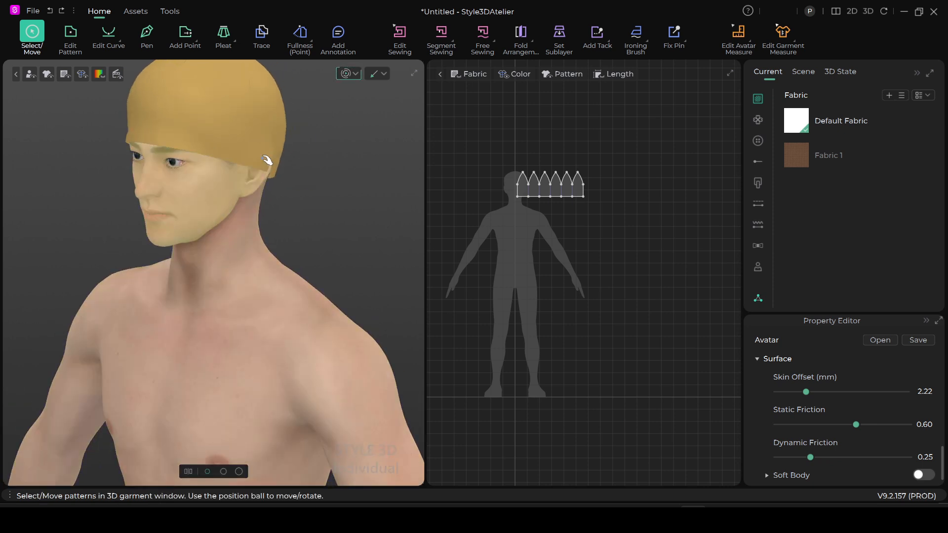
drag(267, 159, 324, 186)
mouse_move(323, 187)
right_down()
mouse_move(258, 206)
mouse_move(325, 182)
right_up()
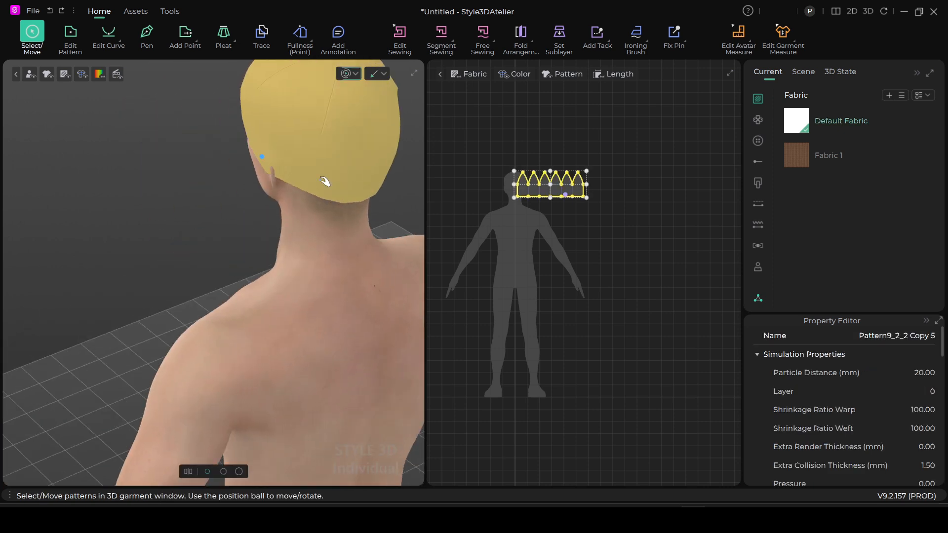
click(272, 178)
click(278, 172)
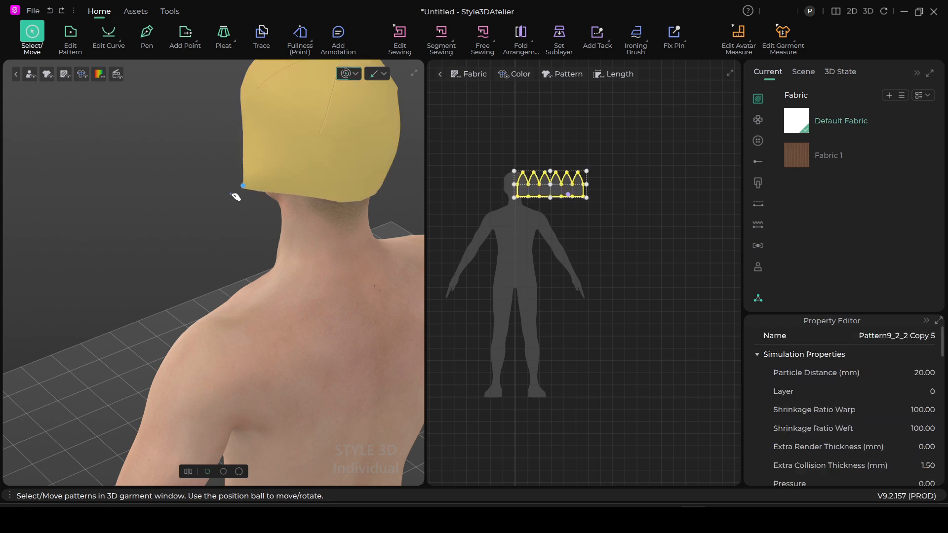
right_drag(240, 222, 393, 207)
key(space)
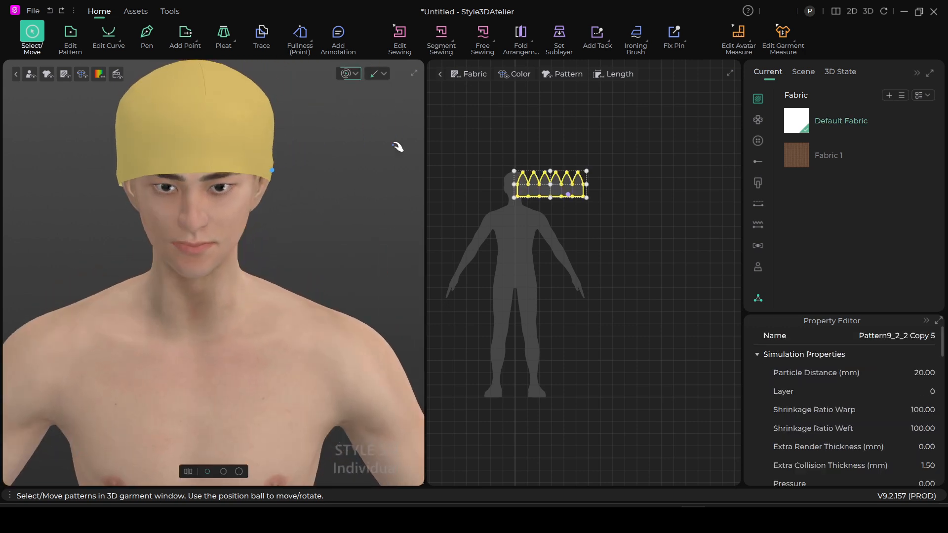
click(344, 75)
right_drag(237, 225, 163, 212)
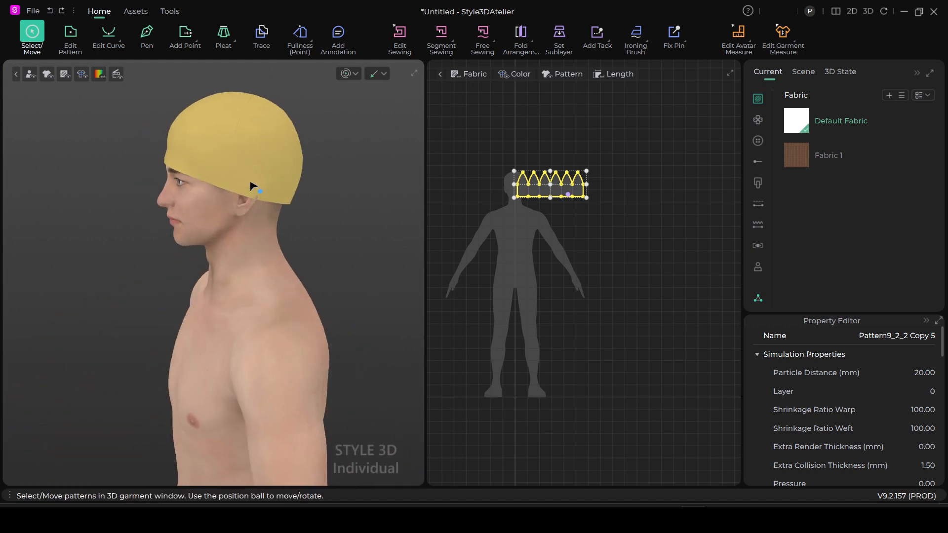
right_drag(316, 236, 307, 222)
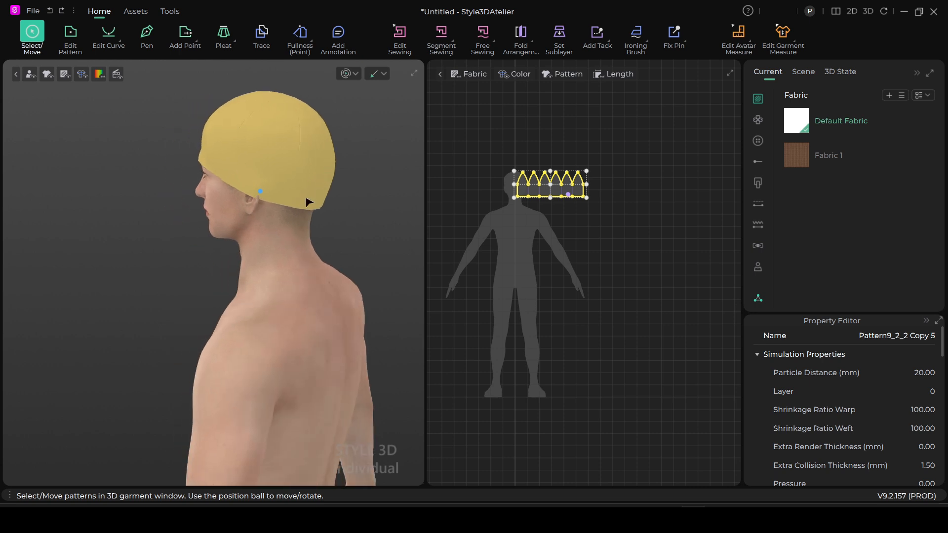
Delete the intermediate points along the hat piece's bottom edge with Edit Pattern, keeping only its two end corners.
click(588, 216)
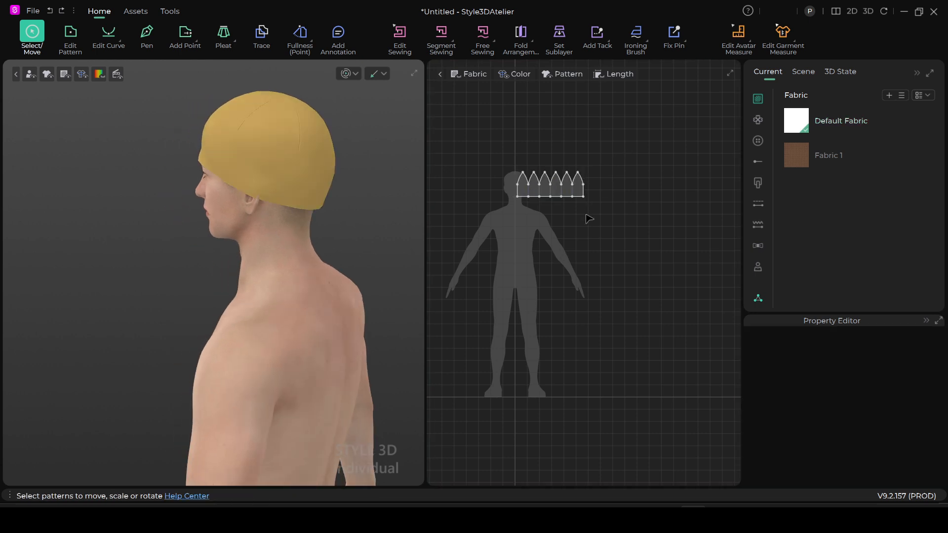
scroll(589, 229, up, 3)
right_drag(589, 228, 627, 261)
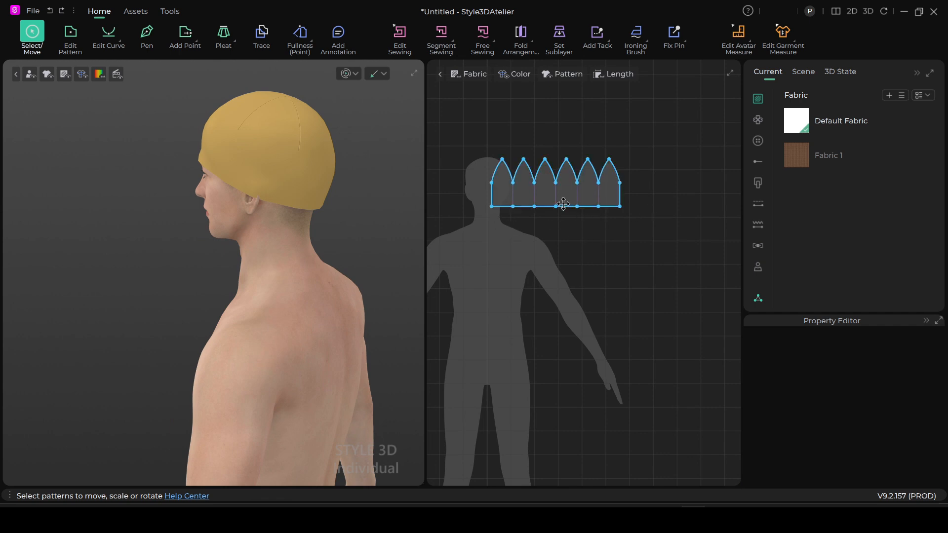
scroll(559, 278, up, 2)
right_drag(580, 220, 606, 307)
scroll(510, 248, up, 5)
click(70, 33)
scroll(594, 281, down, 2)
drag(475, 225, 664, 262)
right_click(603, 239)
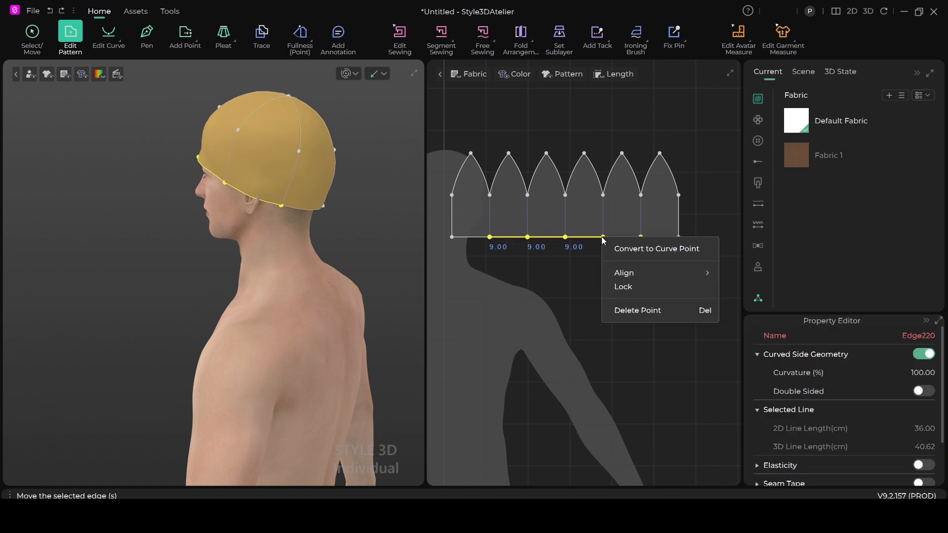
click(671, 311)
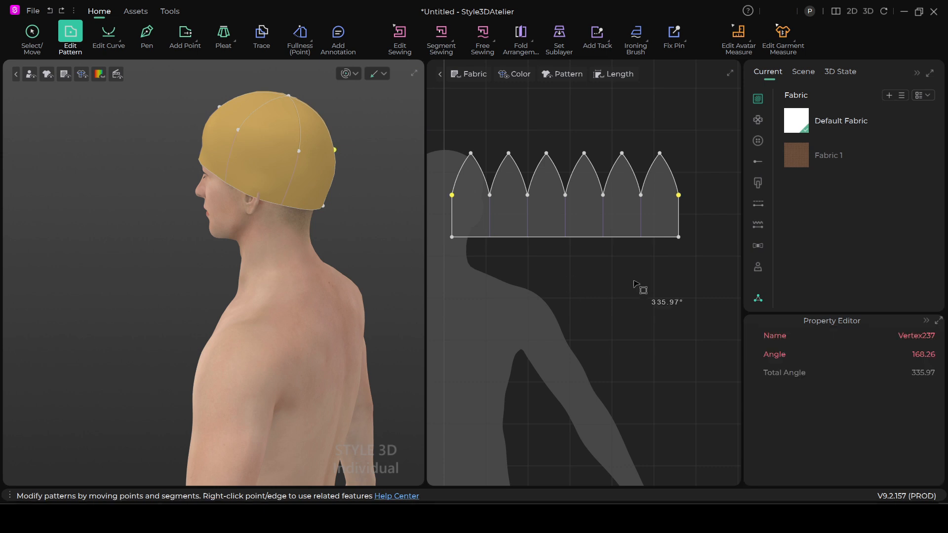
Move the hat piece's bottom edge straight down so its straight side edges are about 12.2 cm long.
click(551, 237)
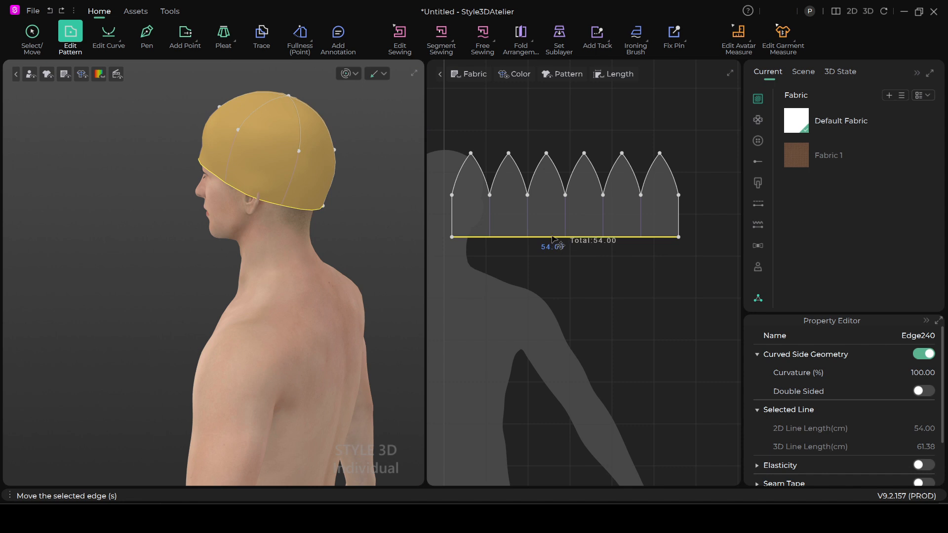
click(551, 242)
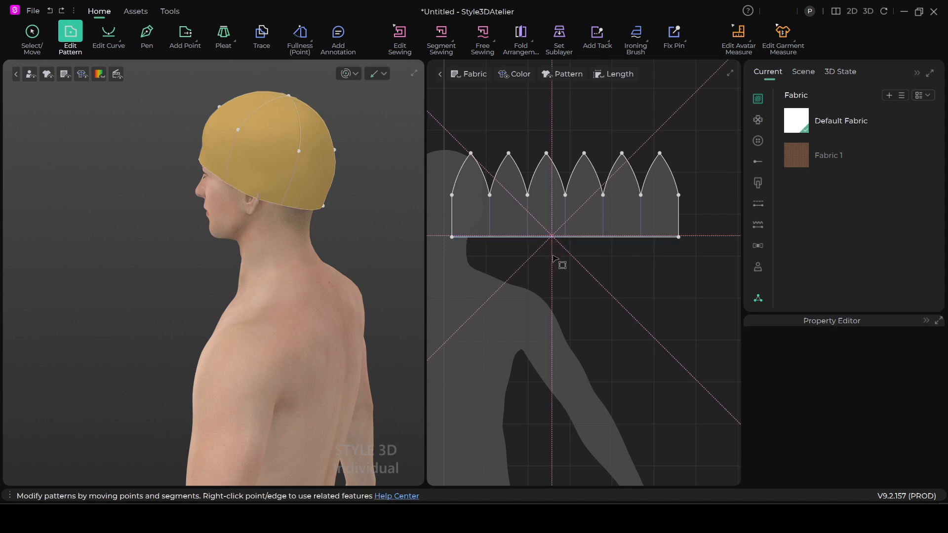
click(555, 238)
click(554, 247)
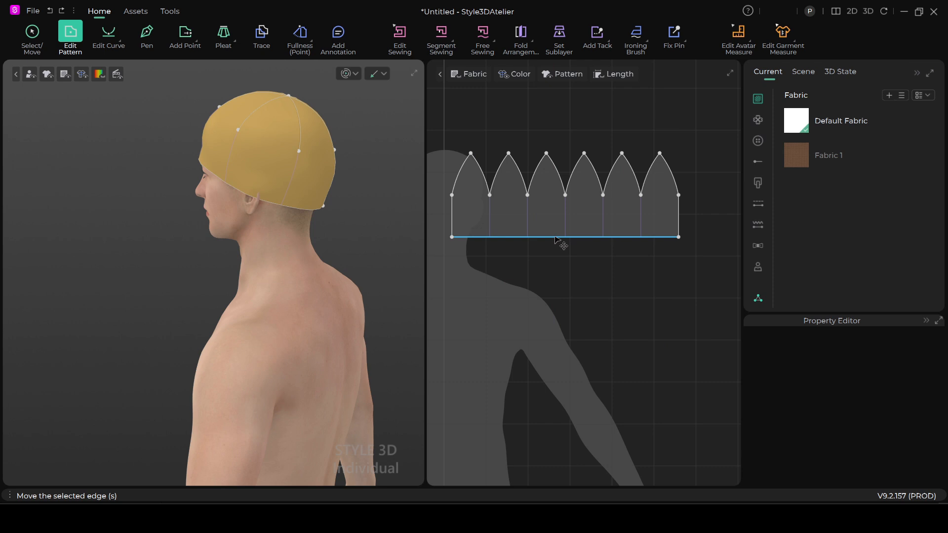
drag(555, 238, 555, 248)
Simulate the lengthened hat, pull the hem slightly down and back near the avatar's left ear, and stop the simulation.
right_drag(286, 257, 348, 258)
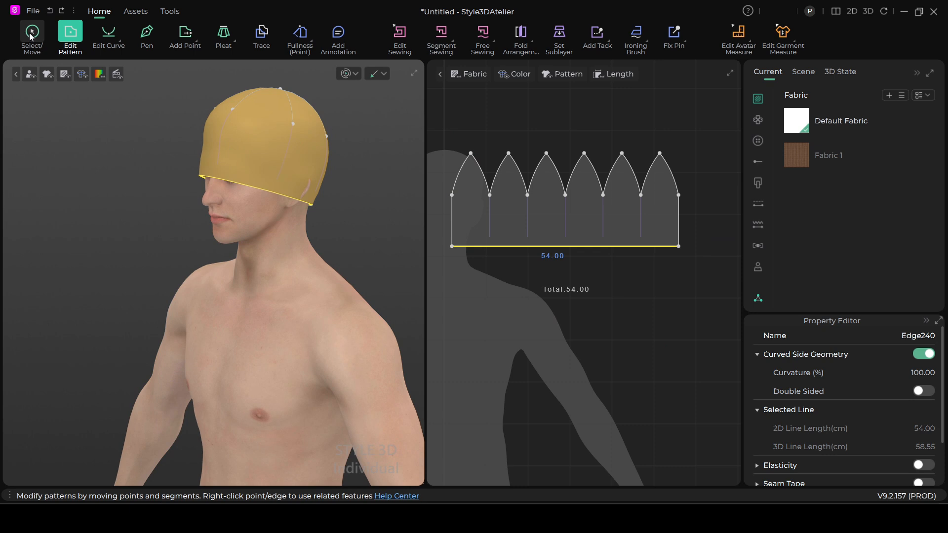
key(space)
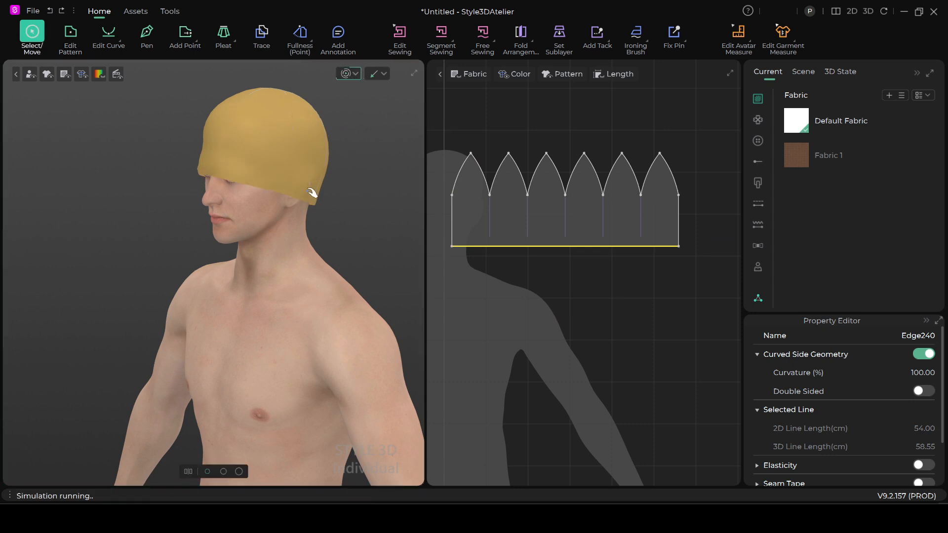
drag(313, 192, 324, 199)
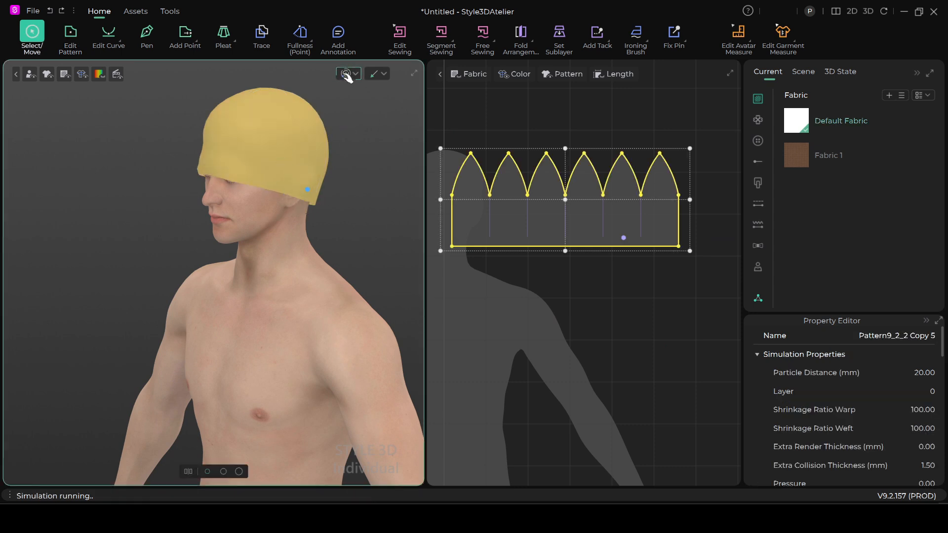
key(space)
right_drag(267, 279, 264, 267)
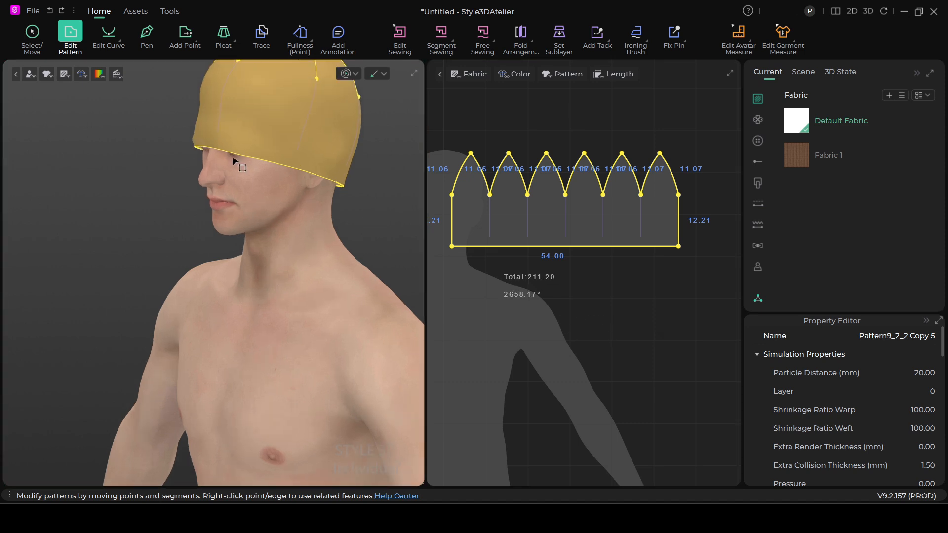
middle_drag(221, 172, 186, 269)
right_drag(131, 269, 177, 244)
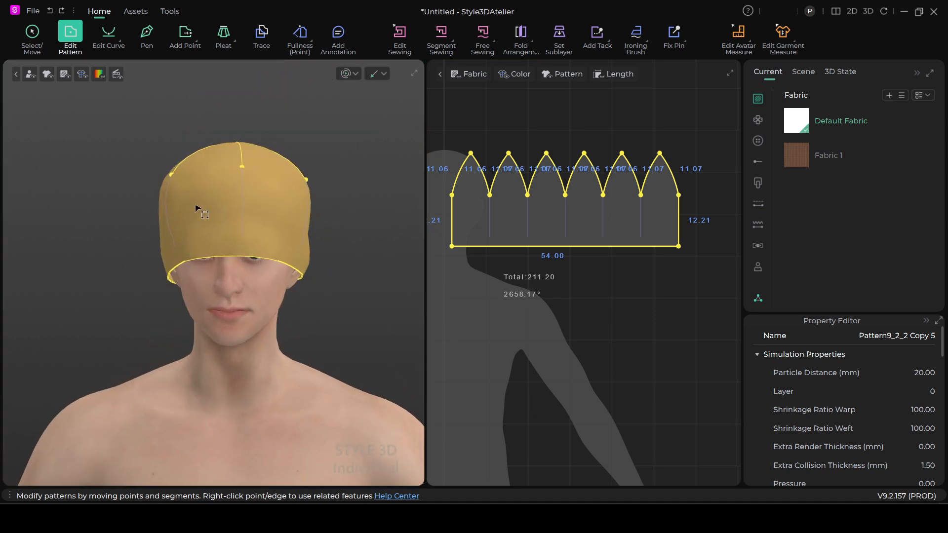
Add a point 4 cm above the bottom corner on each straight side edge of the hat piece.
click(680, 329)
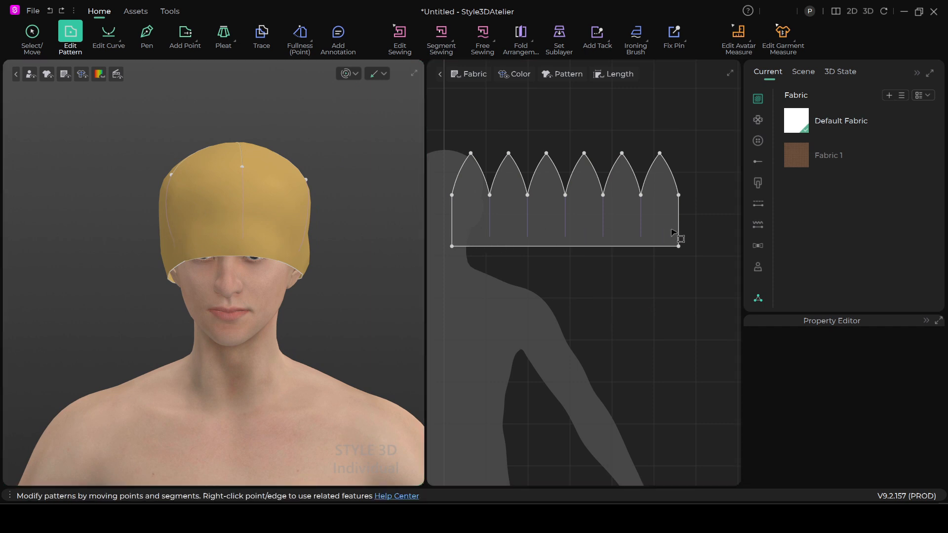
scroll(614, 287, up, 1)
scroll(616, 283, down, 1)
middle_drag(607, 294, 624, 280)
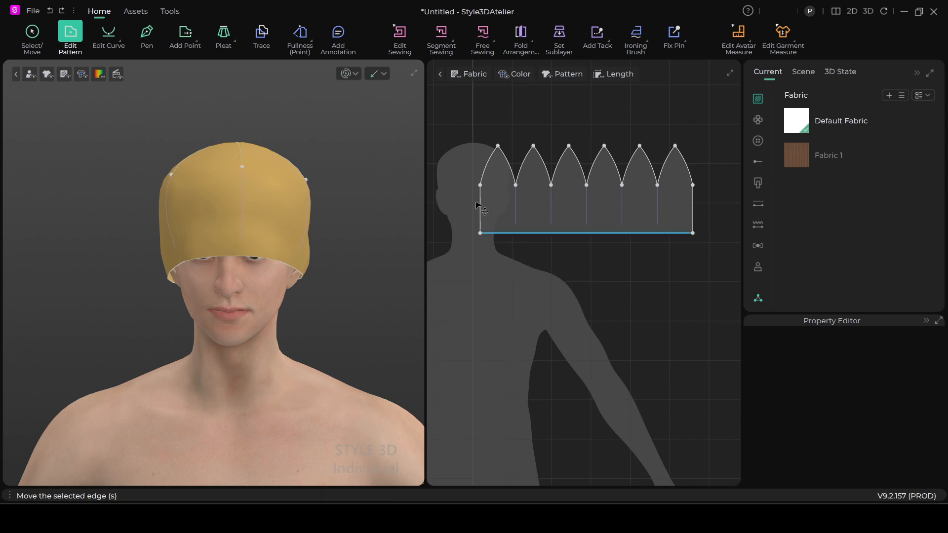
click(190, 45)
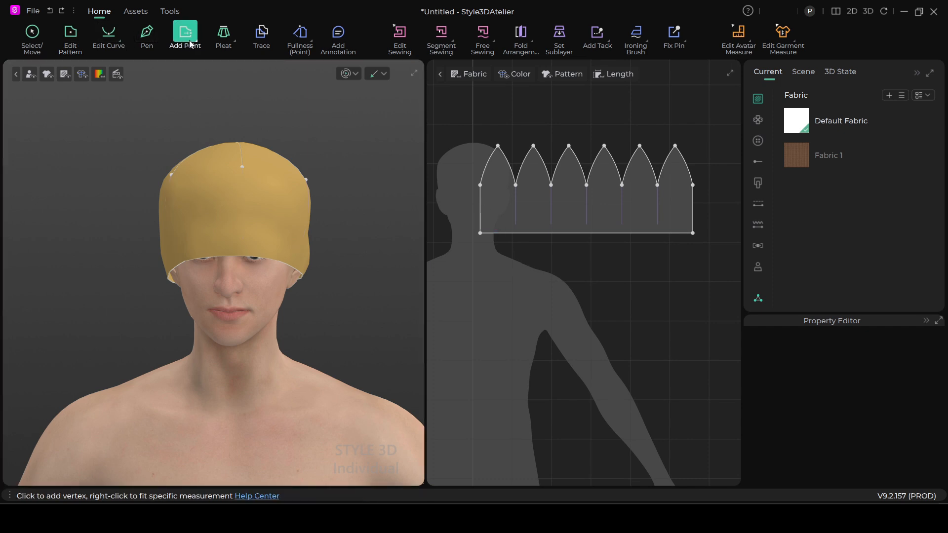
right_click(479, 220)
text(4)
click(506, 349)
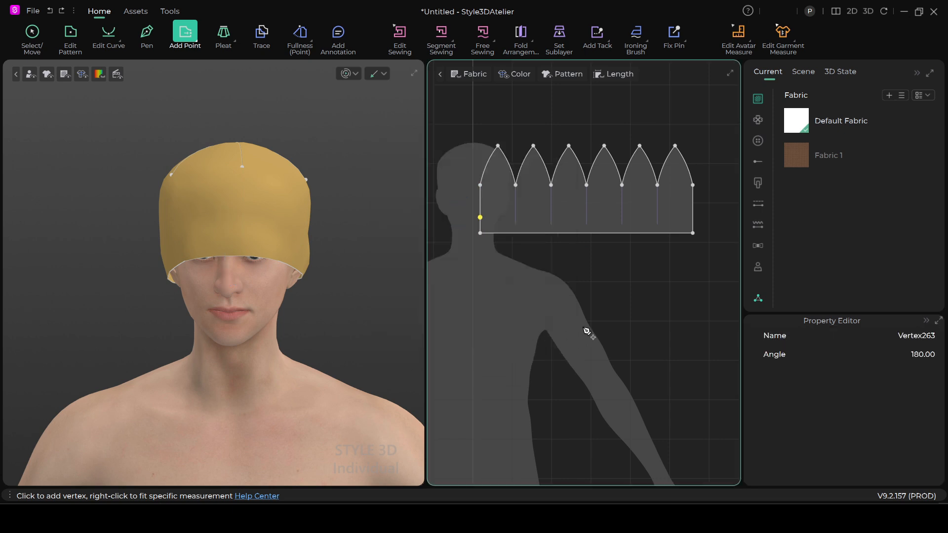
right_click(692, 219)
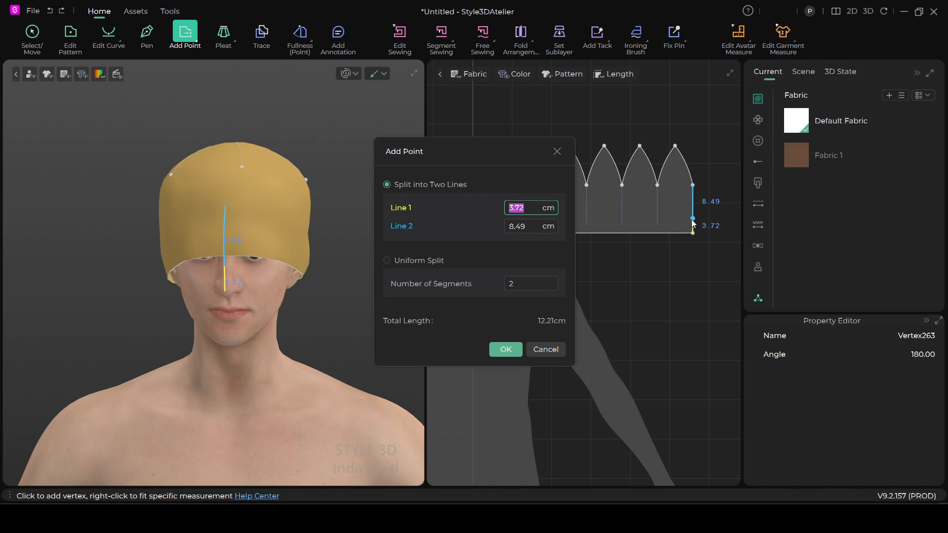
text(4)
click(499, 351)
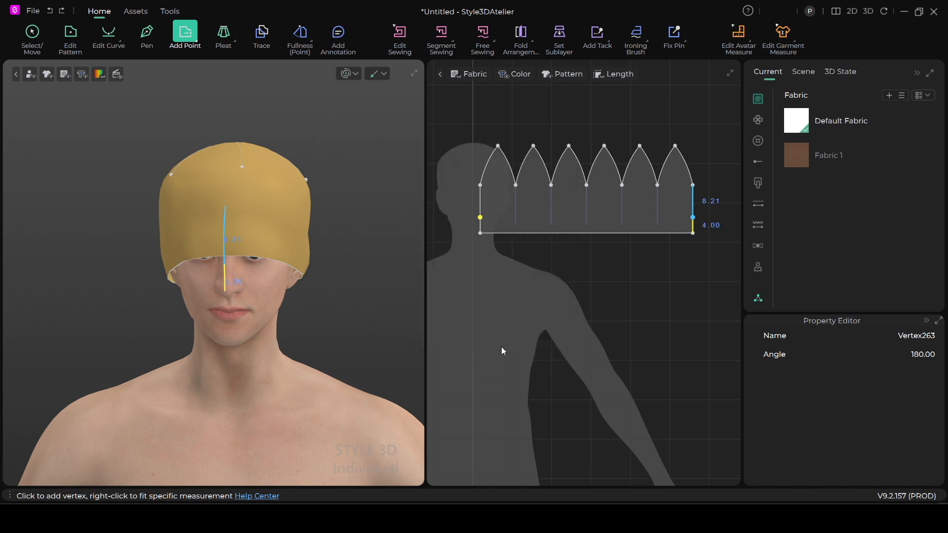
Draw a straight internal line across the hat piece between the points 4 cm above its bottom corners.
click(146, 32)
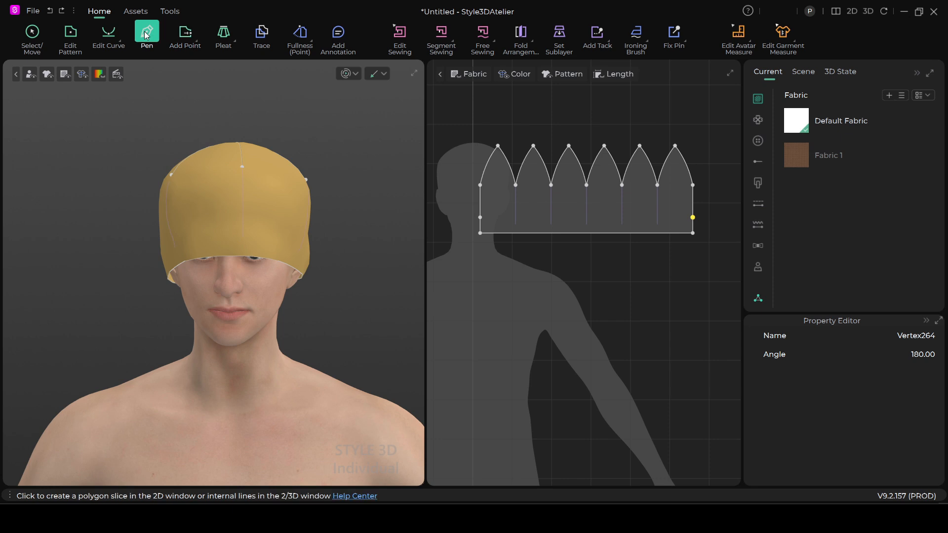
click(481, 218)
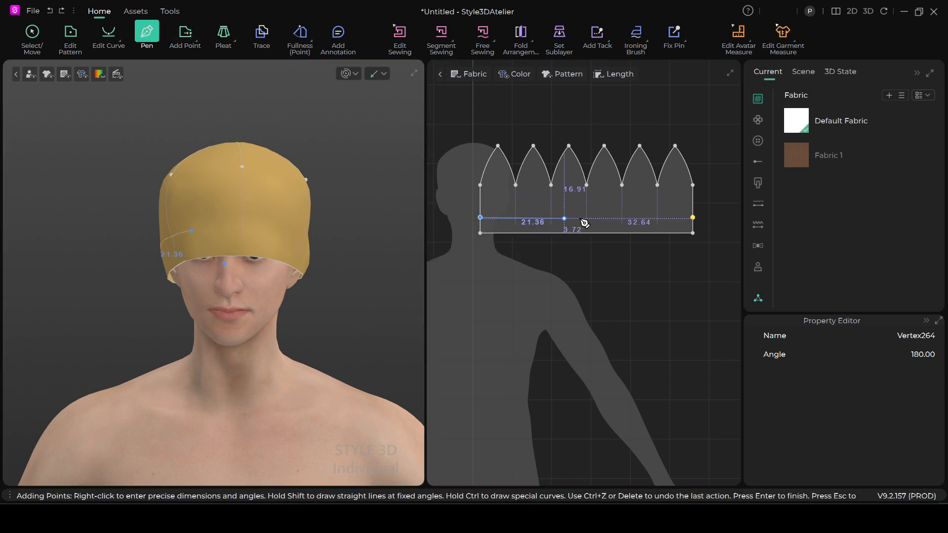
click(693, 218)
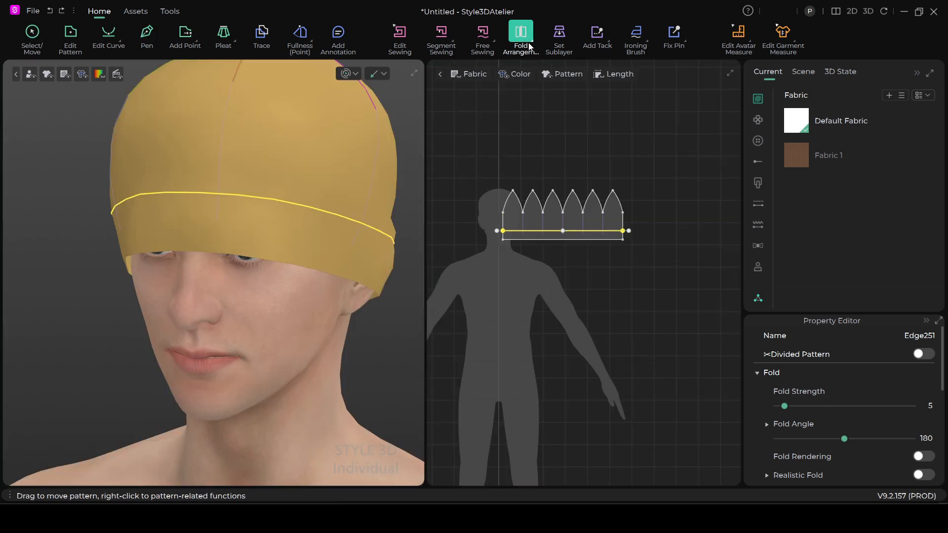
scroll(297, 201, up, 2)
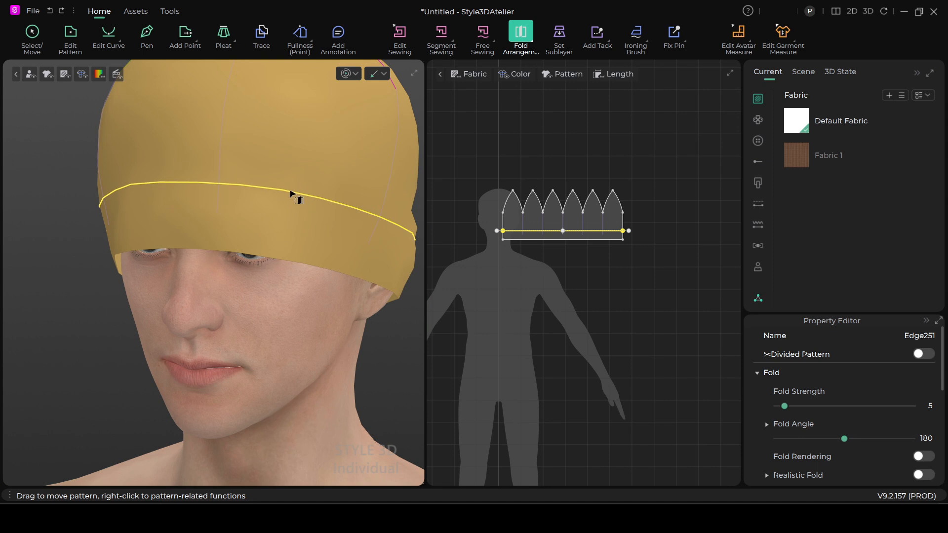
click(278, 190)
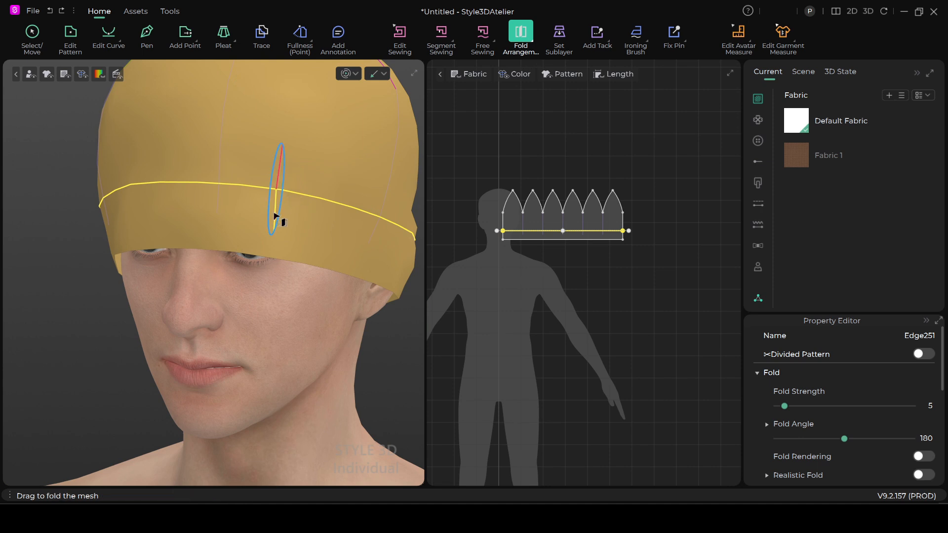
click(463, 154)
Select the whole hat piece and unstrengthen it.
click(44, 50)
drag(486, 175, 661, 270)
right_click(606, 221)
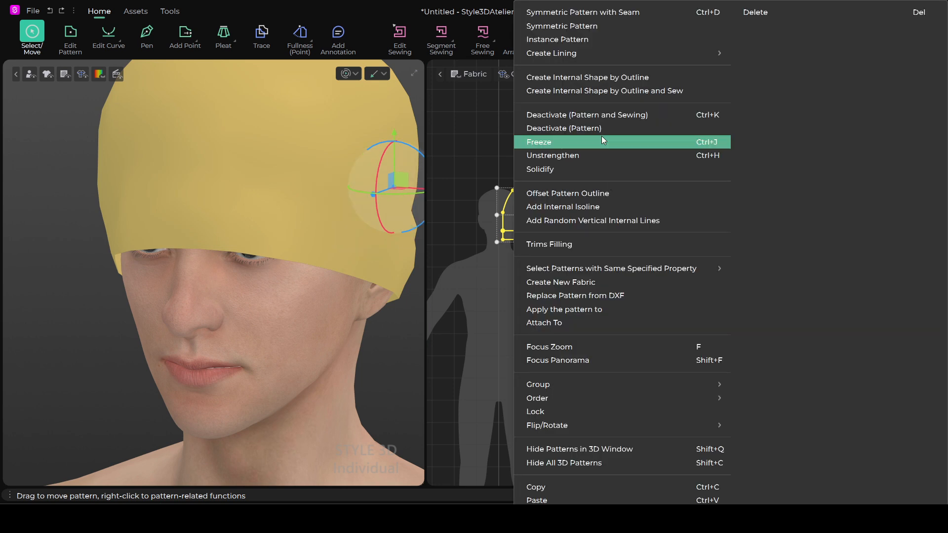
click(556, 157)
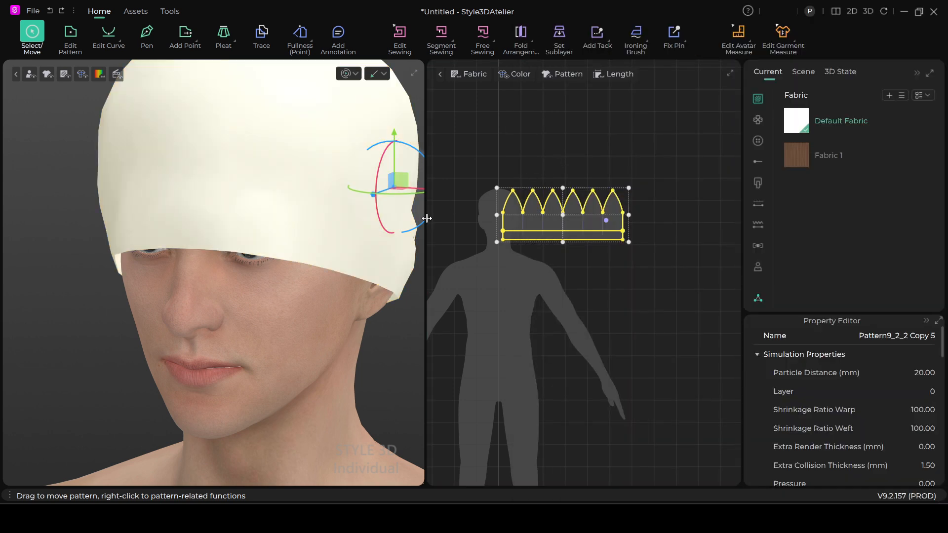
click(473, 116)
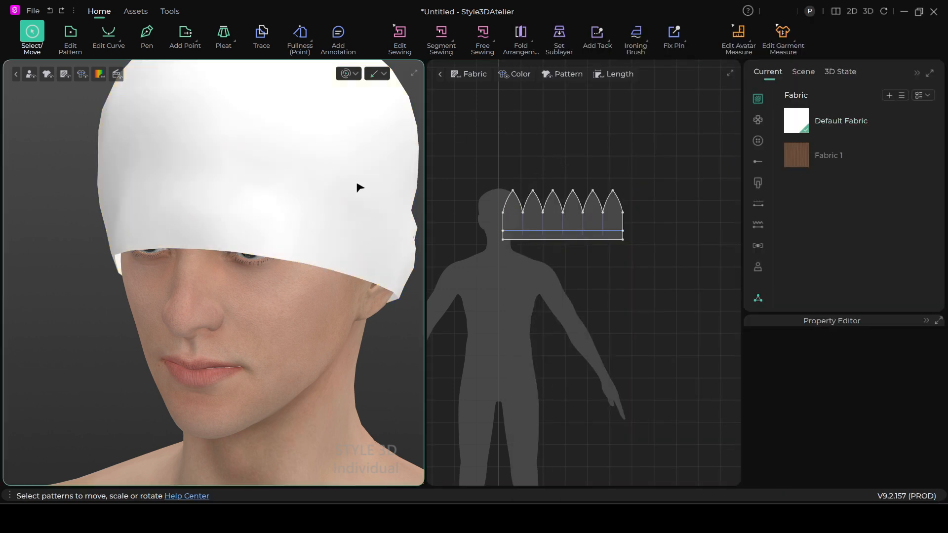
click(527, 233)
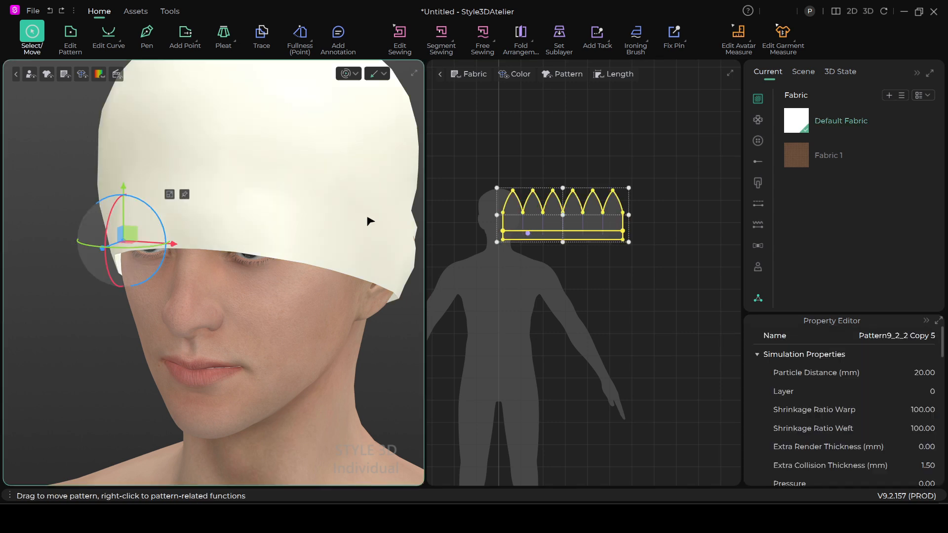
Fold the hat's lower band outward and upward around the head along the internal line using Fold Arrangement.
scroll(369, 215, up, 2)
middle_drag(329, 223, 309, 251)
right_drag(317, 250, 374, 228)
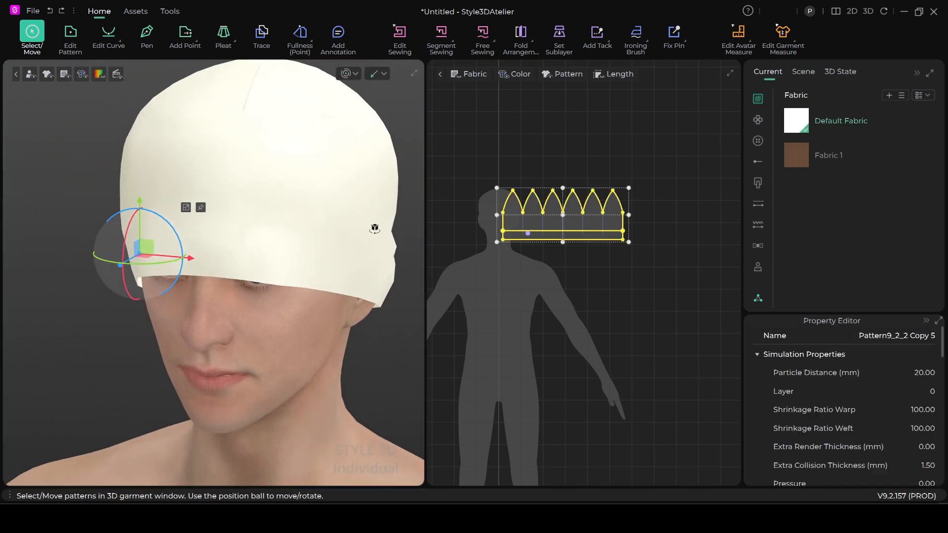
click(521, 34)
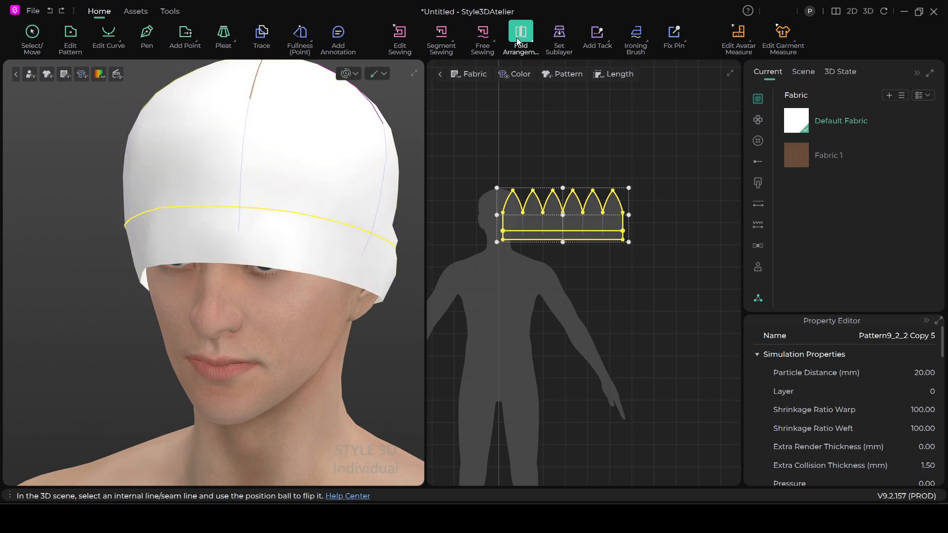
click(296, 218)
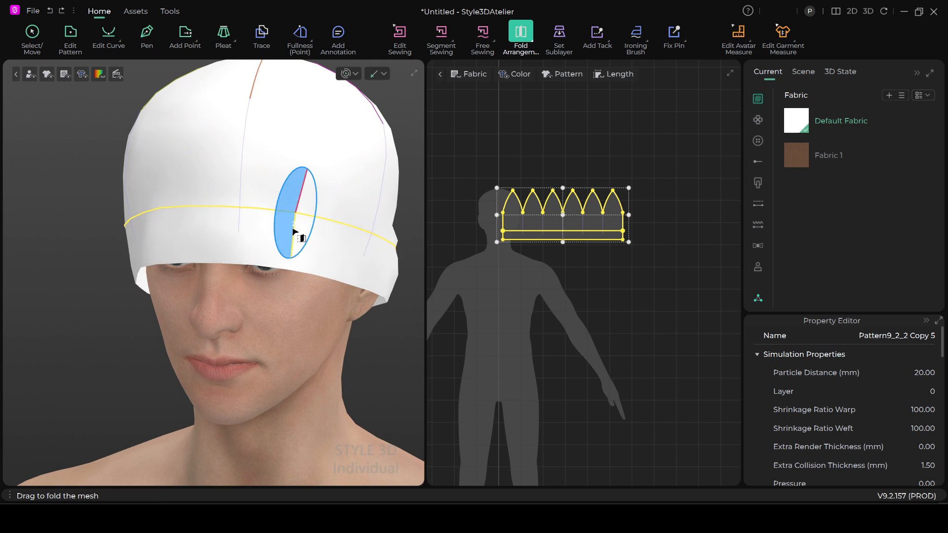
mouse_move(295, 232)
mouse_down()
mouse_move(318, 342)
mouse_move(356, 326)
mouse_move(380, 345)
mouse_move(417, 345)
mouse_move(442, 326)
mouse_up()
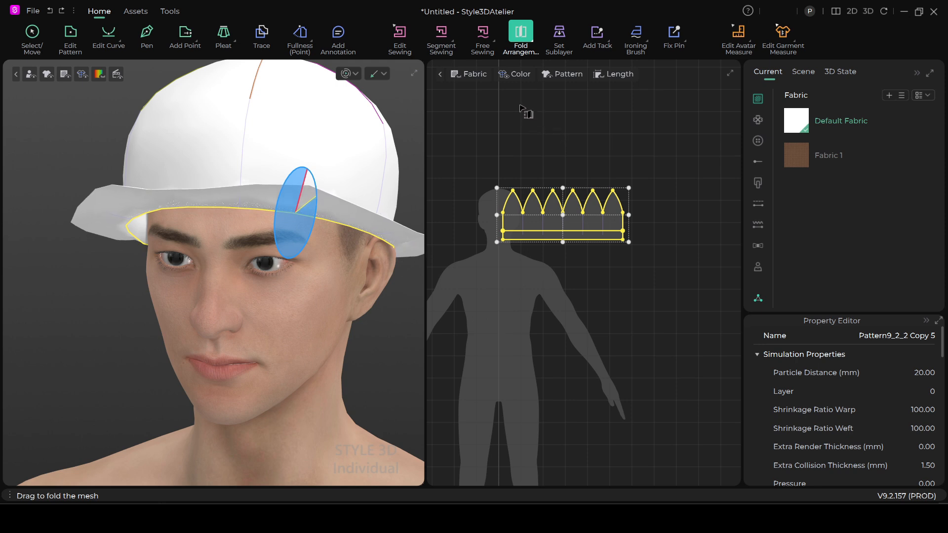
Simulate the folded hat and adjust the turned-up brim by pulling it around the forehead and the avatar's right temple.
scroll(350, 143, down, 3)
scroll(354, 152, up, 2)
scroll(363, 146, up, 2)
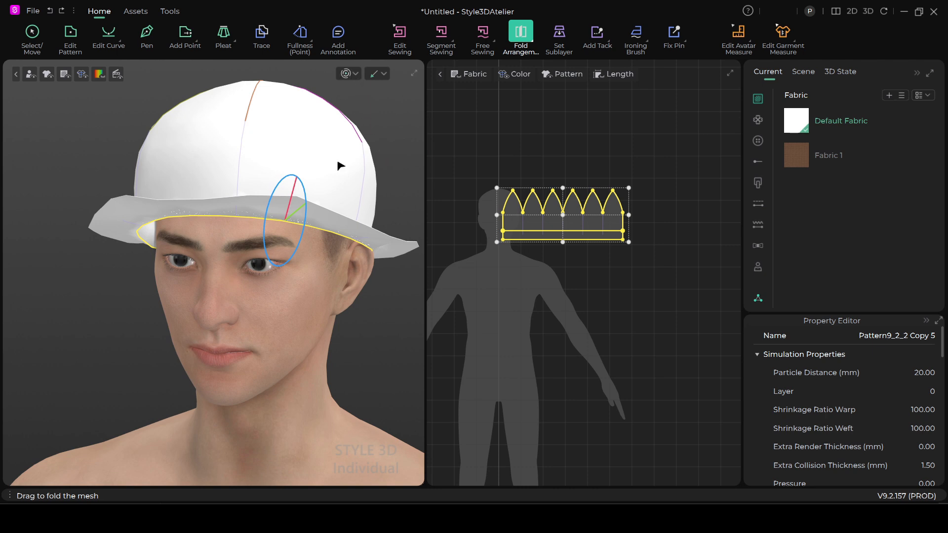
key(space)
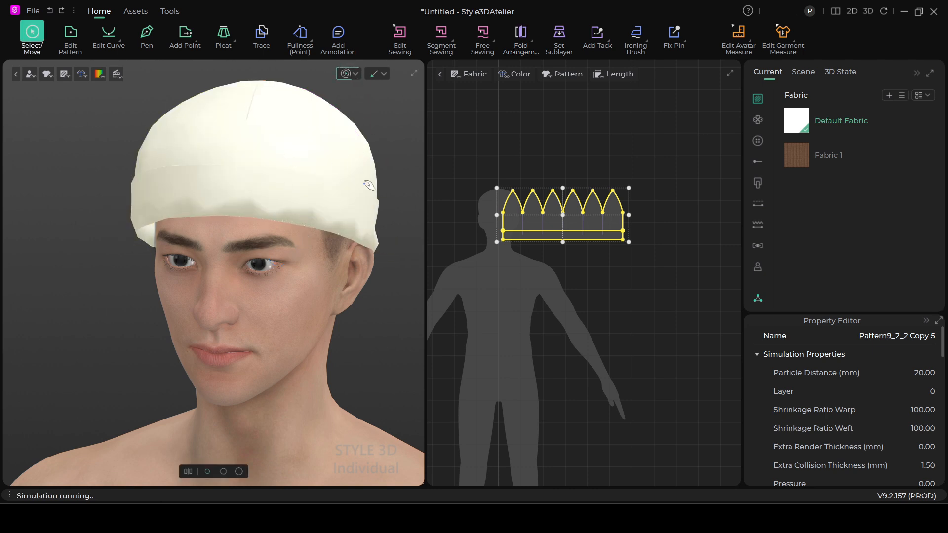
scroll(367, 187, up, 1)
right_drag(342, 201, 326, 253)
drag(325, 233, 269, 238)
drag(149, 224, 109, 253)
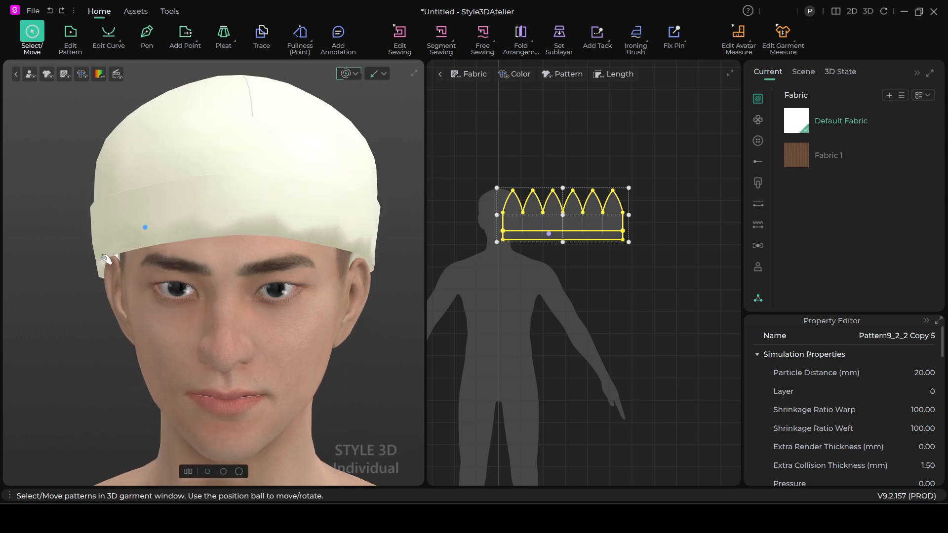
Adjust the turned-up brim behind the avatar's left ear and around the back of the head while simulating.
right_drag(213, 301, 266, 294)
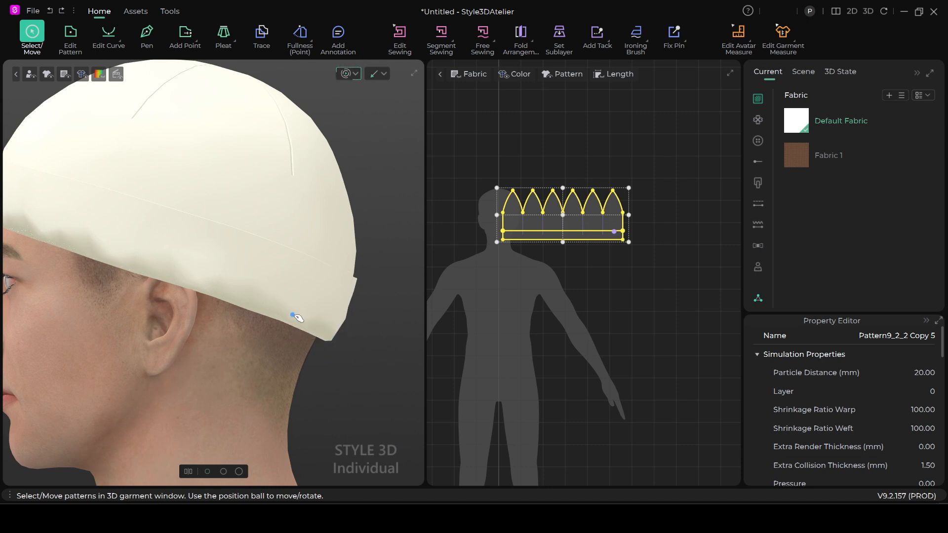
right_drag(330, 364, 209, 359)
scroll(366, 330, down, 2)
middle_drag(381, 331, 302, 307)
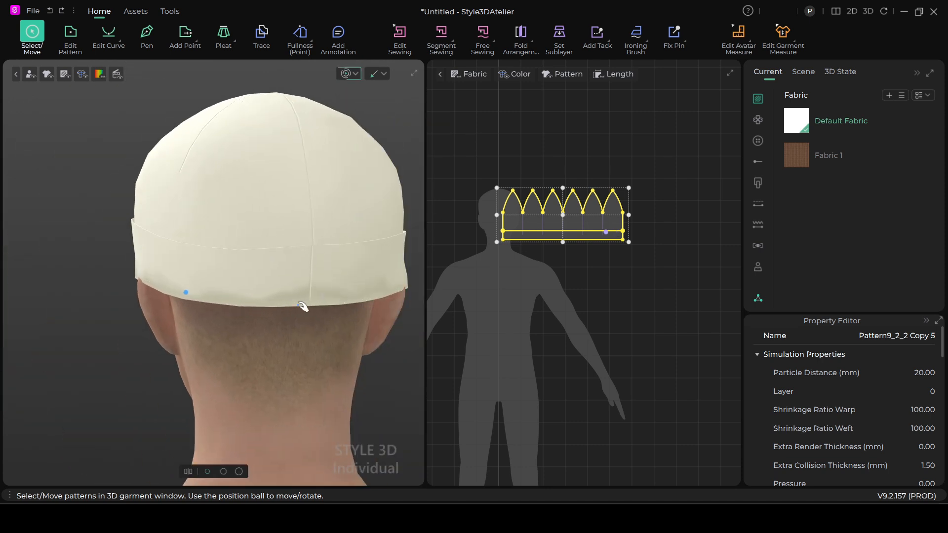
right_drag(338, 344, 377, 344)
scroll(269, 252, down, 3)
right_drag(252, 316, 338, 309)
right_drag(296, 187, 230, 219)
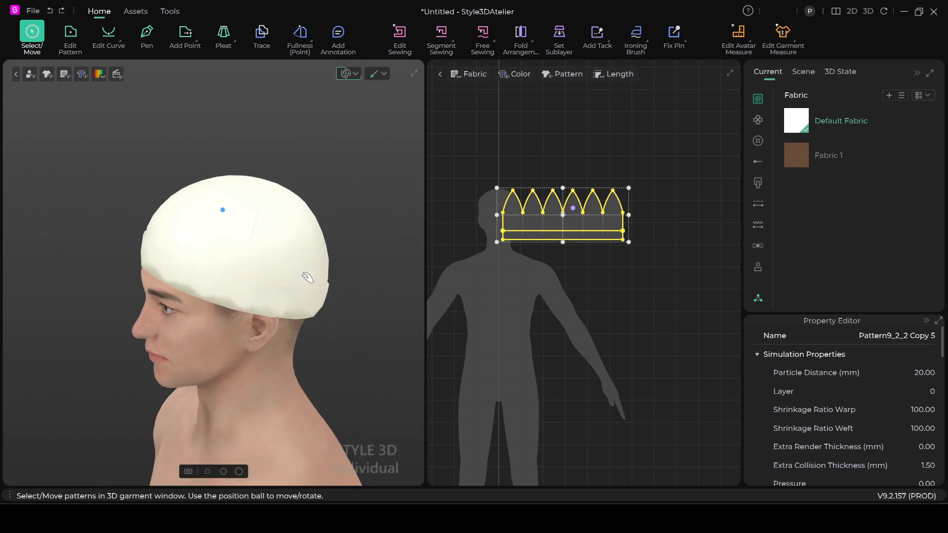
Pull the hat's hem down at the back of the head, adjust the brim's sides, and stop the simulation.
drag(324, 309, 341, 331)
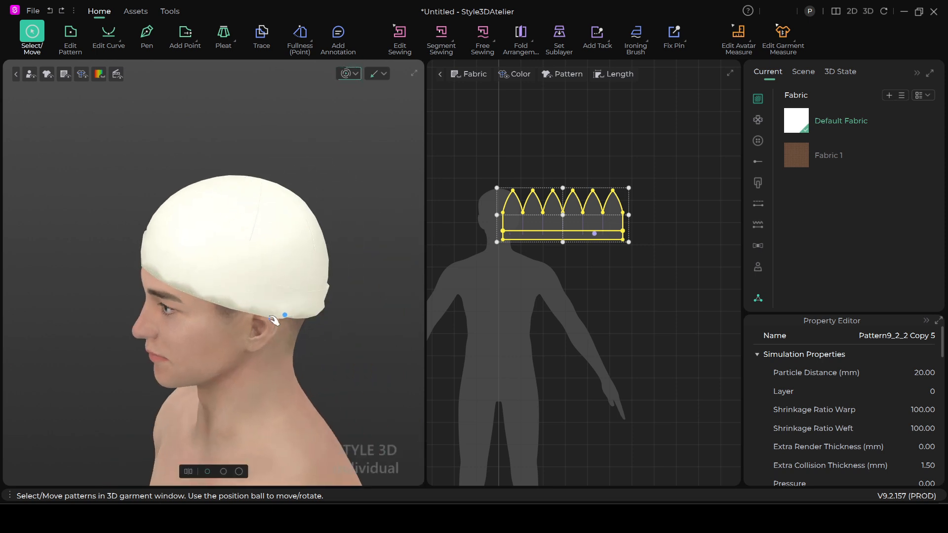
mouse_move(269, 301)
right_down()
mouse_move(311, 283)
mouse_move(220, 271)
mouse_move(237, 289)
mouse_move(319, 285)
right_up()
mouse_move(160, 298)
mouse_down()
mouse_move(140, 323)
mouse_move(168, 310)
mouse_up()
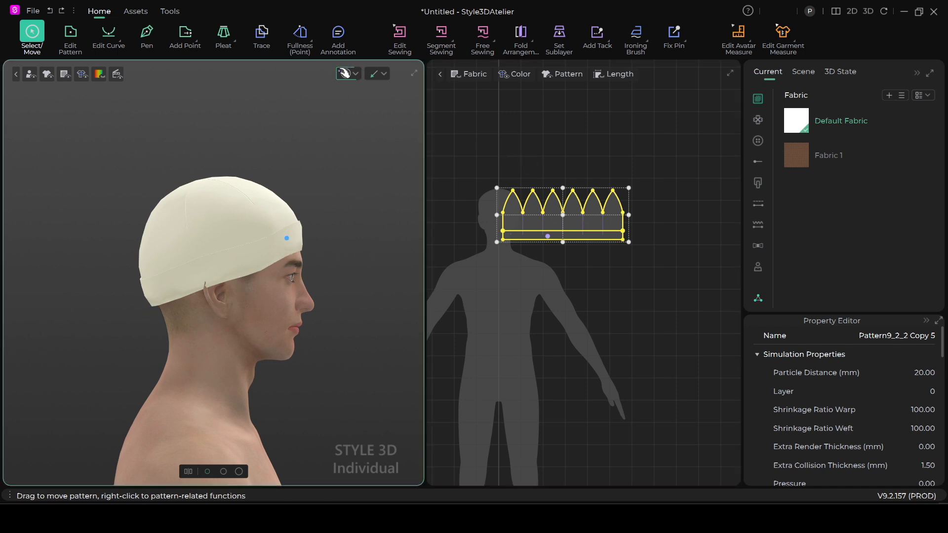
click(344, 73)
click(520, 38)
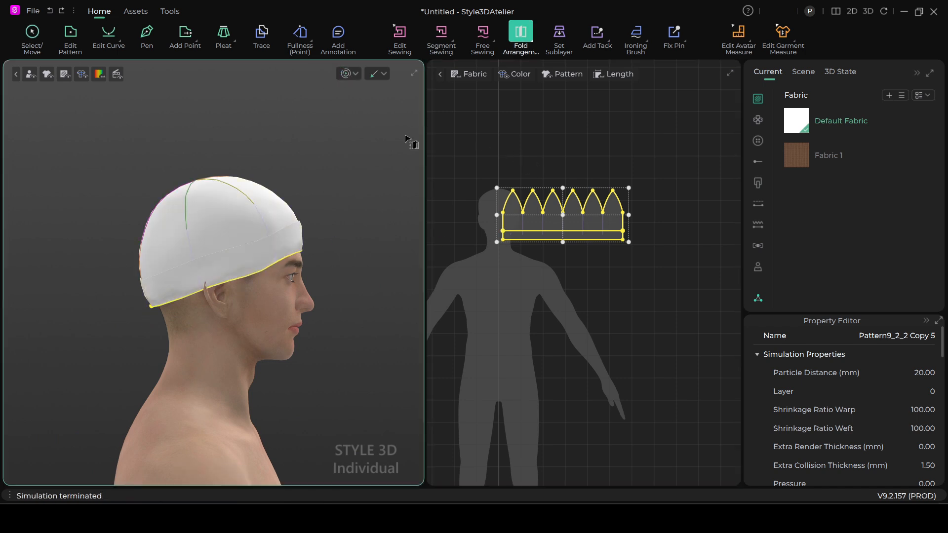
click(32, 33)
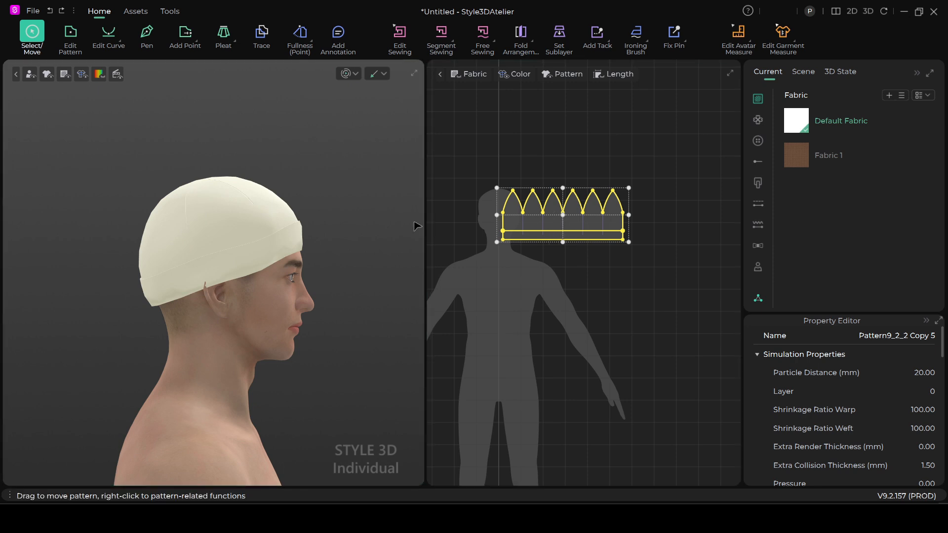
Tilt the hat slightly backward on the avatar's head and shift it a little back and down.
click(218, 220)
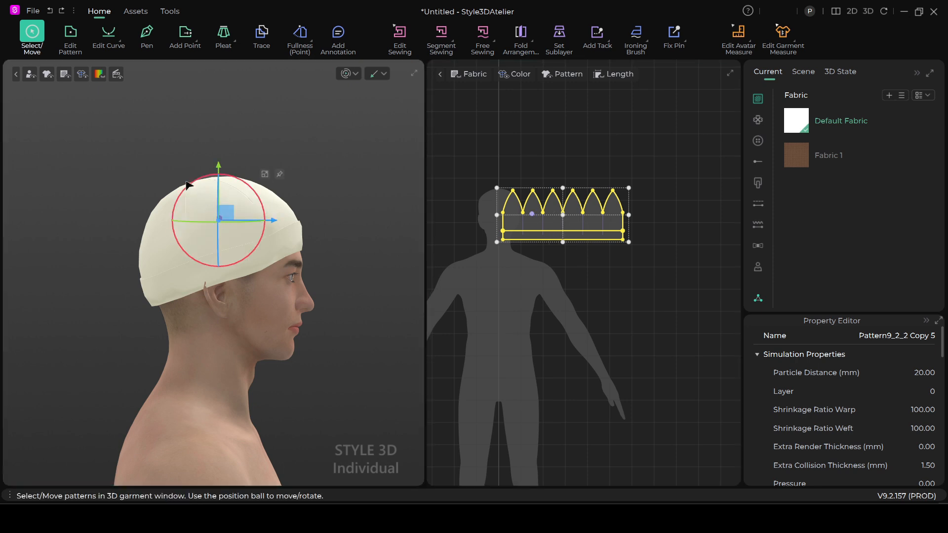
drag(187, 181, 186, 191)
drag(229, 214, 220, 218)
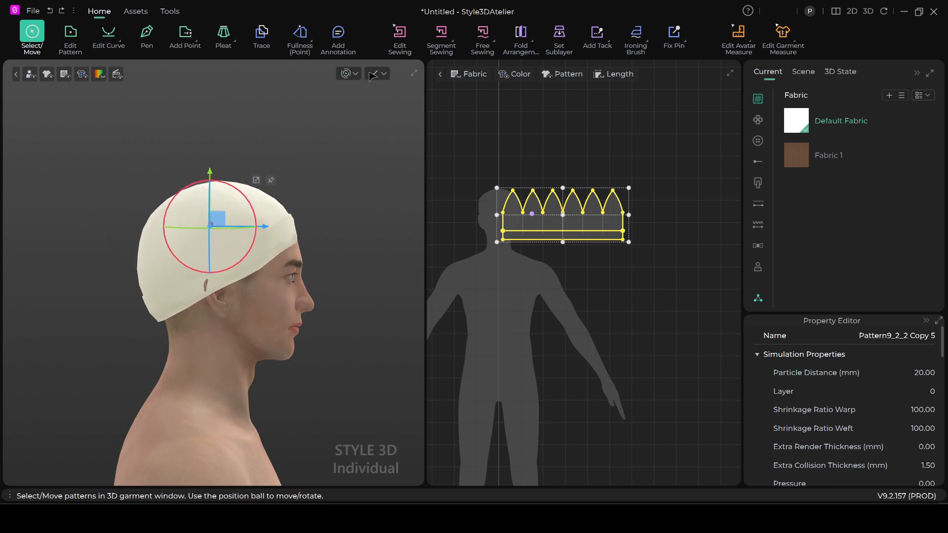
Simulate the repositioned hat and pull its hem forward and down around the avatar's left ear and temple.
click(348, 74)
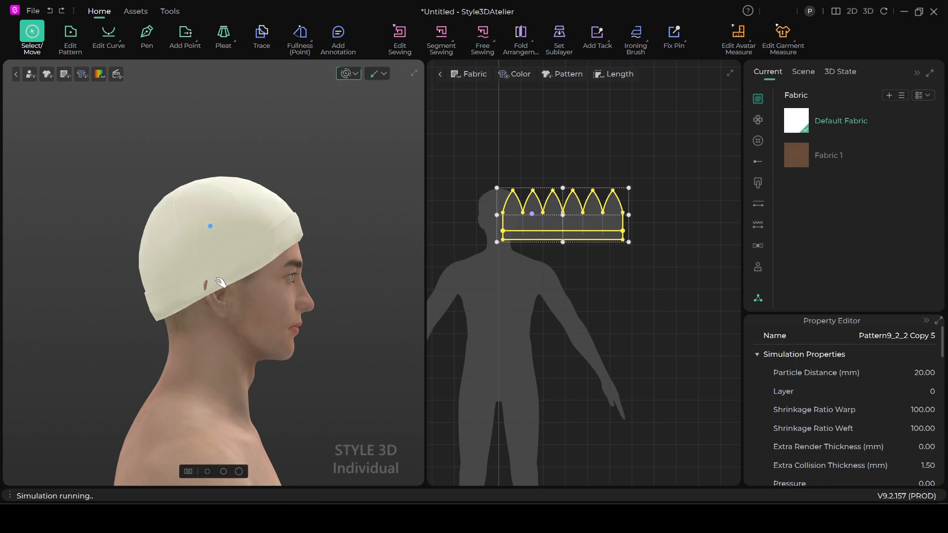
right_drag(288, 332, 170, 333)
right_drag(358, 310, 289, 297)
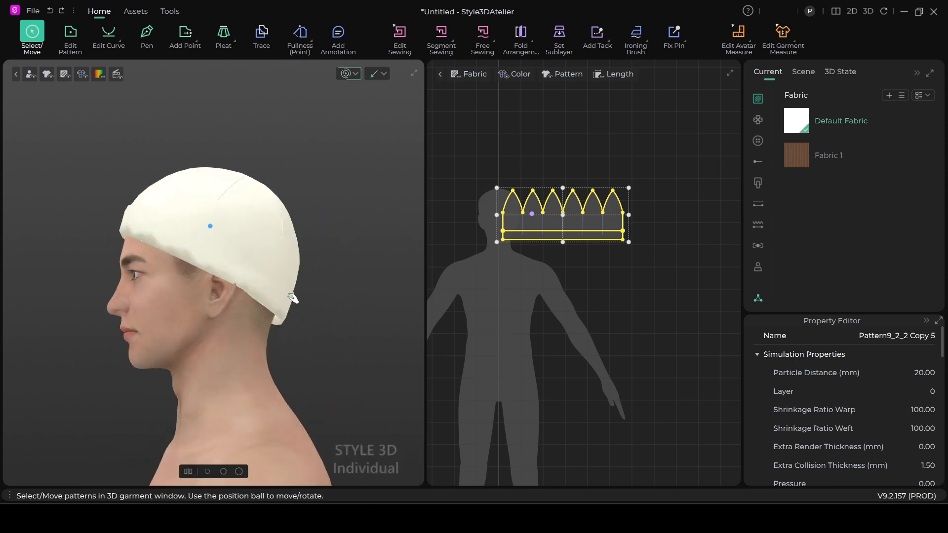
drag(214, 277, 188, 286)
drag(265, 296, 264, 309)
right_drag(264, 310, 190, 306)
drag(227, 288, 170, 297)
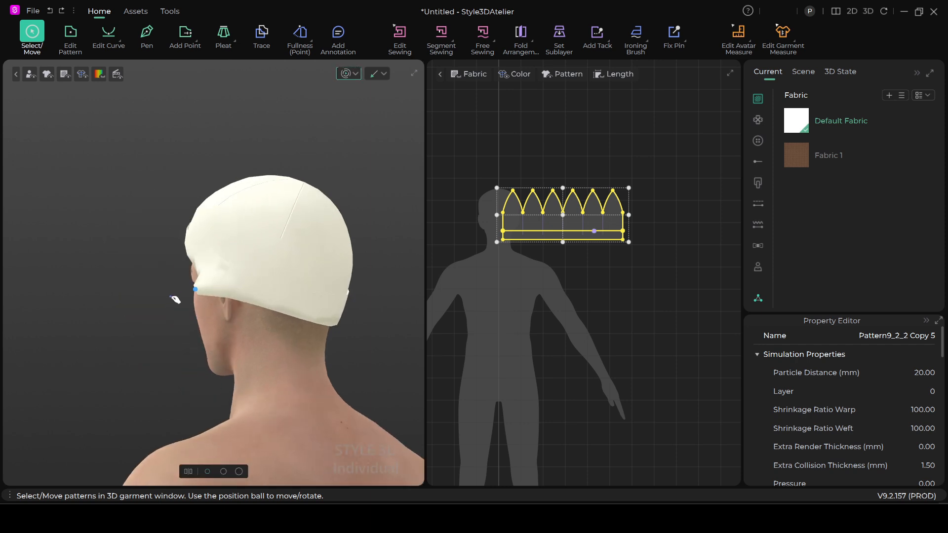
Pull the hat's hem down at the back and above the avatar's right ear, and stop the simulation.
drag(325, 319, 339, 346)
right_drag(226, 280, 314, 254)
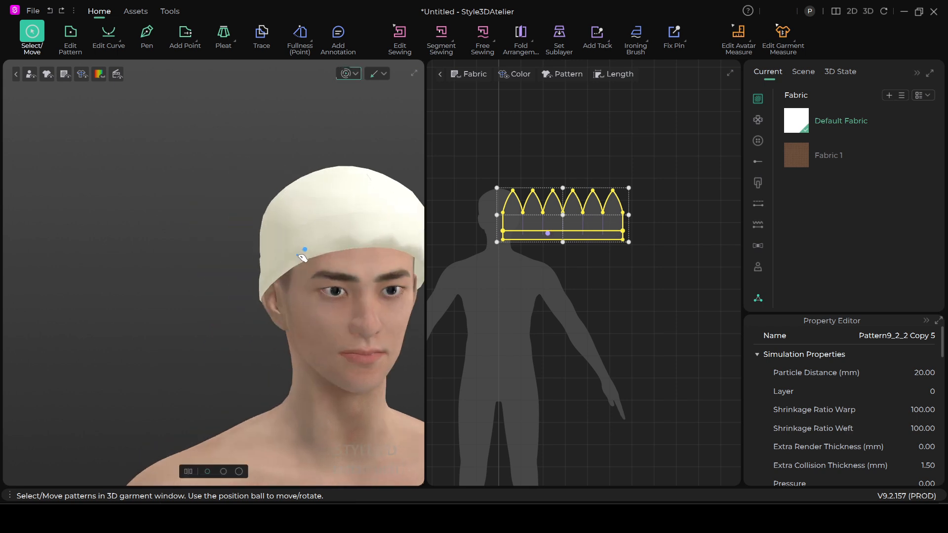
drag(291, 271, 277, 295)
scroll(299, 266, down, 1)
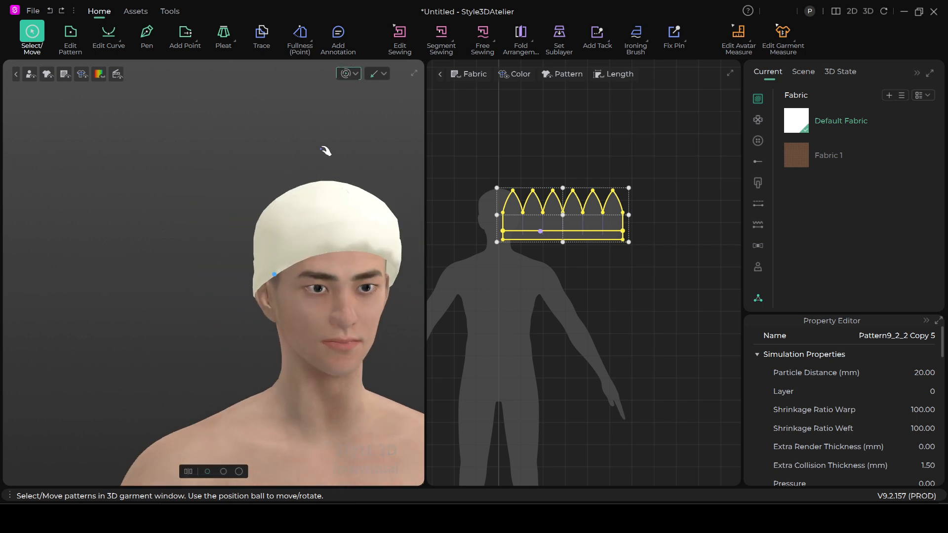
click(347, 75)
Delete the straight internal fold line across the lower part of the hat piece.
scroll(344, 234, down, 1)
scroll(345, 245, up, 3)
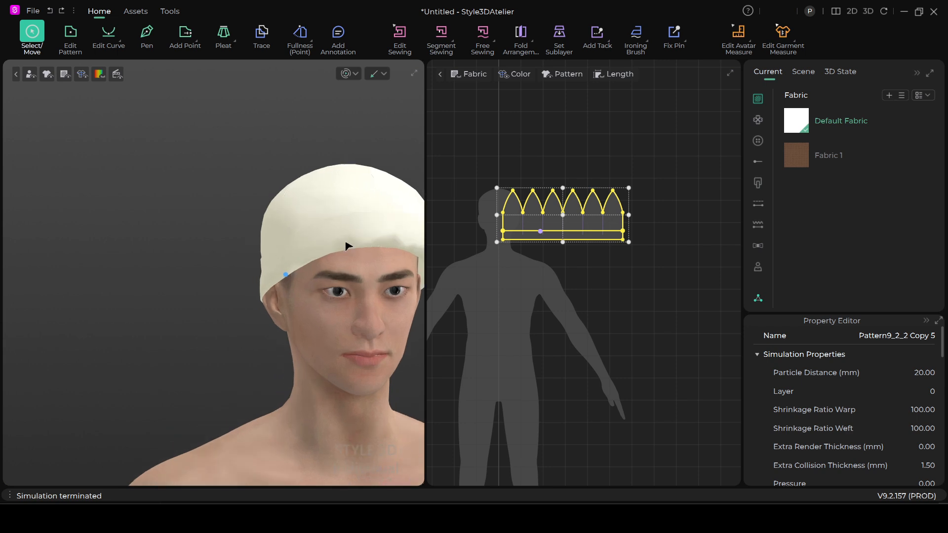
middle_drag(345, 246, 243, 216)
scroll(303, 265, up, 3)
right_drag(302, 264, 278, 263)
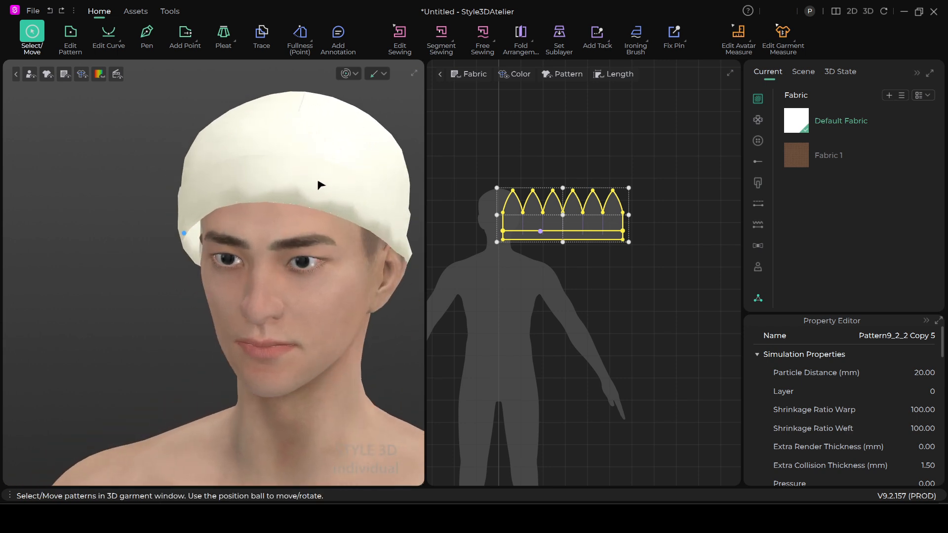
scroll(558, 271, up, 2)
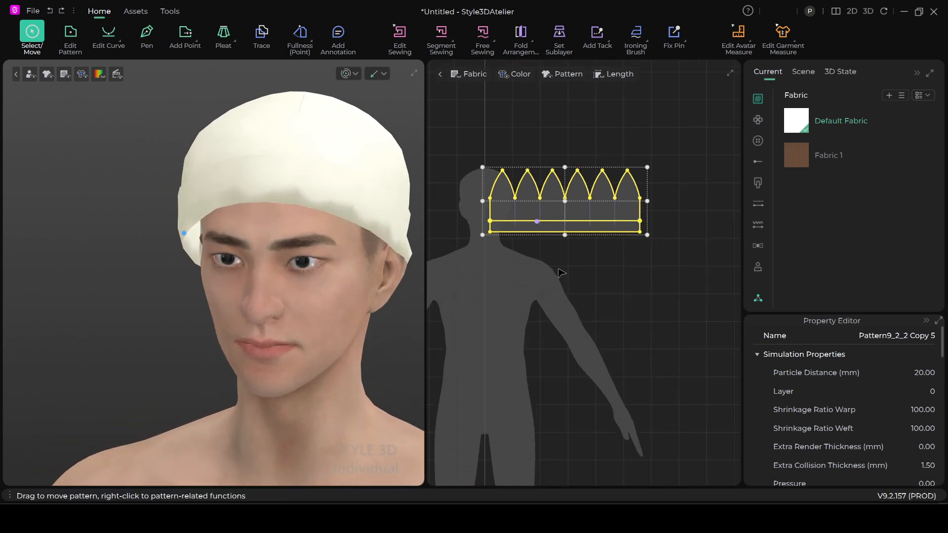
click(581, 109)
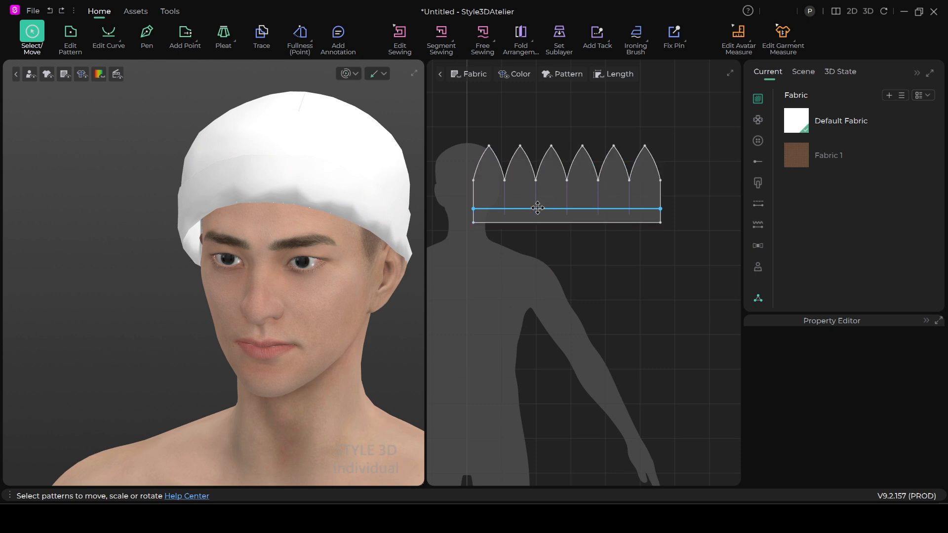
click(538, 210)
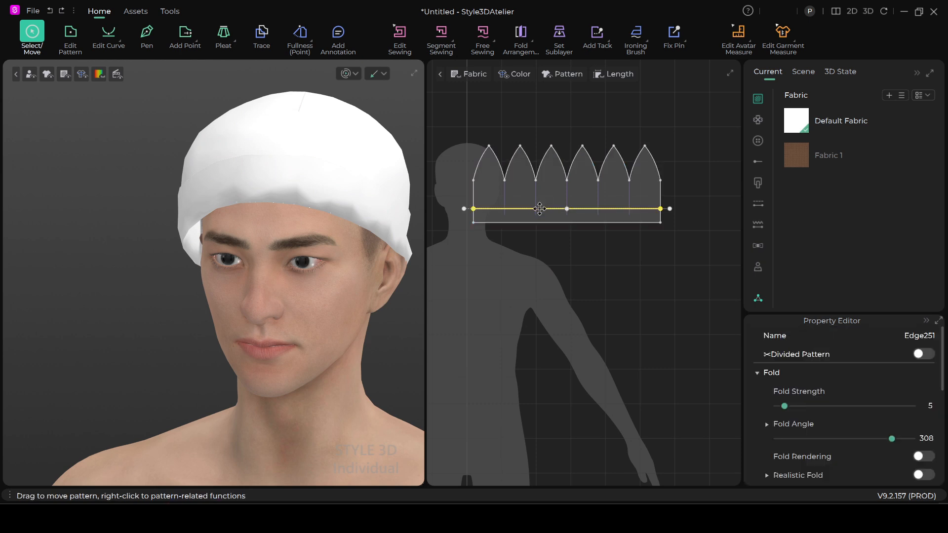
right_click(540, 210)
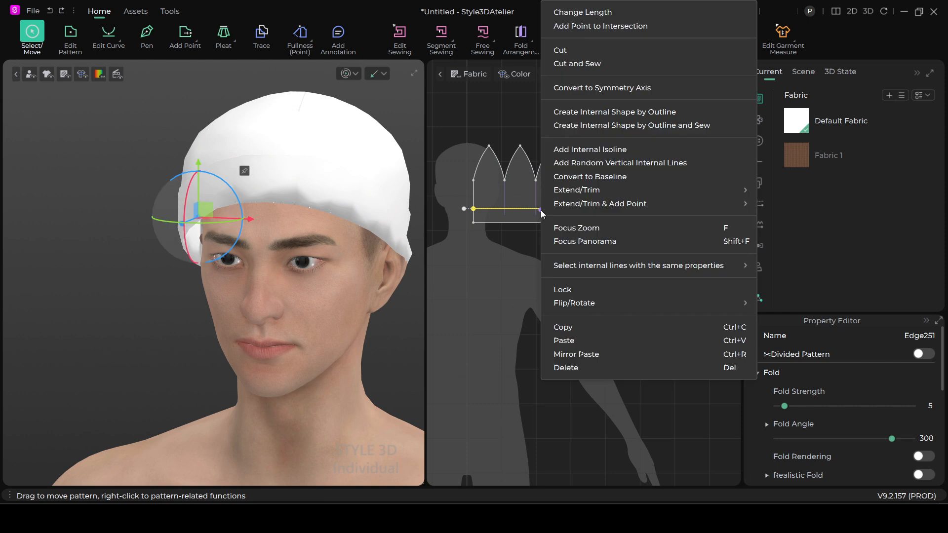
click(563, 367)
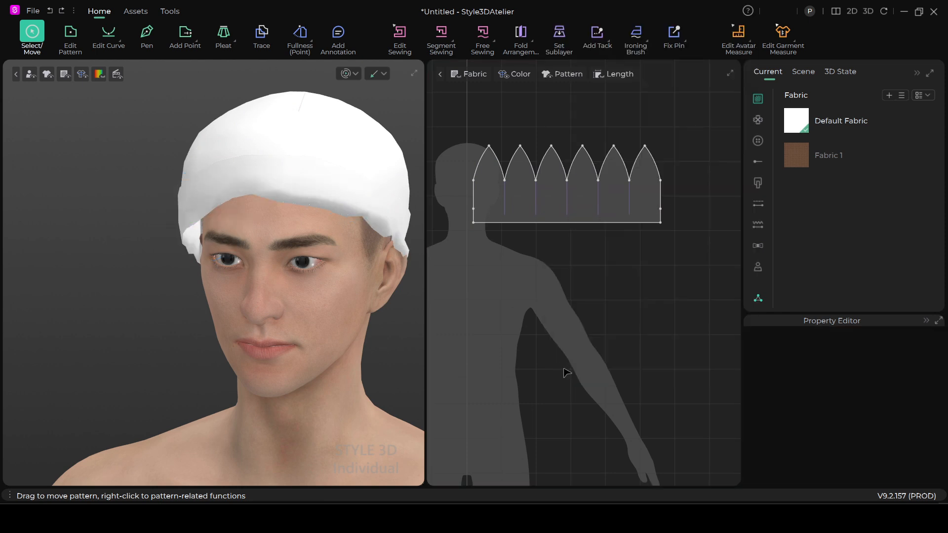
Simulate the hat without its fold line, adjust the rolled hem near both ears, and stop the simulation.
click(346, 75)
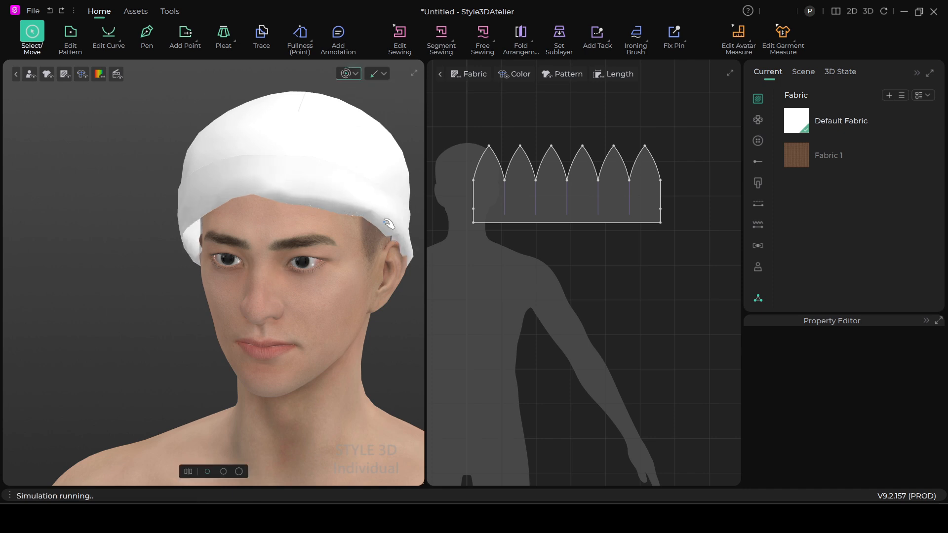
click(389, 225)
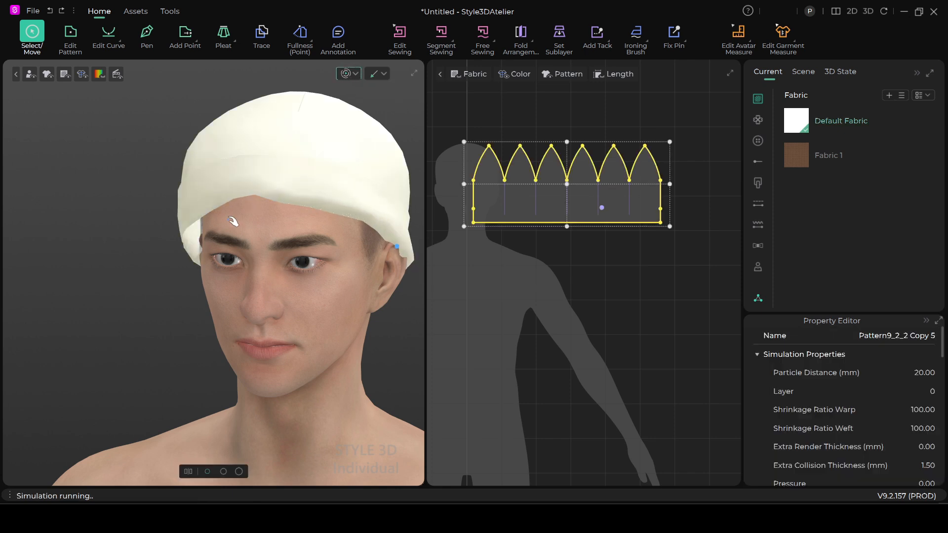
right_drag(232, 221, 281, 221)
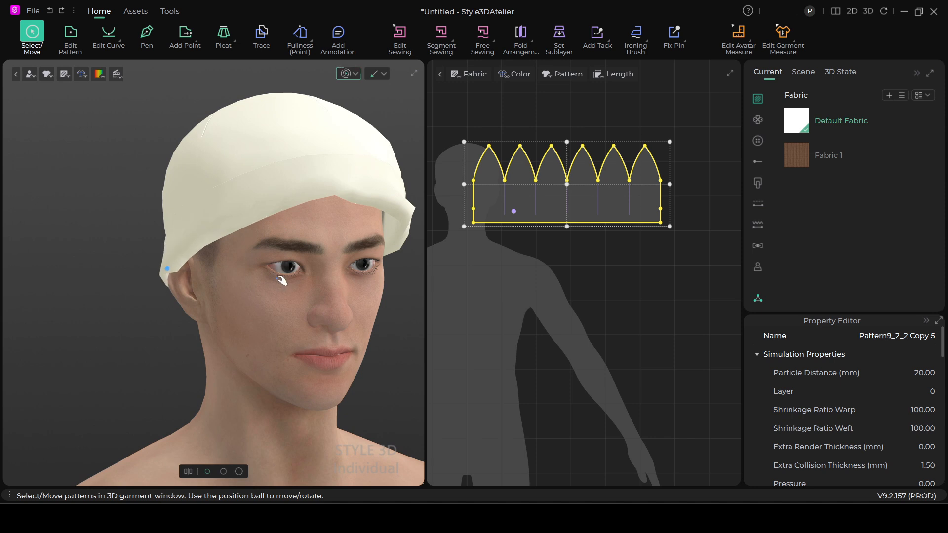
right_drag(281, 280, 205, 265)
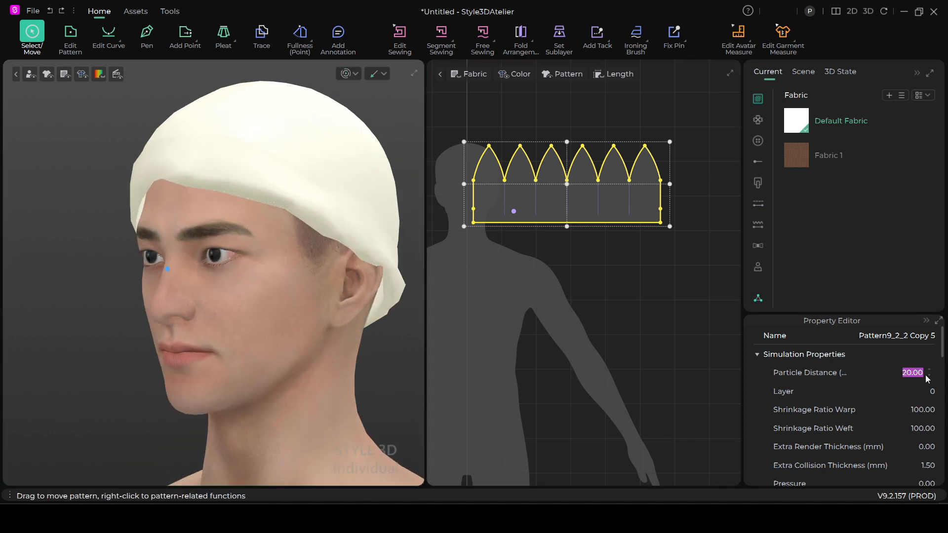
Set the hat piece's particle distance to 10 mm, simulate it and adjust the hem above the avatar's right ear.
key(Return)
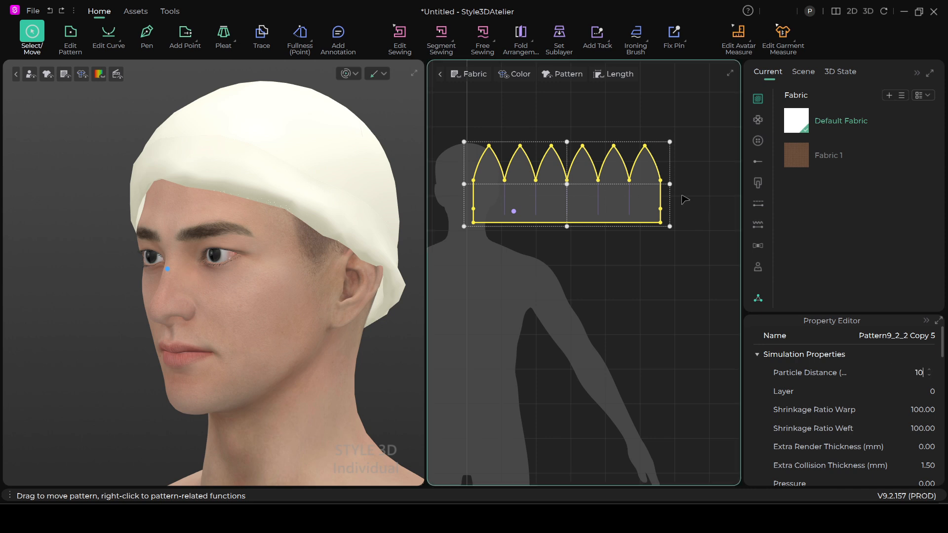
key(space)
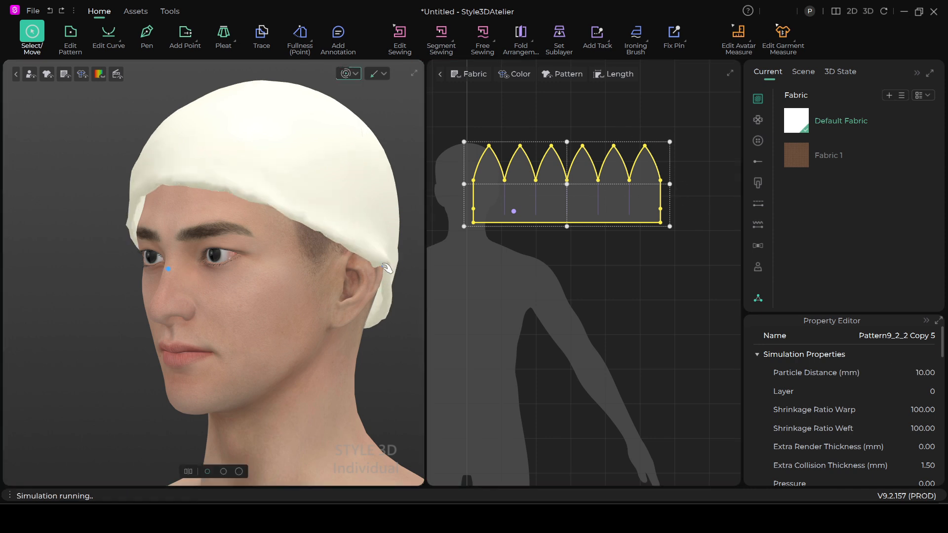
right_drag(394, 293, 347, 261)
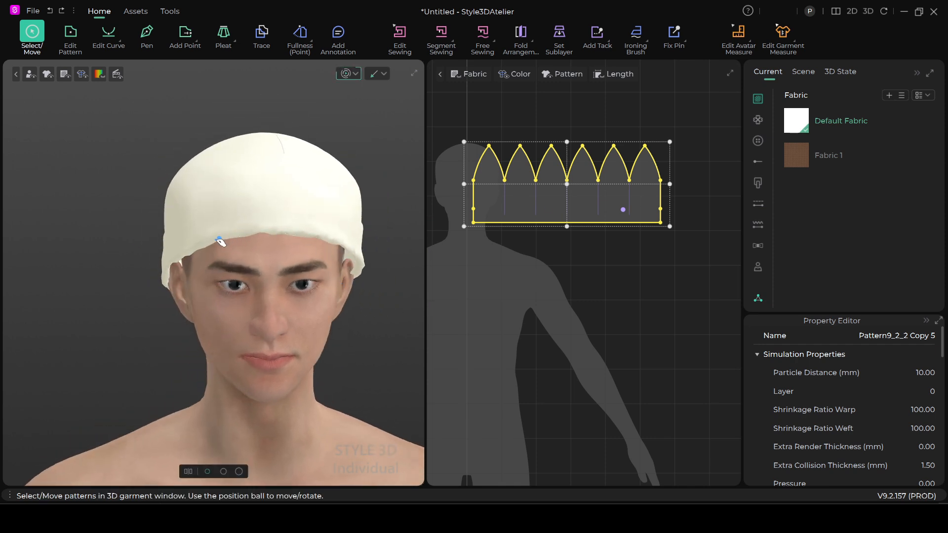
mouse_move(172, 276)
mouse_down()
mouse_move(120, 328)
mouse_move(200, 264)
mouse_up()
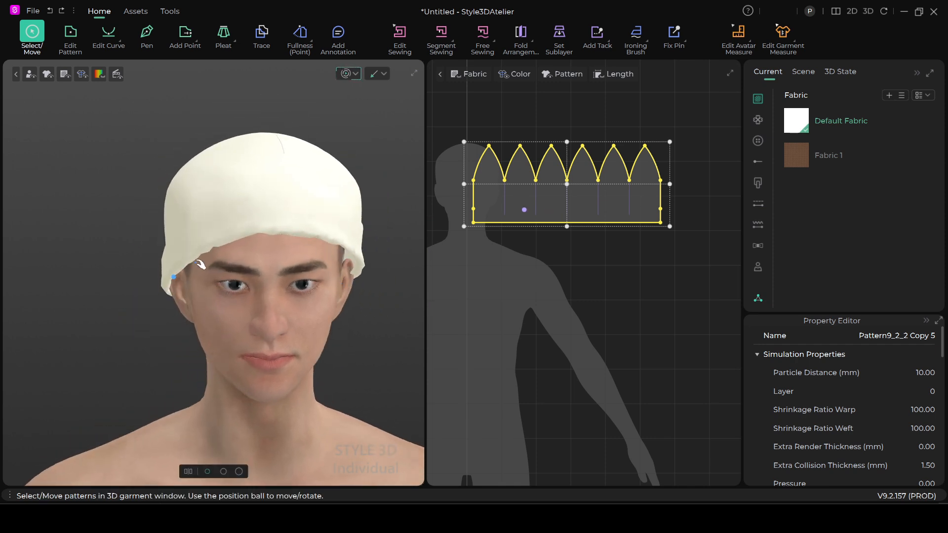
Pull the simulated hat's hem into place at the nape and near the left temple, and stop the simulation.
mouse_move(345, 276)
right_down()
mouse_move(360, 277)
mouse_move(335, 263)
mouse_move(347, 266)
right_up()
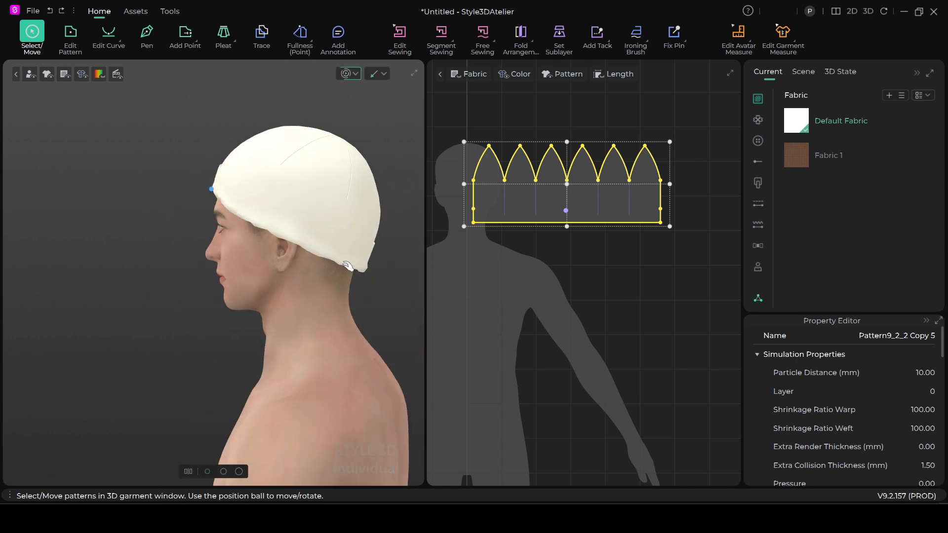
drag(336, 286, 356, 278)
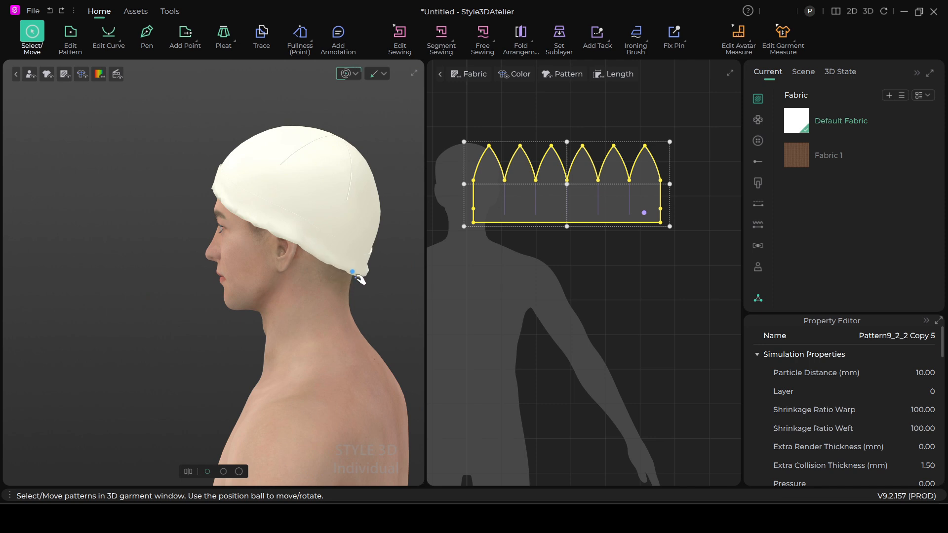
right_drag(279, 281, 433, 349)
drag(262, 225, 322, 123)
click(346, 73)
scroll(321, 211, down, 1)
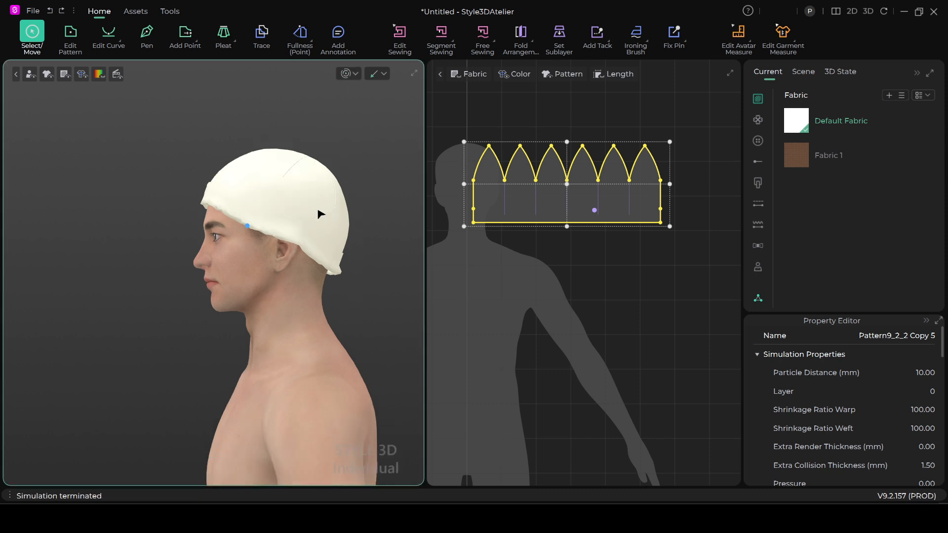
Apply the brown knit Fabric 1 to the whole hat piece.
scroll(513, 235, up, 2)
scroll(513, 235, down, 2)
click(596, 283)
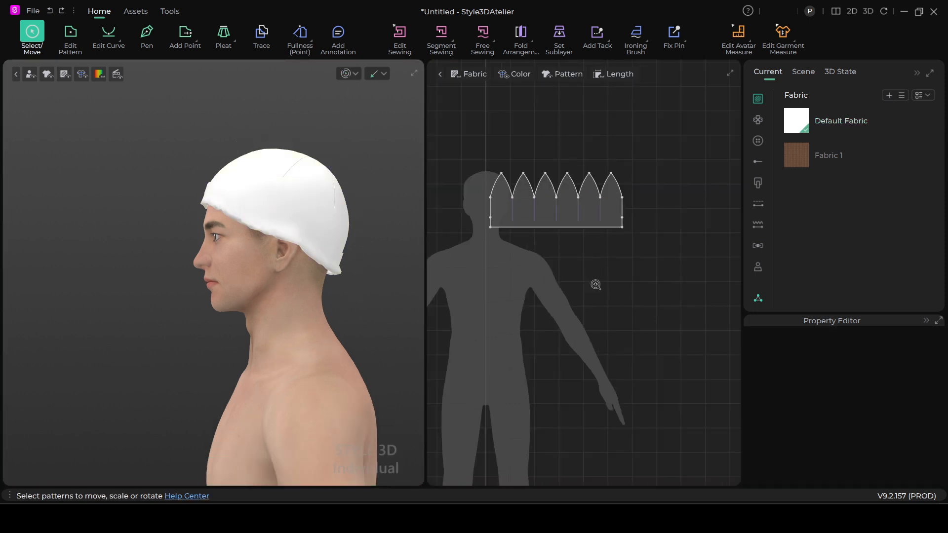
scroll(594, 283, up, 2)
right_drag(594, 284, 648, 320)
click(802, 157)
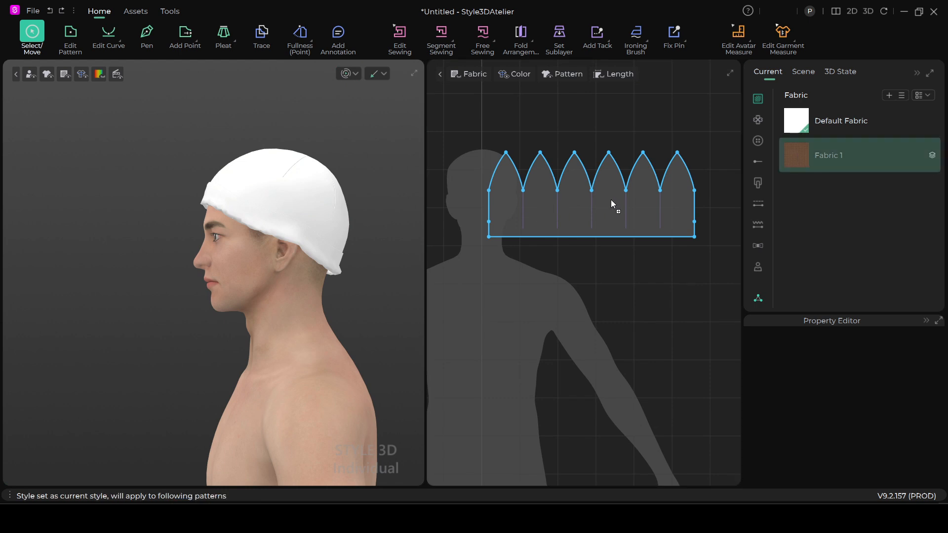
click(596, 205)
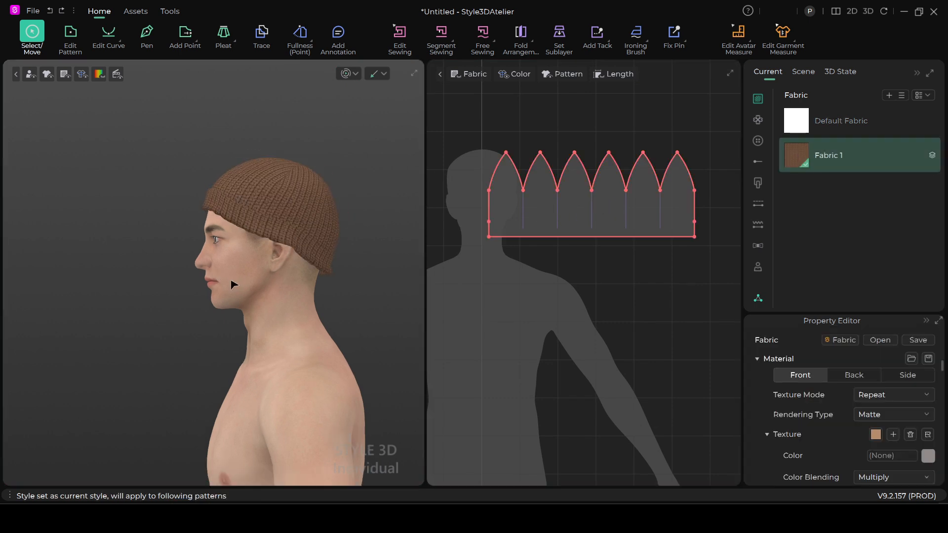
Simulate the knitted hat and adjust its front hem across the avatar's forehead.
right_drag(239, 280, 386, 333)
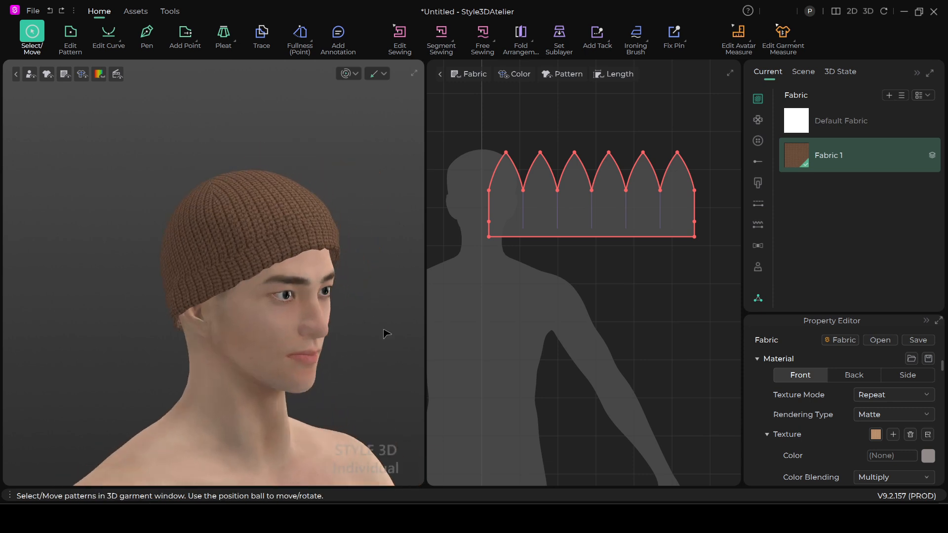
scroll(204, 299, up, 5)
middle_drag(204, 299, 192, 216)
right_drag(228, 265, 295, 179)
middle_drag(295, 178, 311, 233)
scroll(280, 293, up, 2)
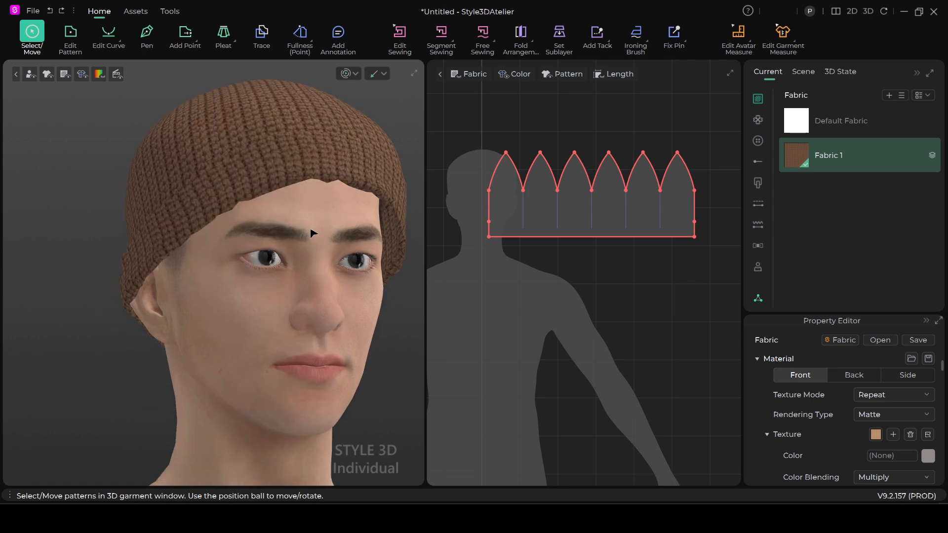
right_drag(311, 233, 343, 95)
click(347, 74)
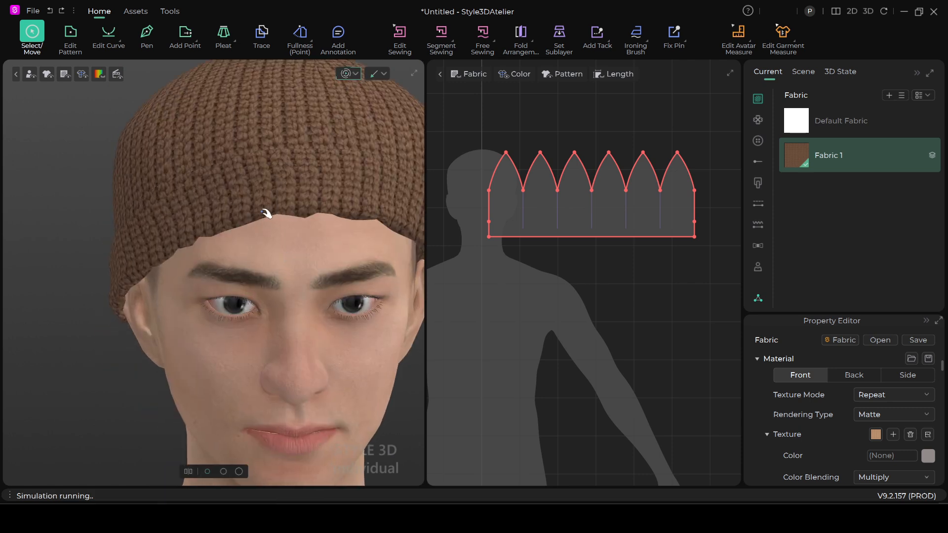
click(267, 213)
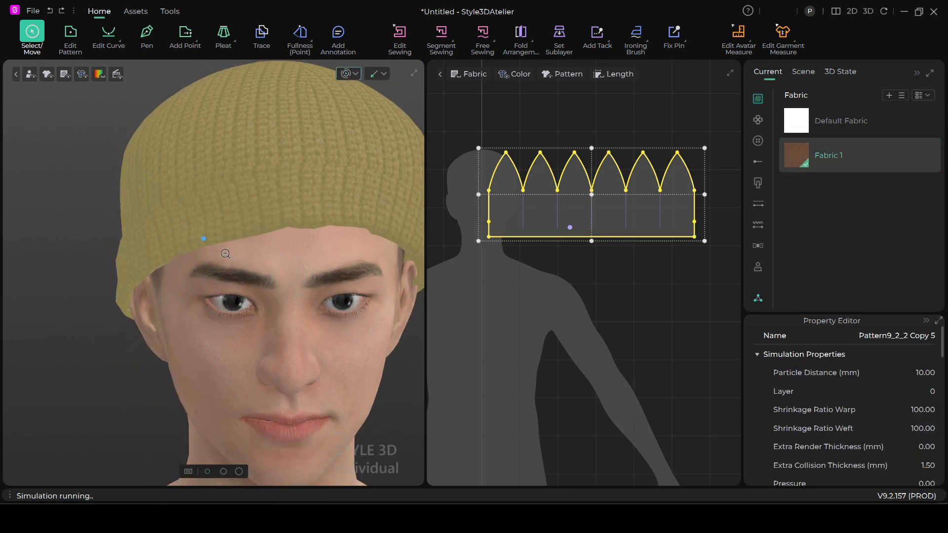
scroll(339, 229, down, 2)
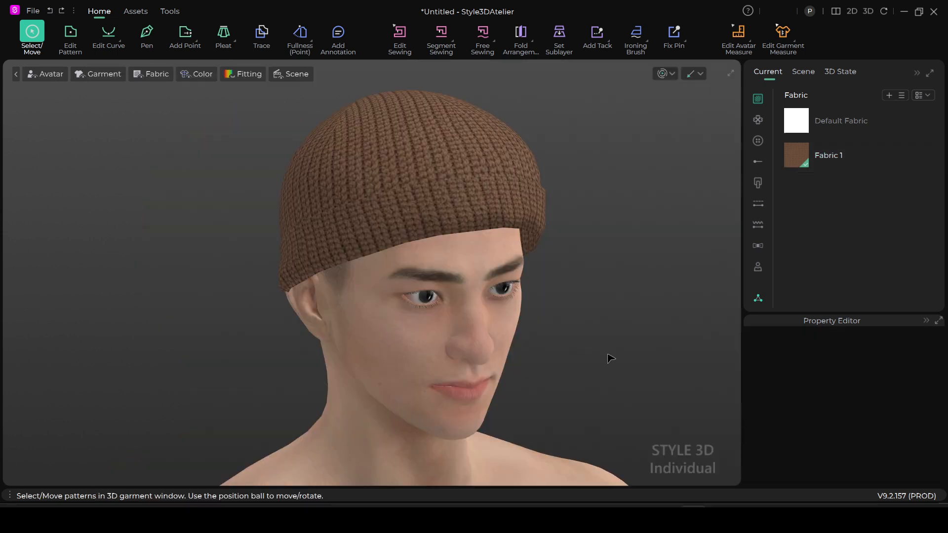
Examine the knitted hat's crown, turned-up brim and hem from the avatar's right side.
right_drag(611, 361, 692, 359)
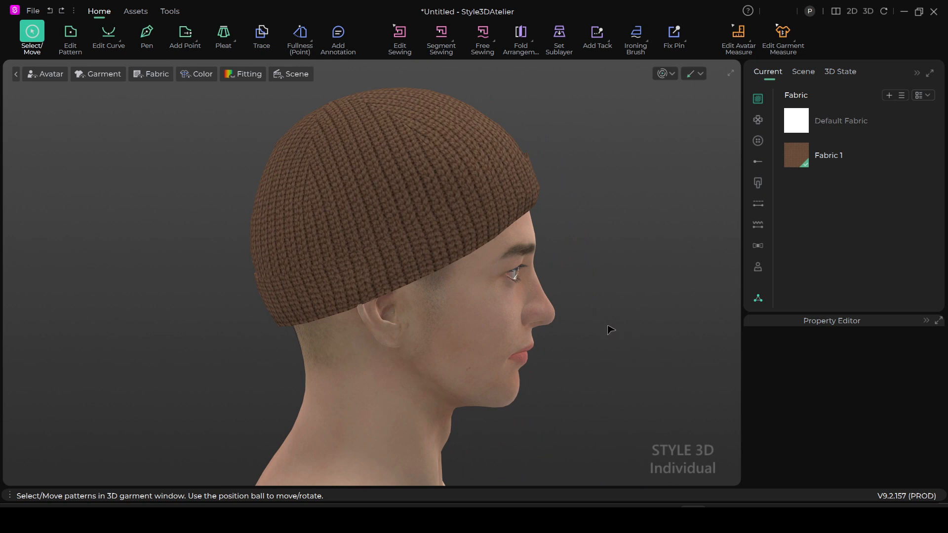
scroll(605, 306, up, 2)
middle_drag(605, 306, 617, 335)
right_drag(630, 359, 593, 361)
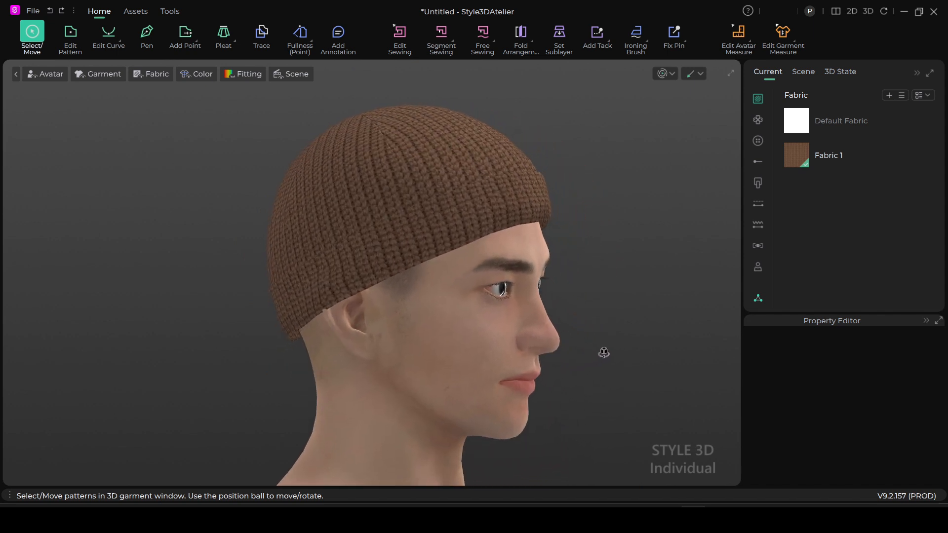